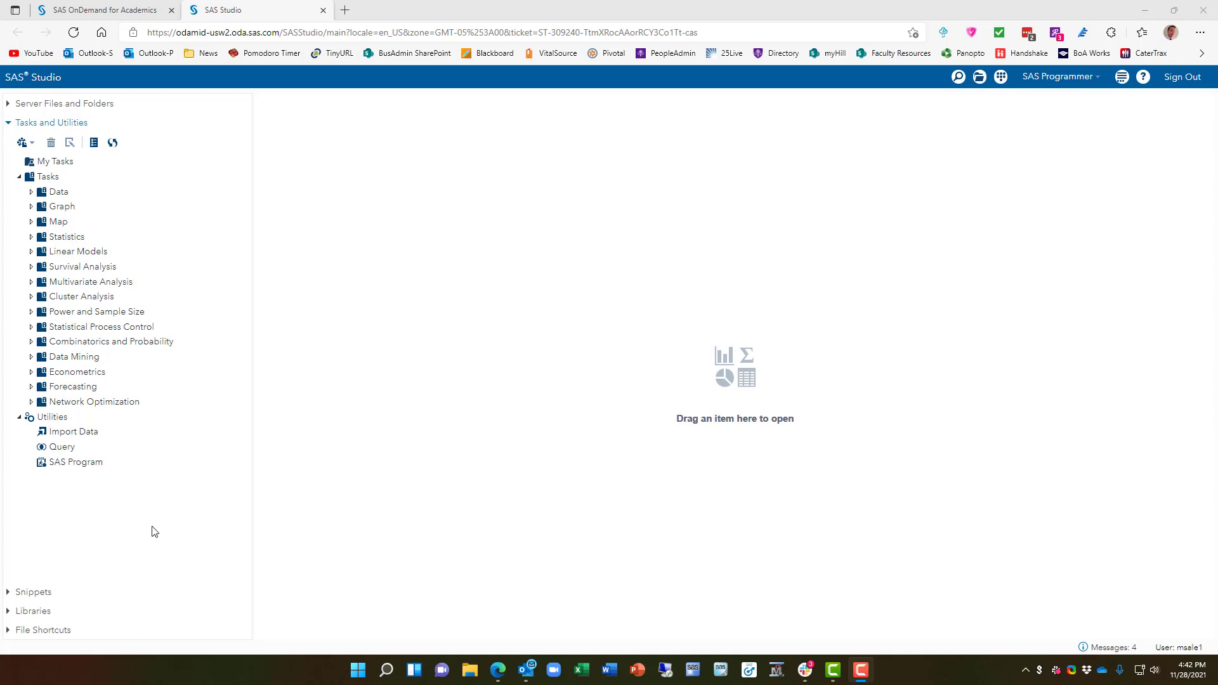
- Open the BODY_FAT table from the OTHER library and look through its columns
left_click(19, 613)
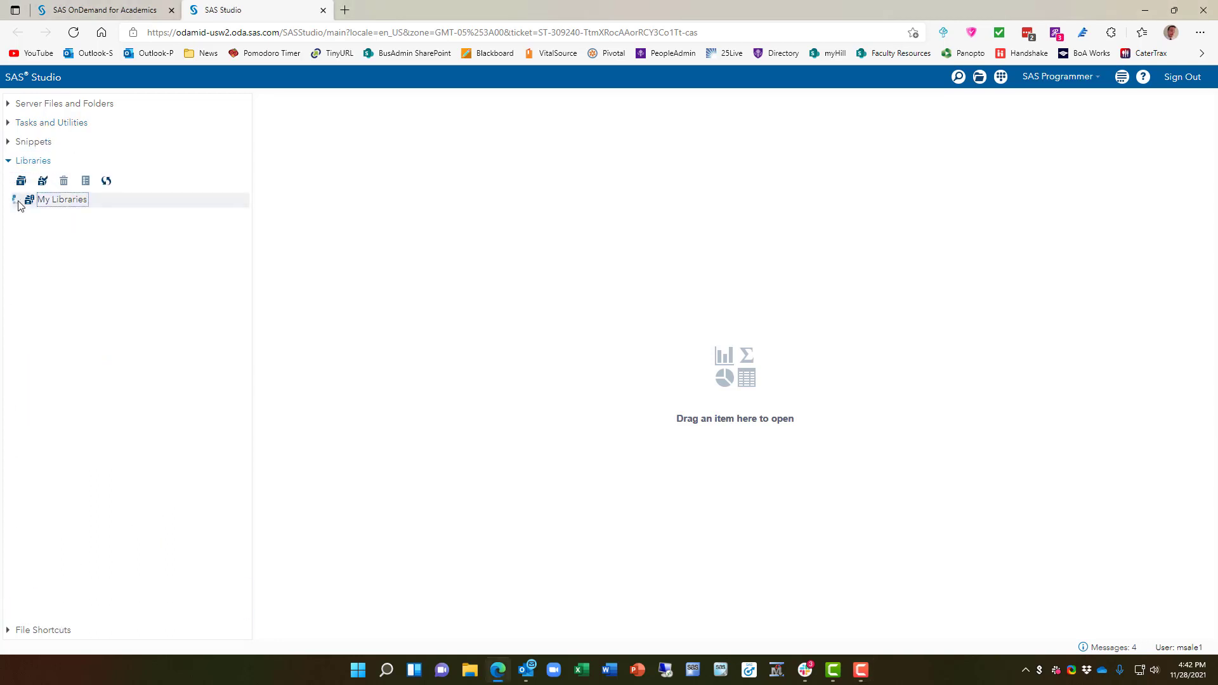
left_click(19, 200)
left_click(30, 305)
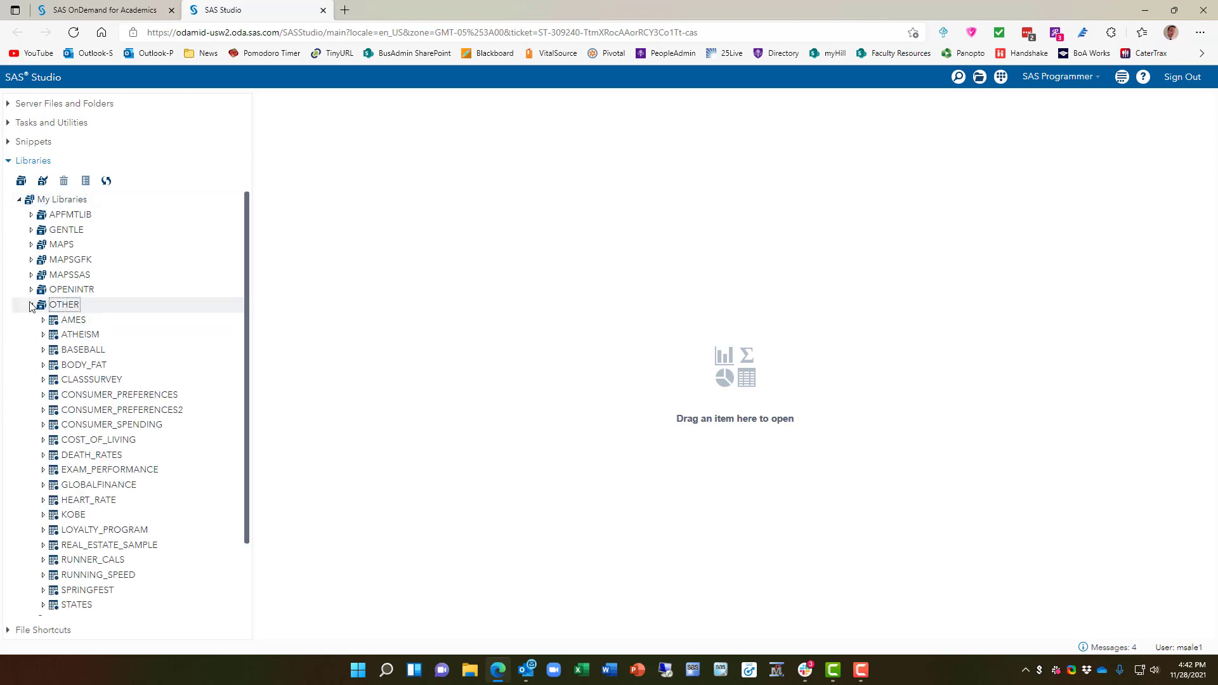
double_click(84, 366)
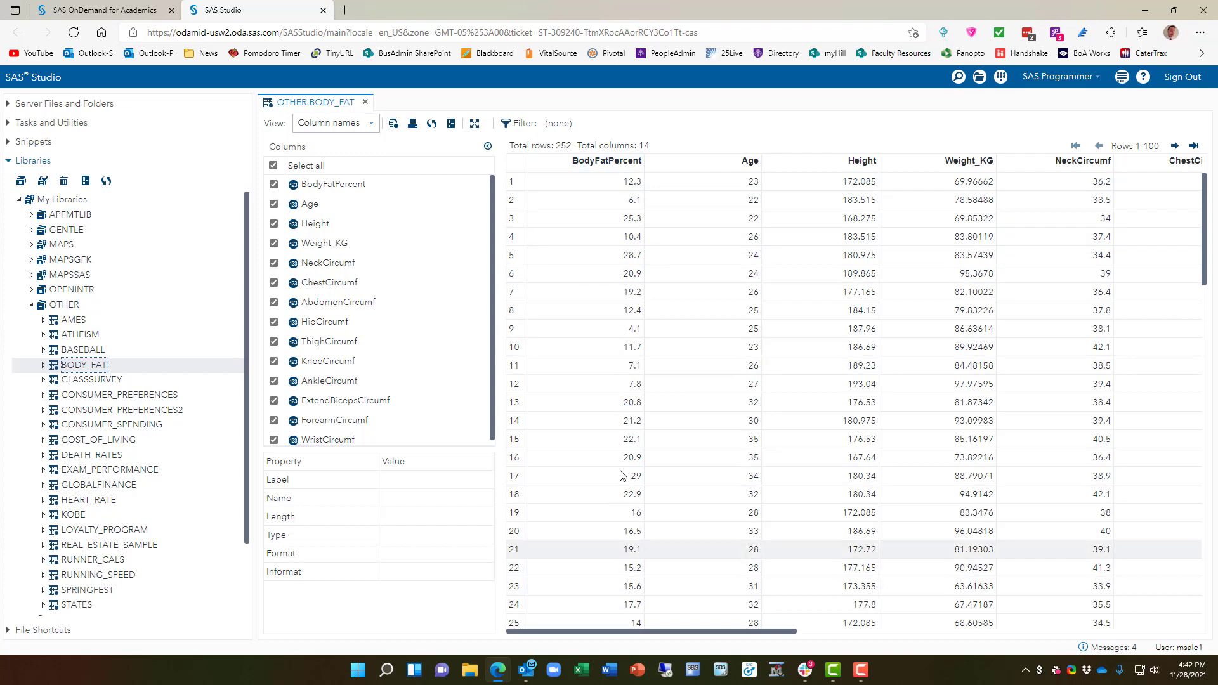
left_click(653, 628)
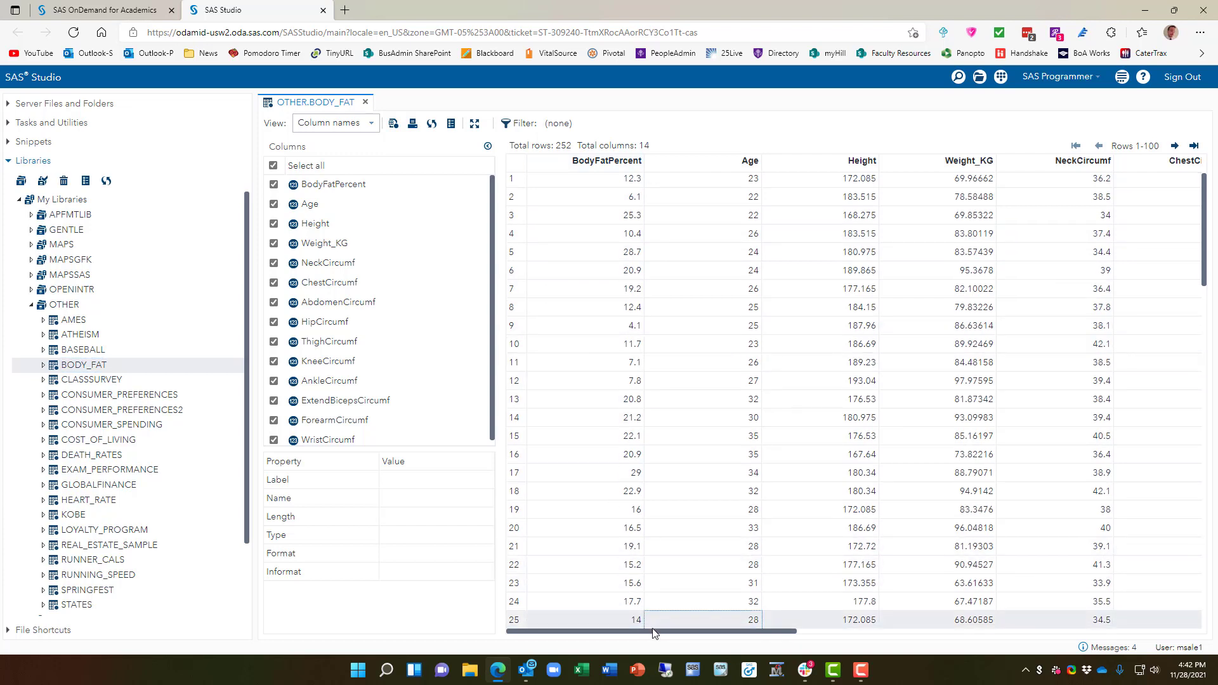
left_click_drag(714, 624, 768, 620)
left_click(792, 633)
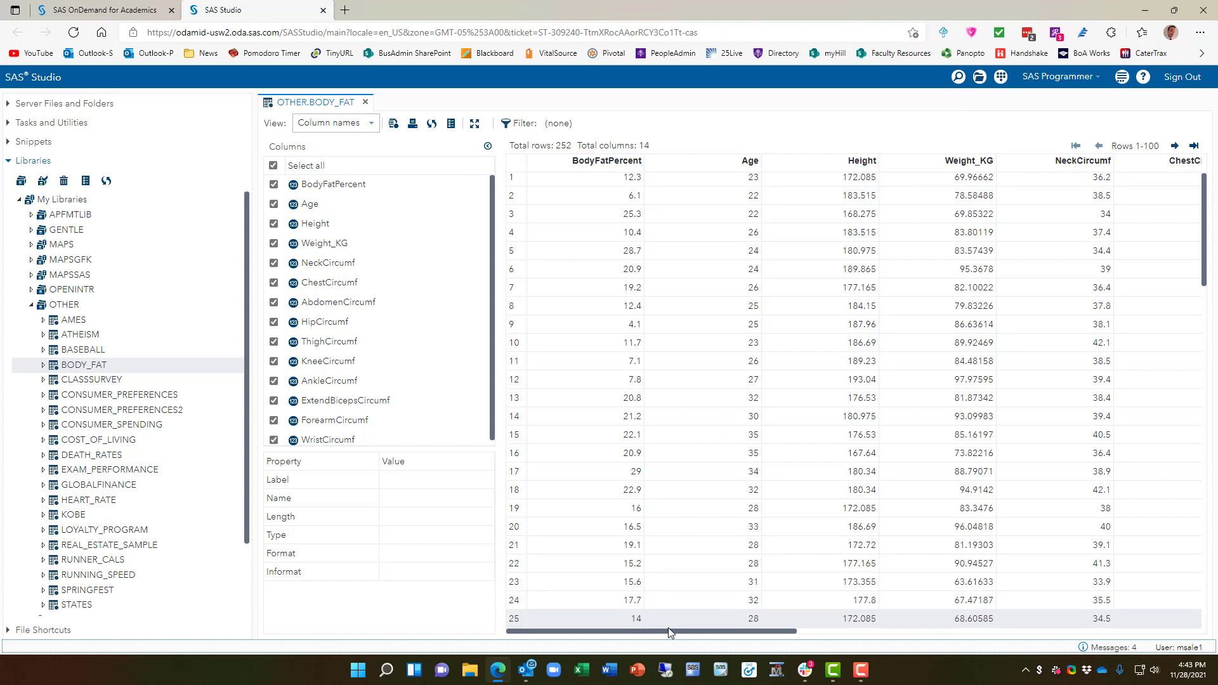
left_click_drag(659, 633, 603, 609)
- Start a Correlation Analysis task from the Statistics tasks
left_click(13, 123)
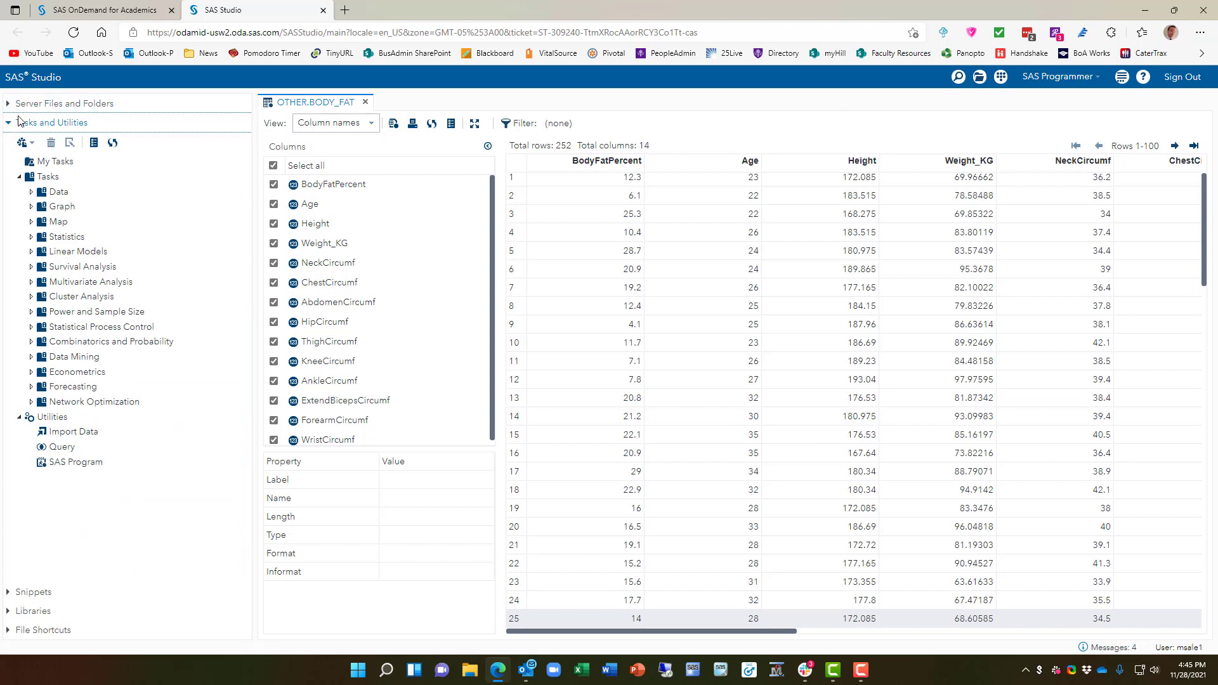
left_click(32, 207)
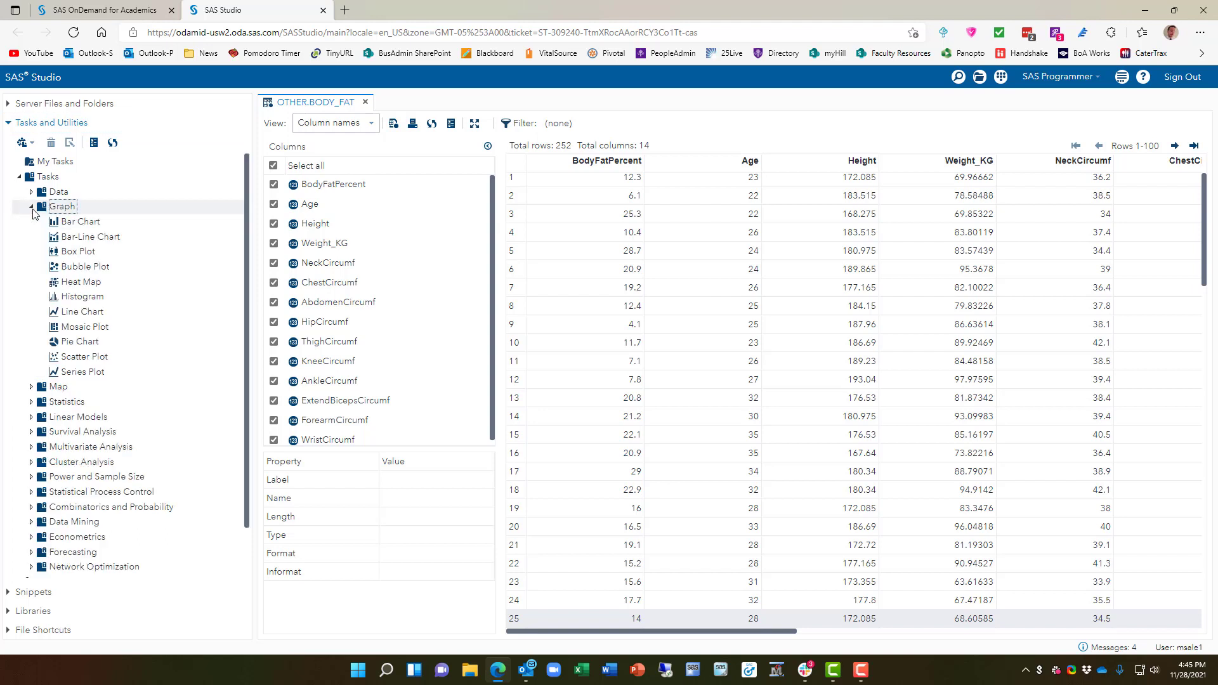
left_click(75, 357)
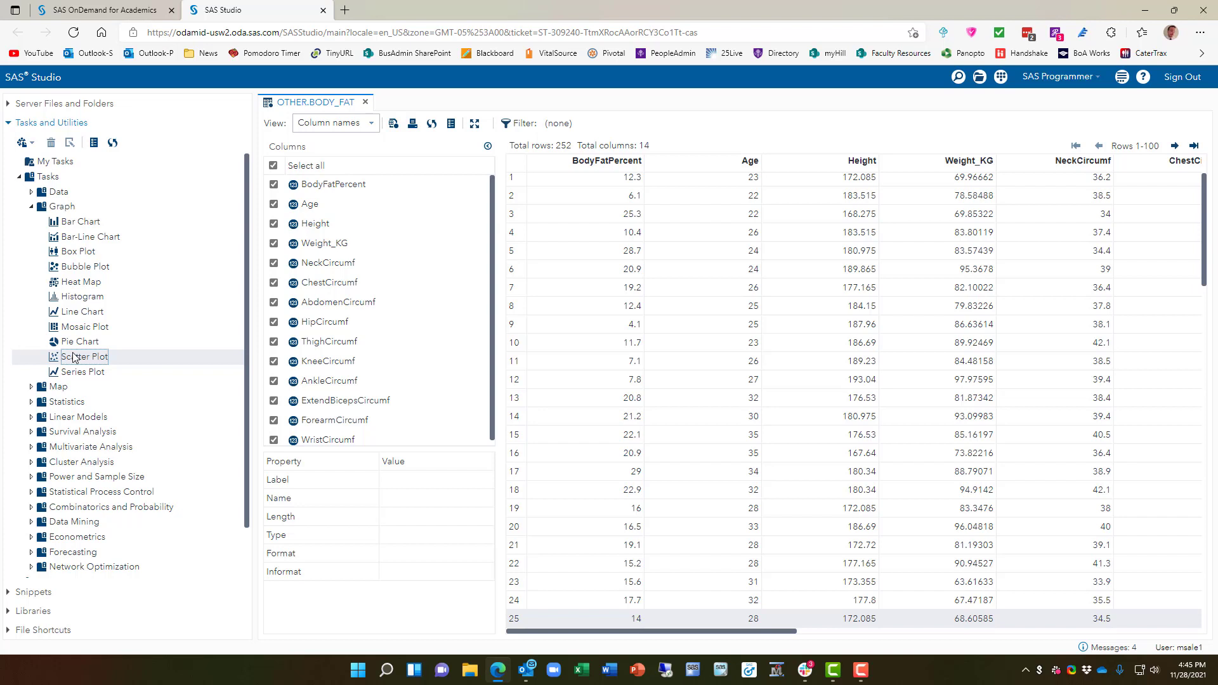
left_click(31, 207)
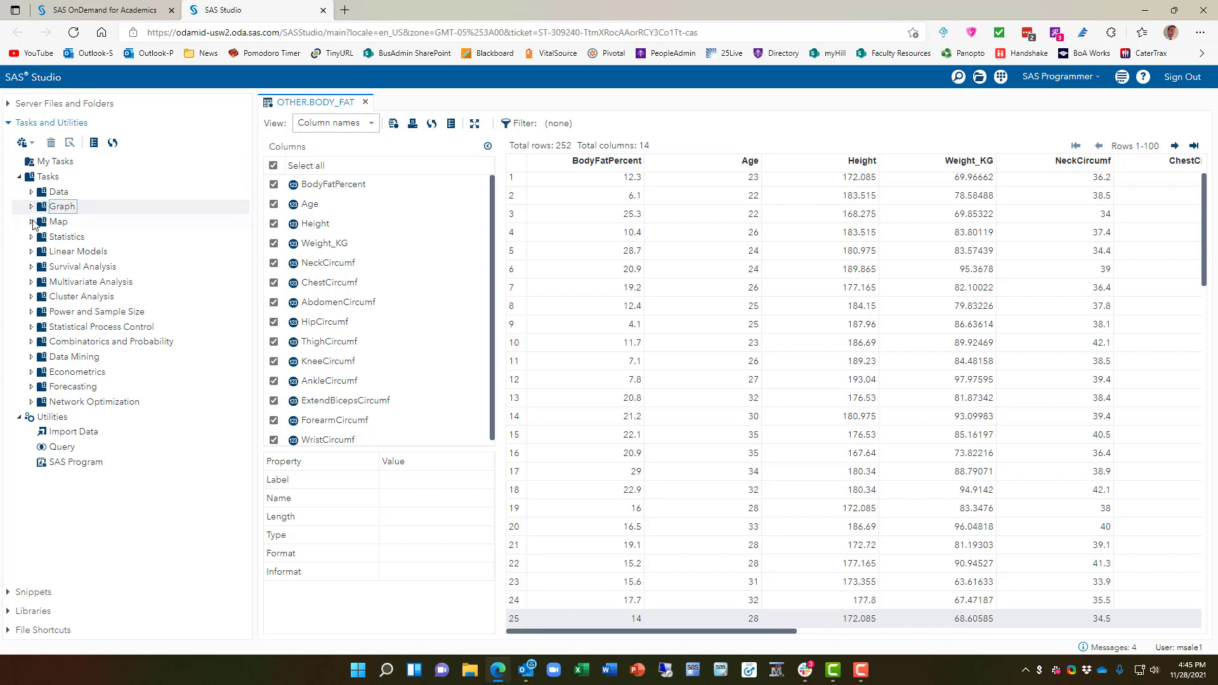
left_click(31, 237)
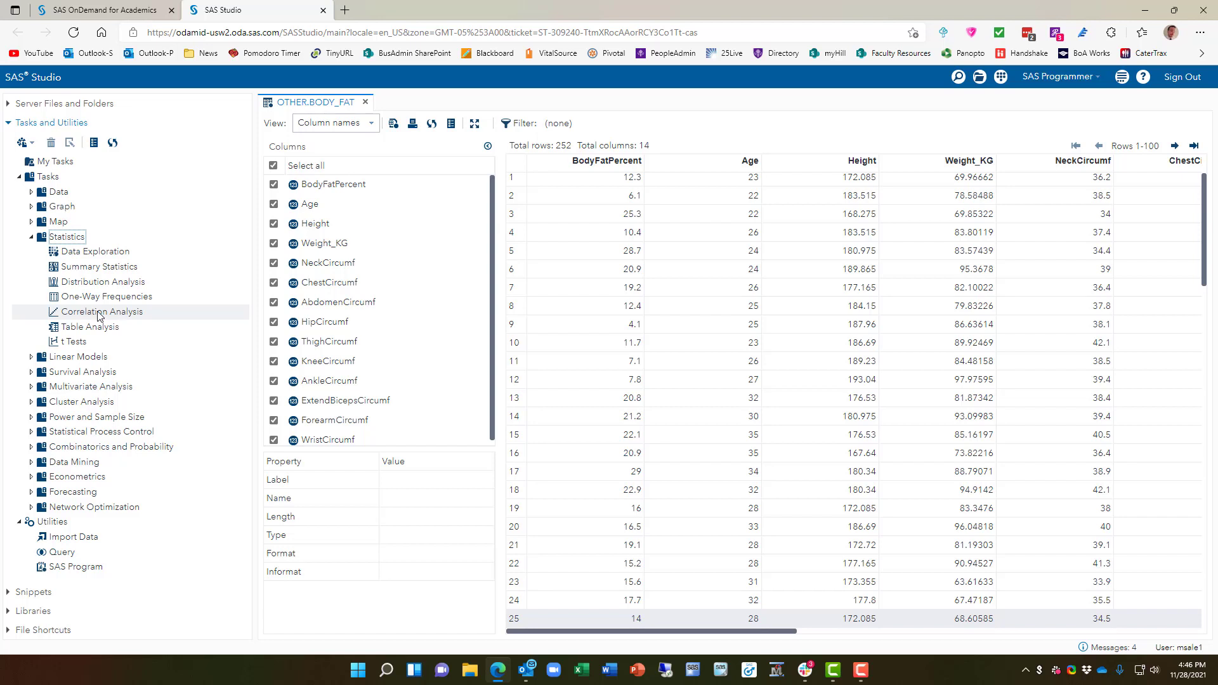
double_click(100, 313)
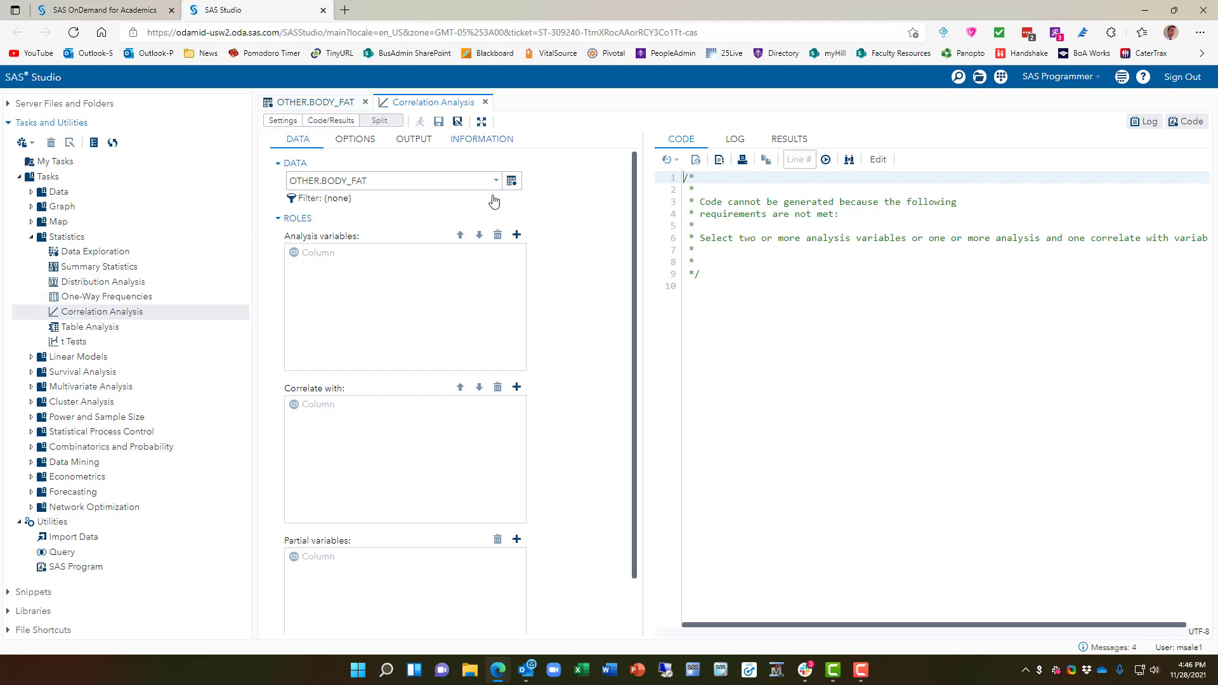
- Assign Age through WristCircumf as the analysis variables and BodyFatPercent as the variable to correlate with
left_click(517, 235)
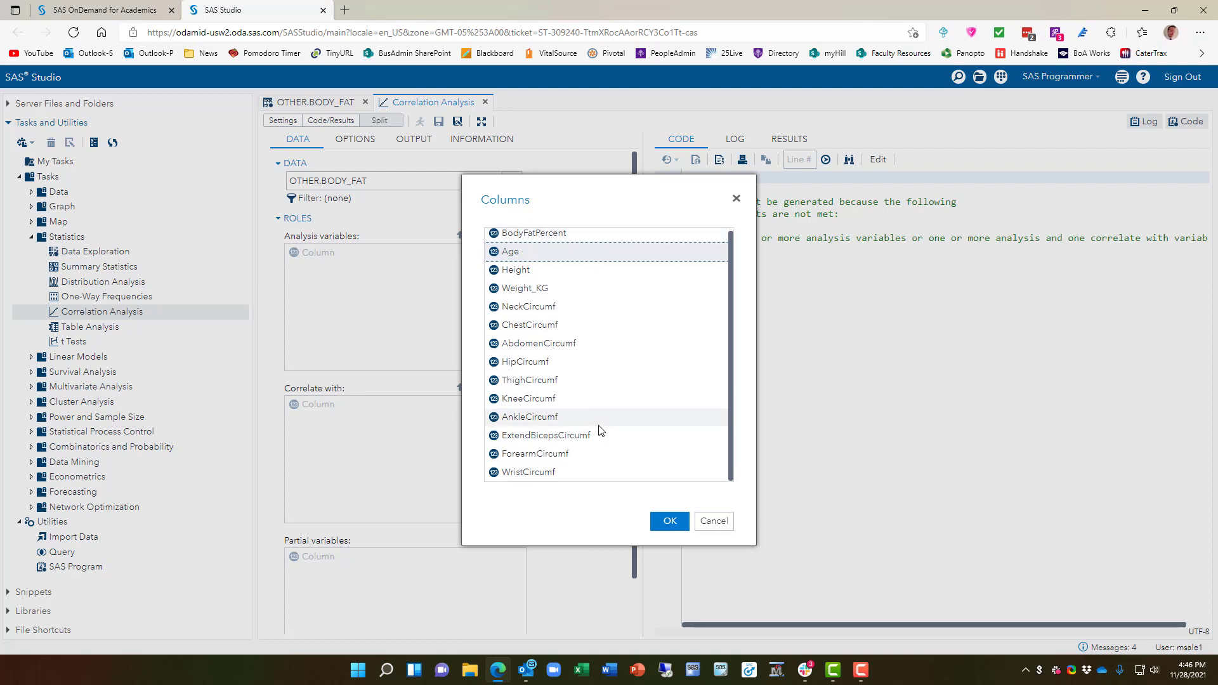
left_click(543, 476, "shift")
scroll(561, 321, "up", 1)
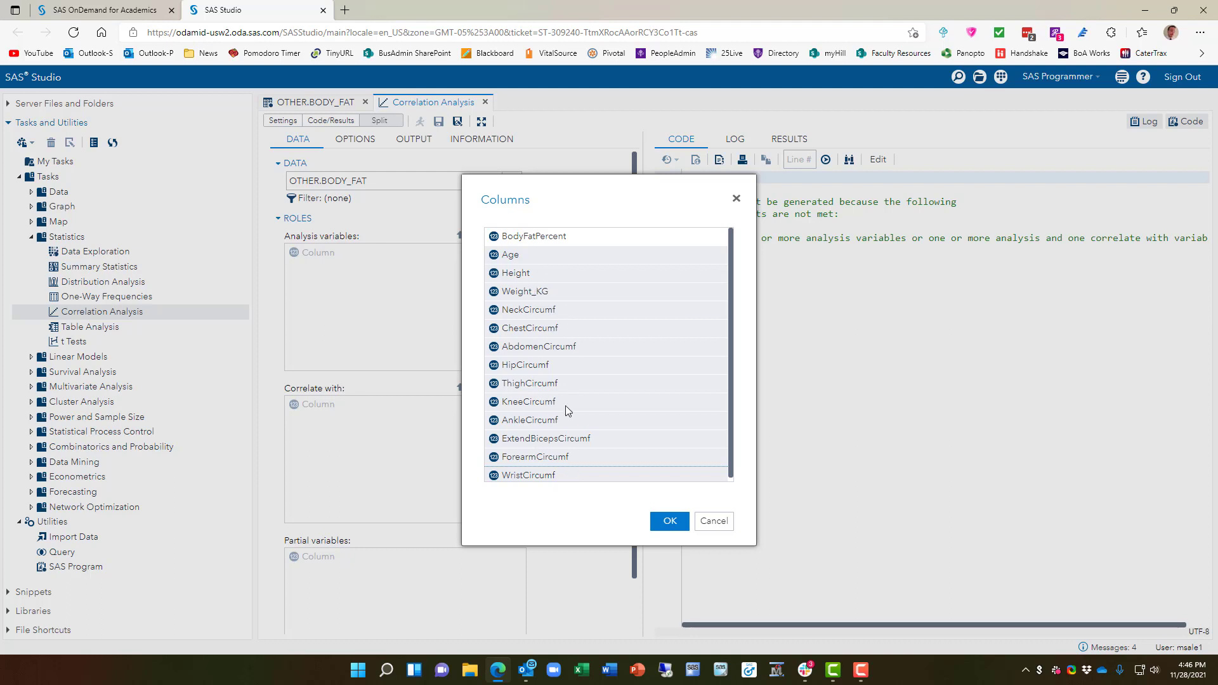
left_click(659, 522)
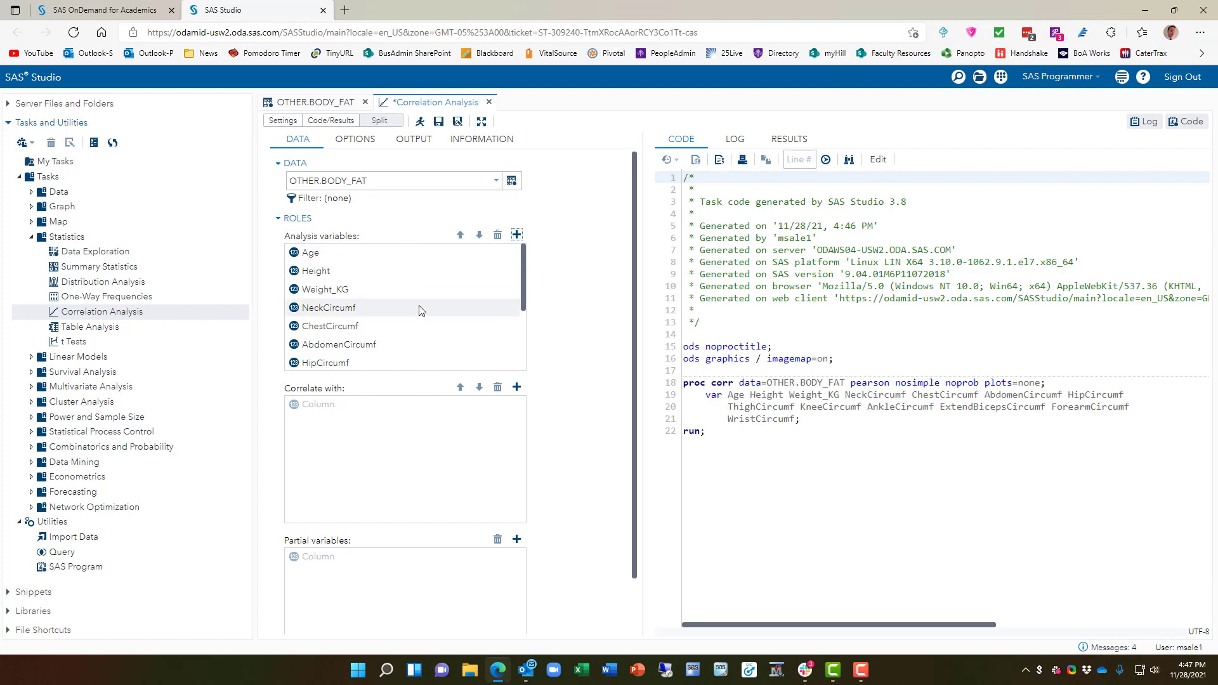
left_click(517, 387)
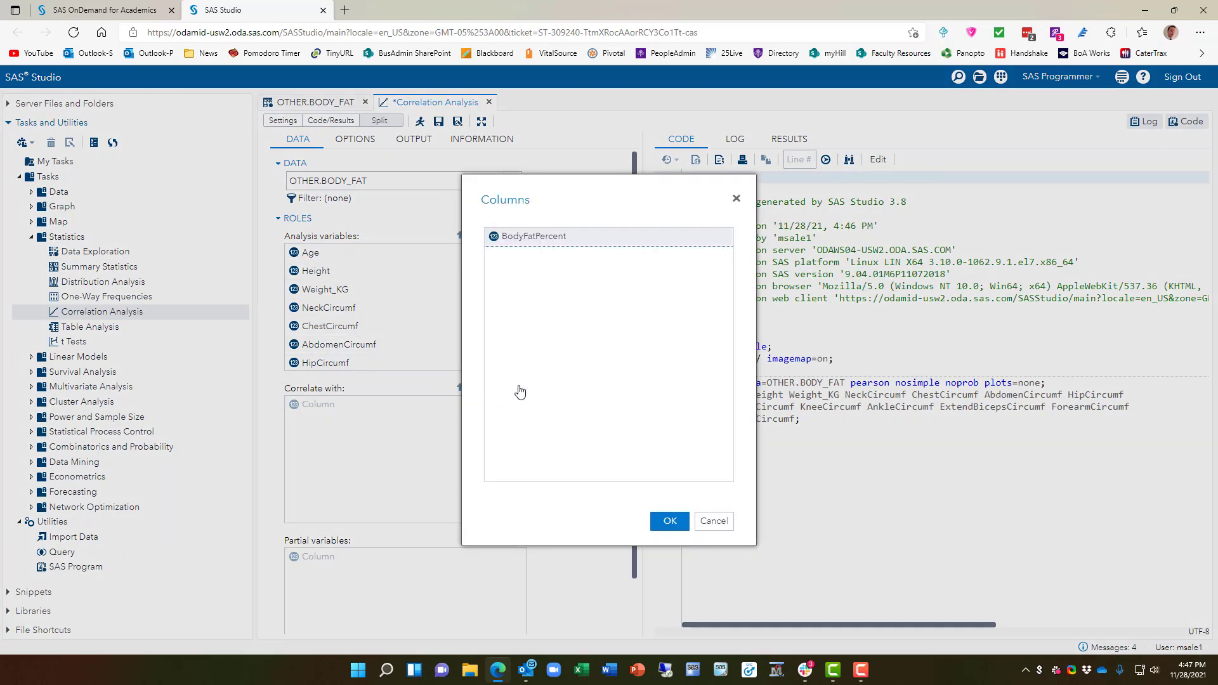
double_click(535, 244)
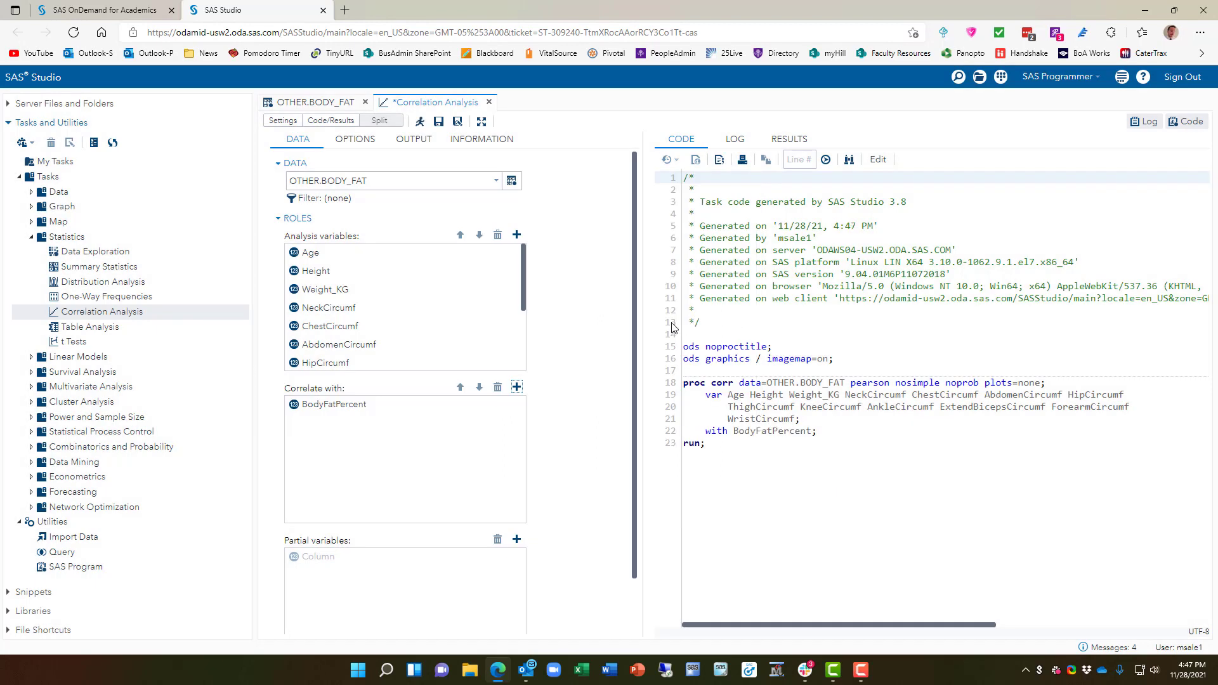
- Set the plot type to individual scatter plots with an ellipse and 10 variables to plot, and run the analysis
left_click(368, 147)
left_click(341, 209)
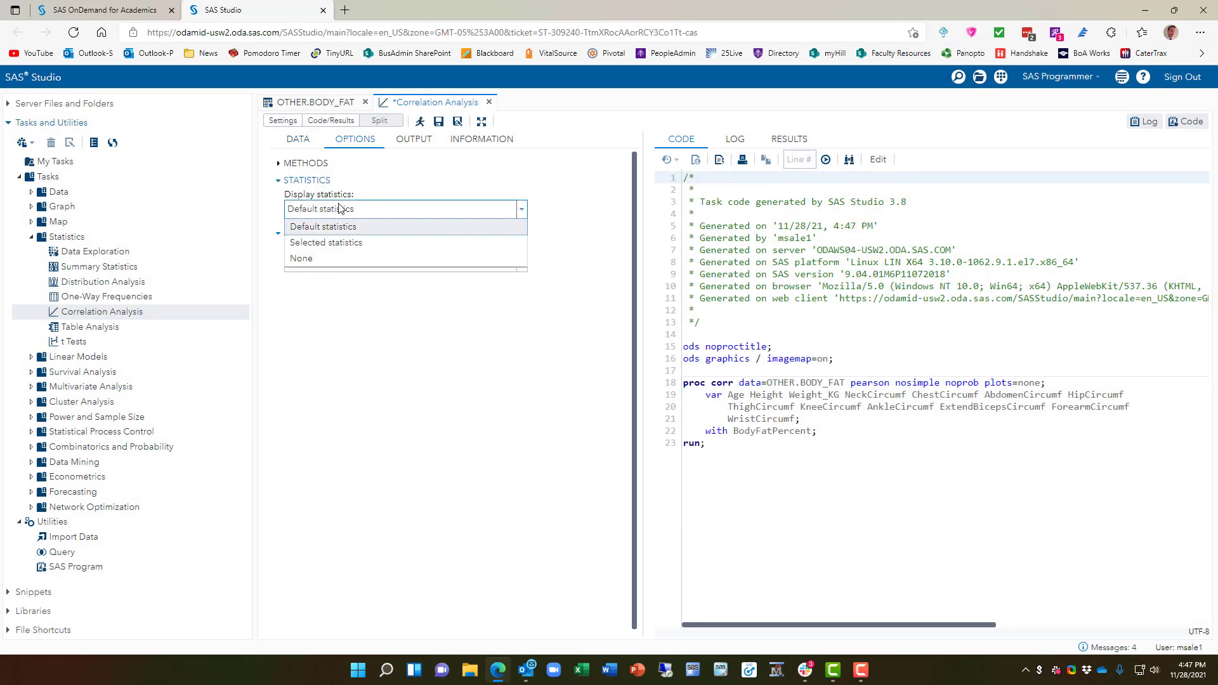
left_click(340, 209)
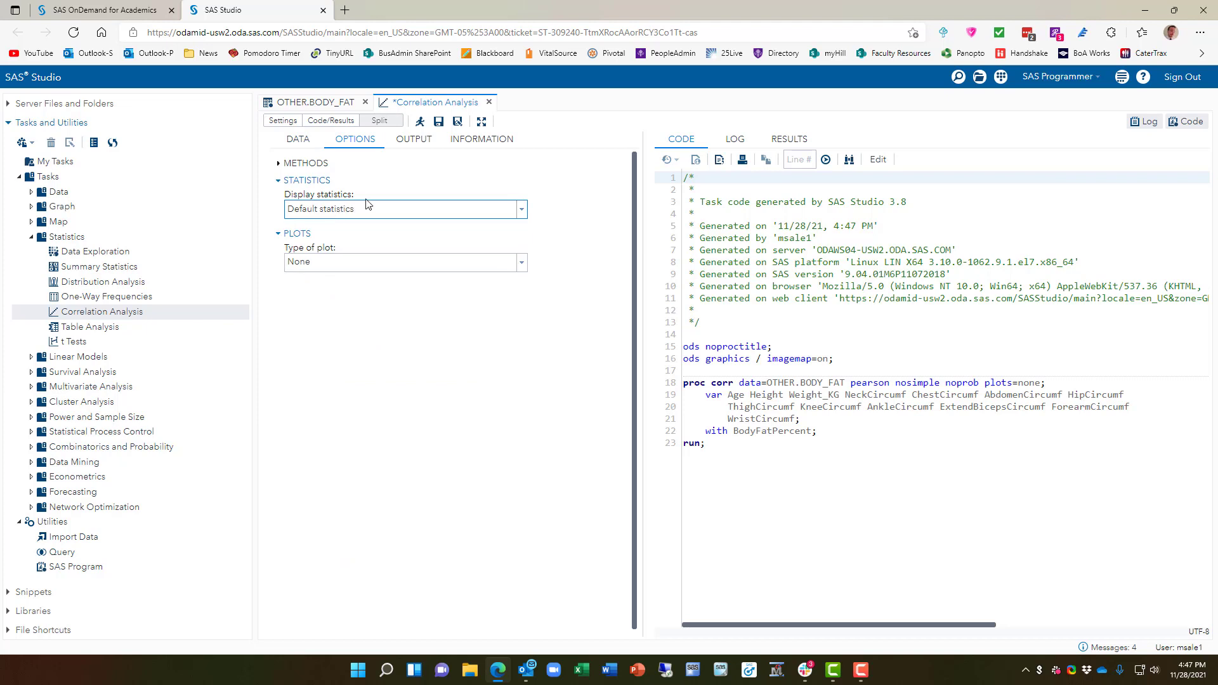
left_click(345, 265)
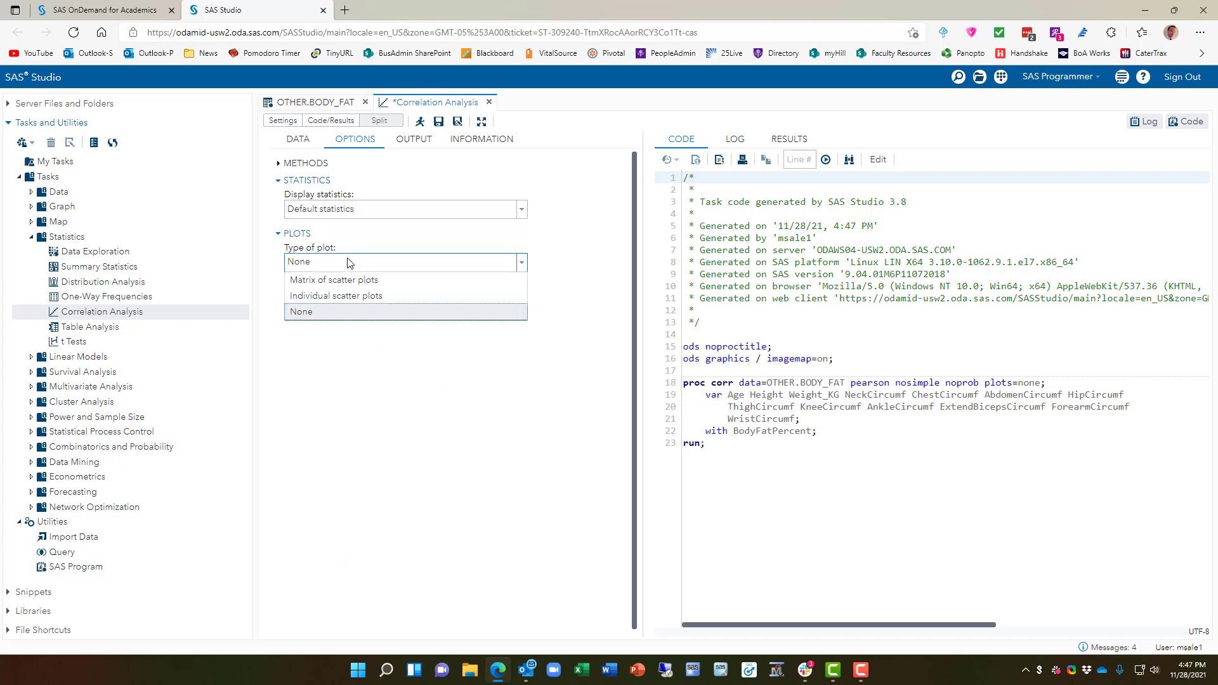
left_click(346, 296)
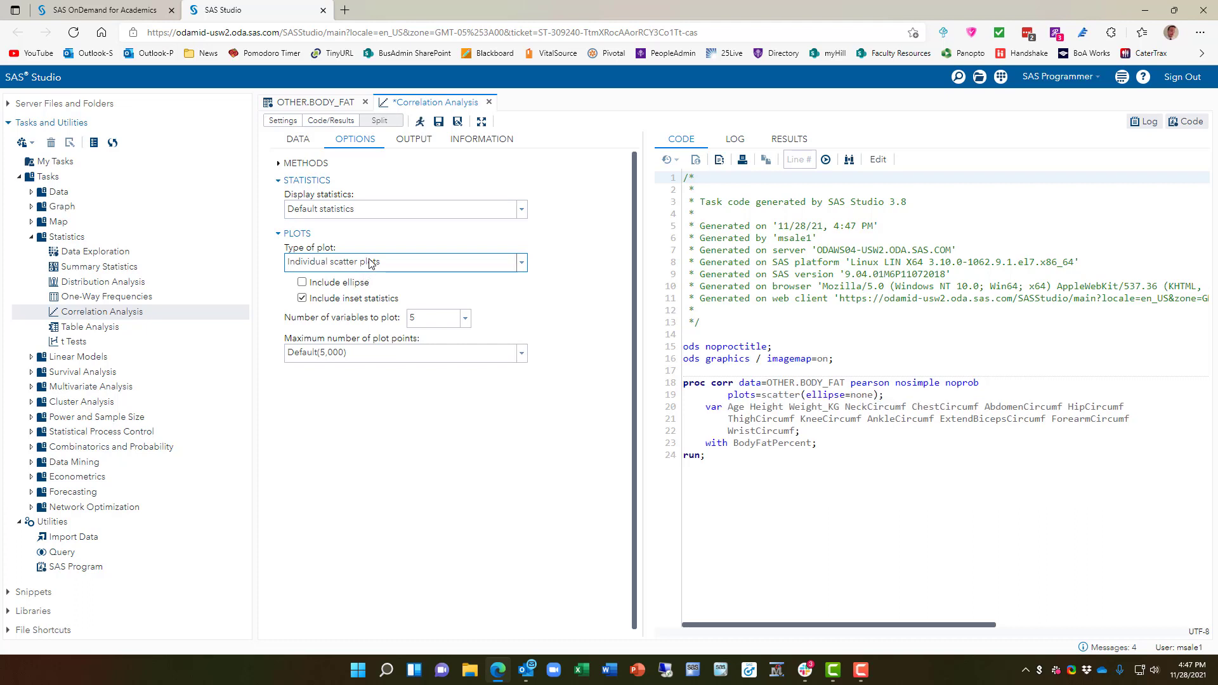
left_click(353, 284)
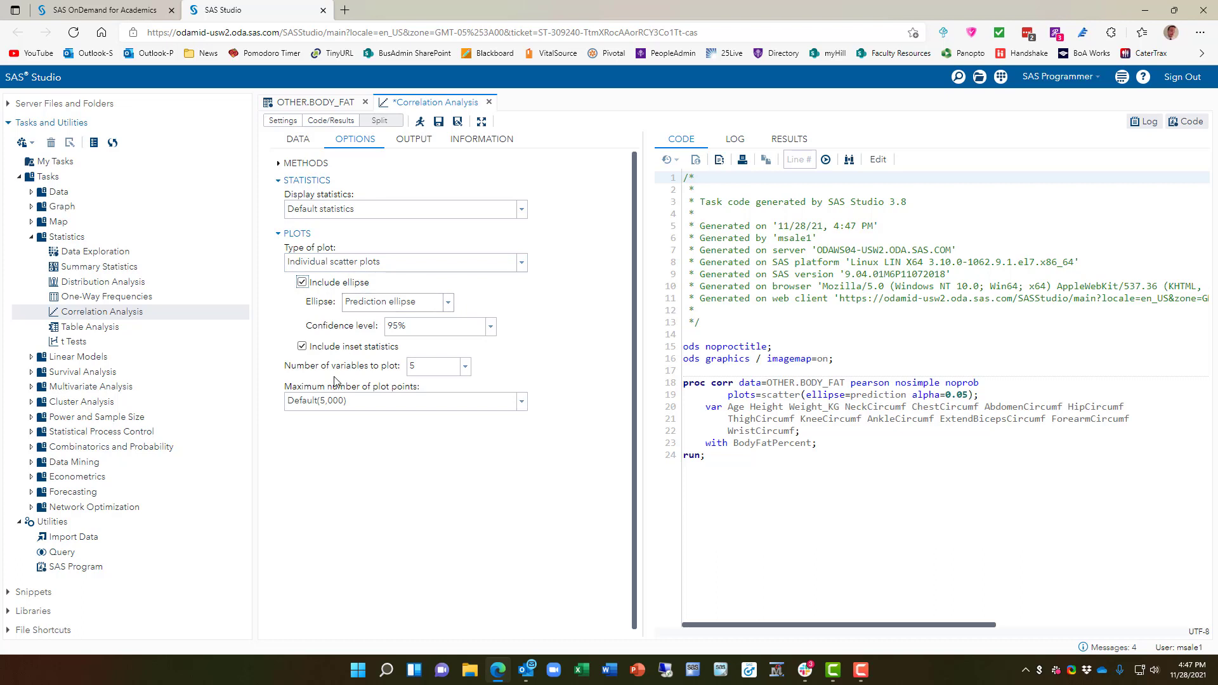
left_click(438, 367)
left_click(446, 529)
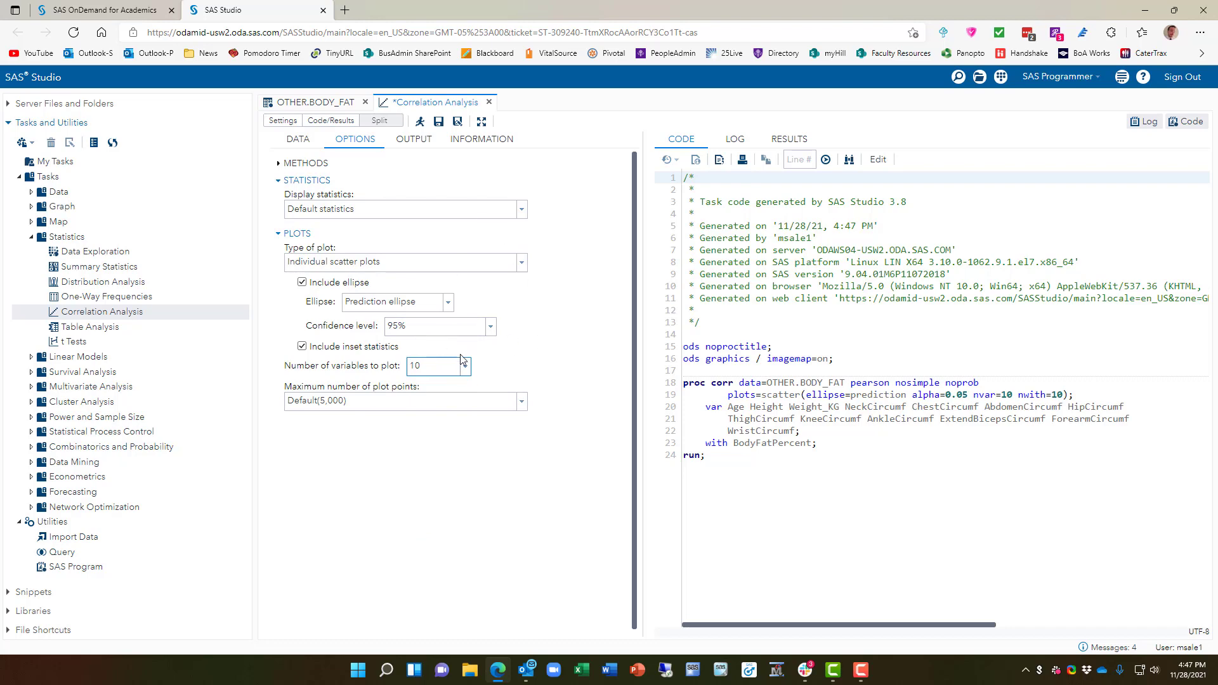
left_click(420, 126)
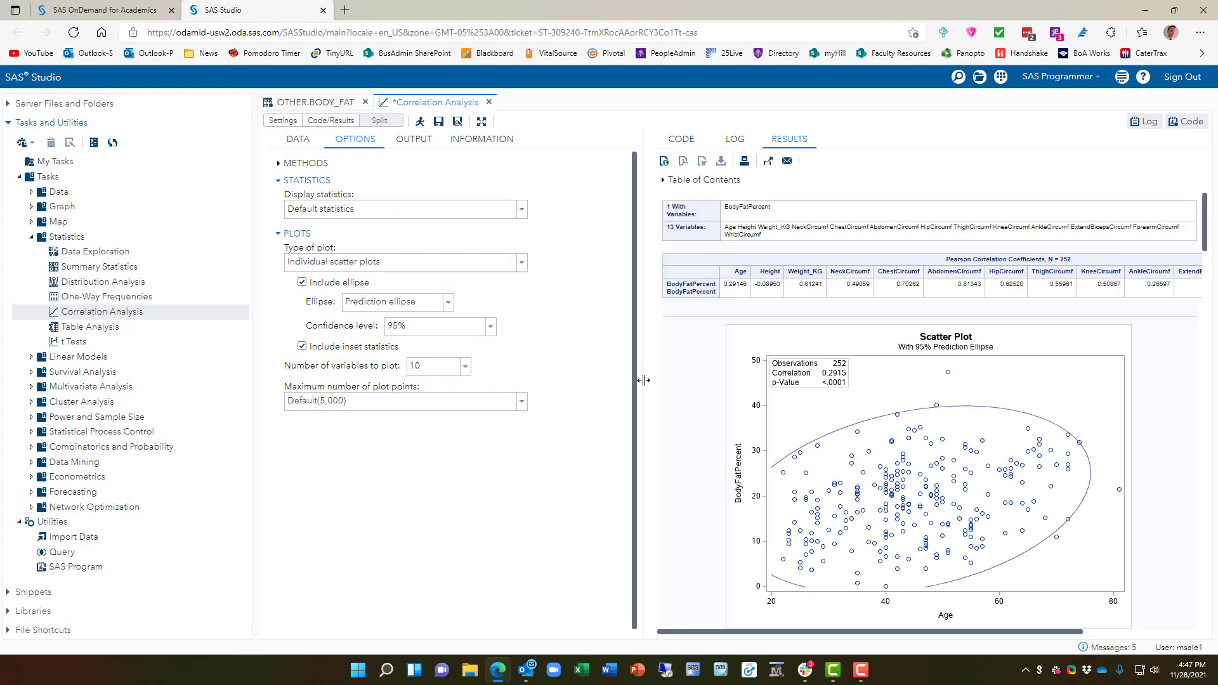
- Widen the results area and examine the Pearson correlation coefficients of BodyFatPercent with the analysis variables
left_click_drag(643, 380, 525, 383)
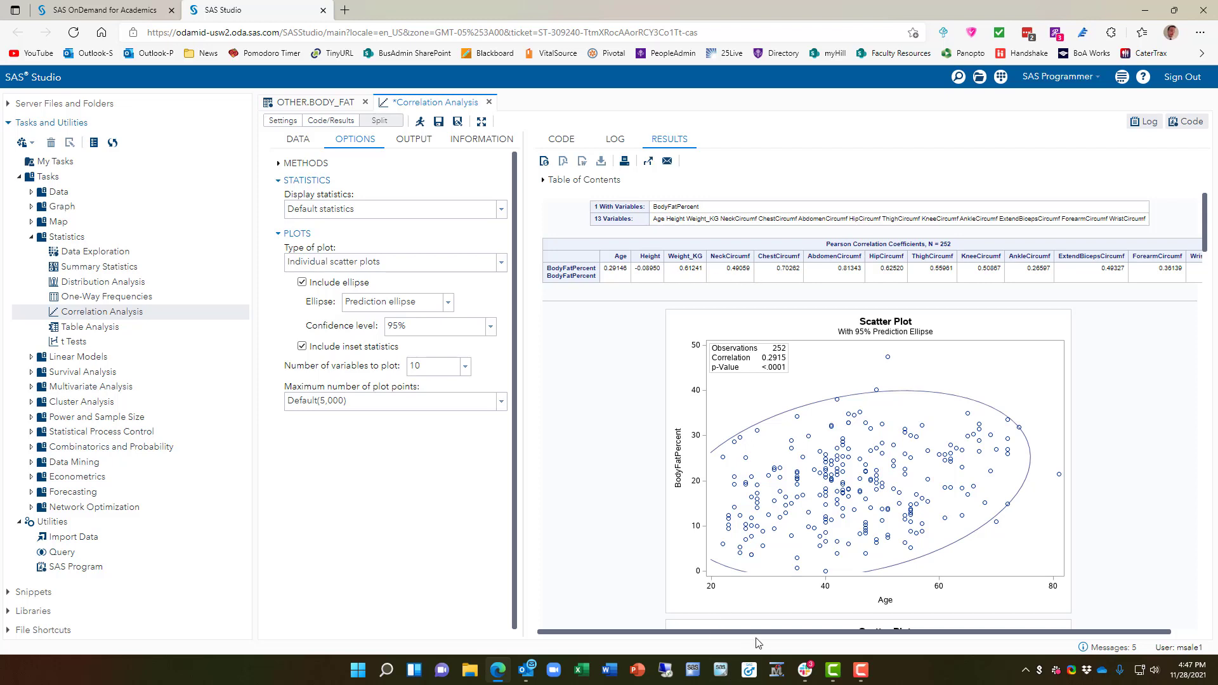
mouse_move(763, 634)
left_mouse_down()
mouse_move(793, 632)
mouse_move(751, 632)
left_mouse_up()
scroll(828, 458, "down", 5)
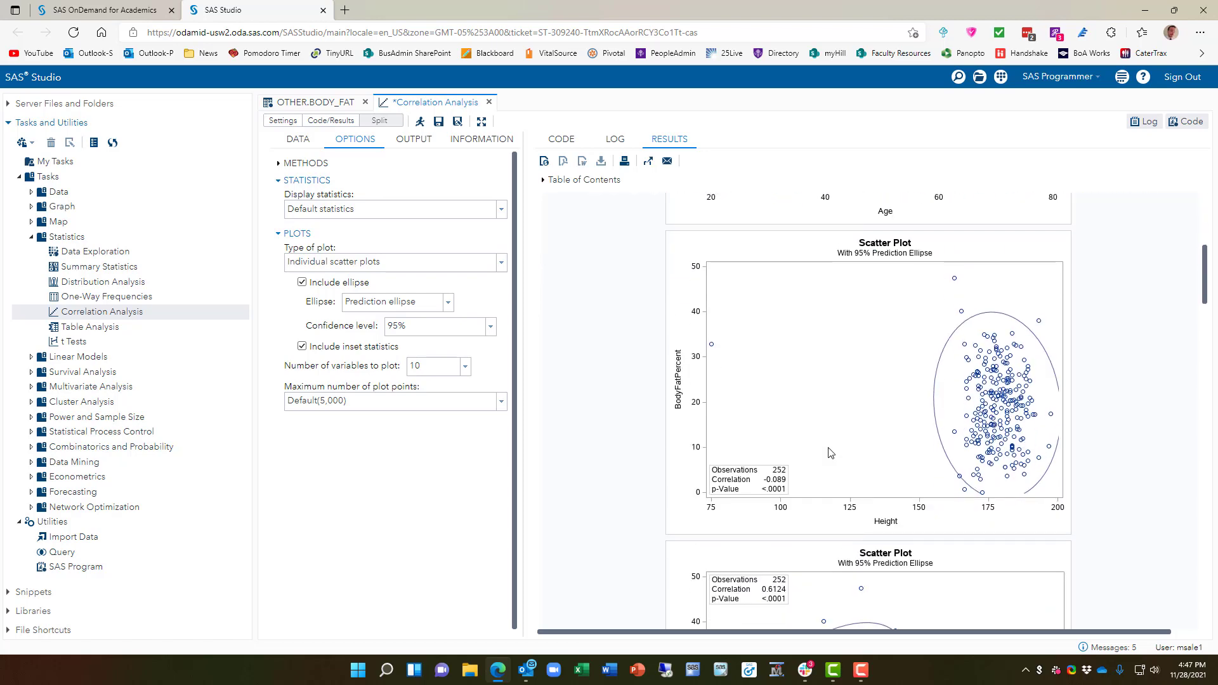
scroll(831, 454, "up", 5)
mouse_move(836, 465)
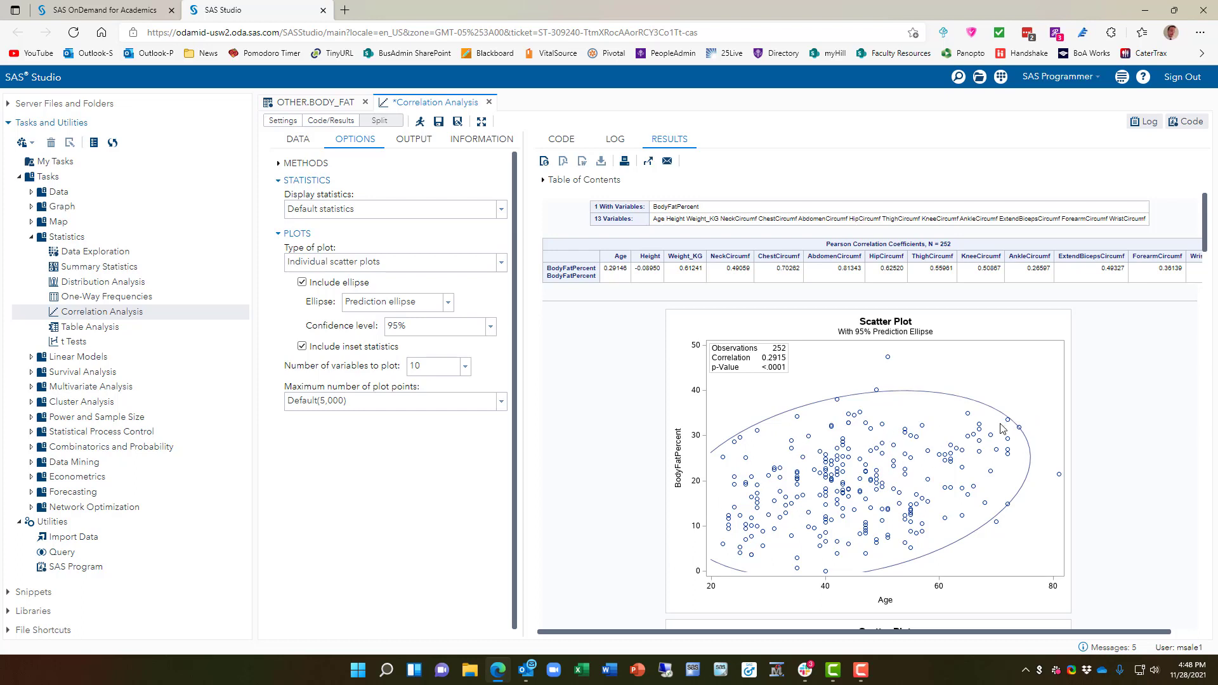
- Examine the scatter plots of BodyFatPercent against Height, weight and the circumference variables up to KneeCircumf
scroll(1001, 428, "down", 6)
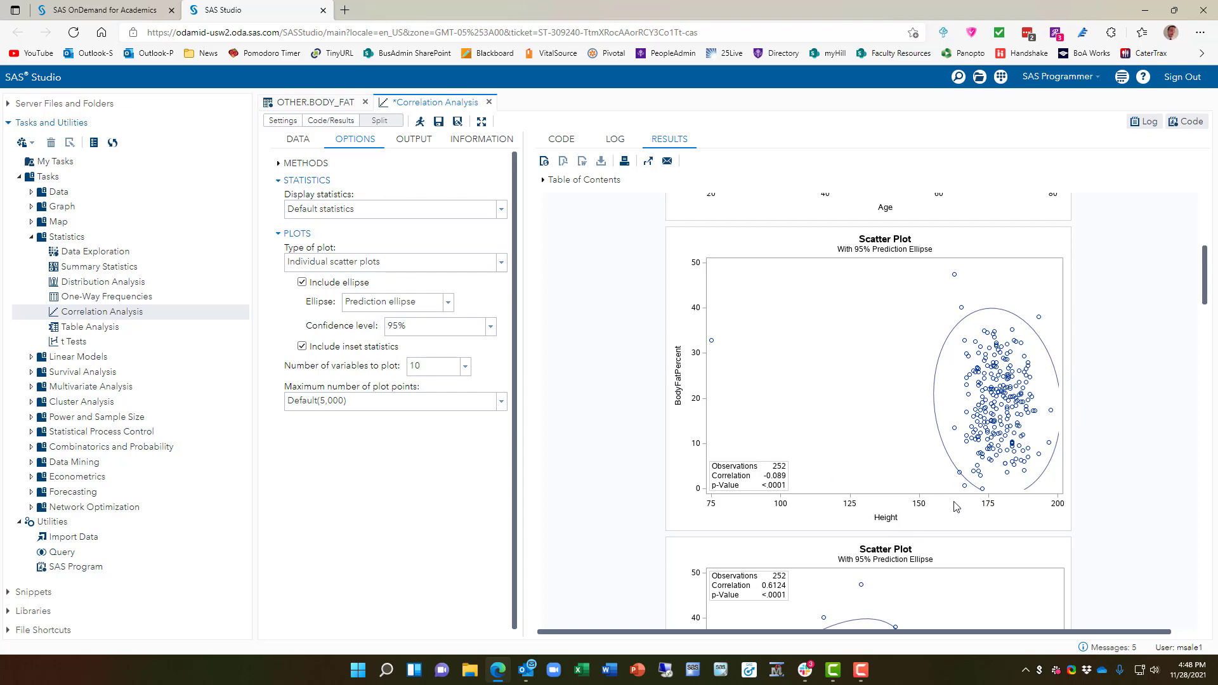
scroll(918, 403, "down", 4)
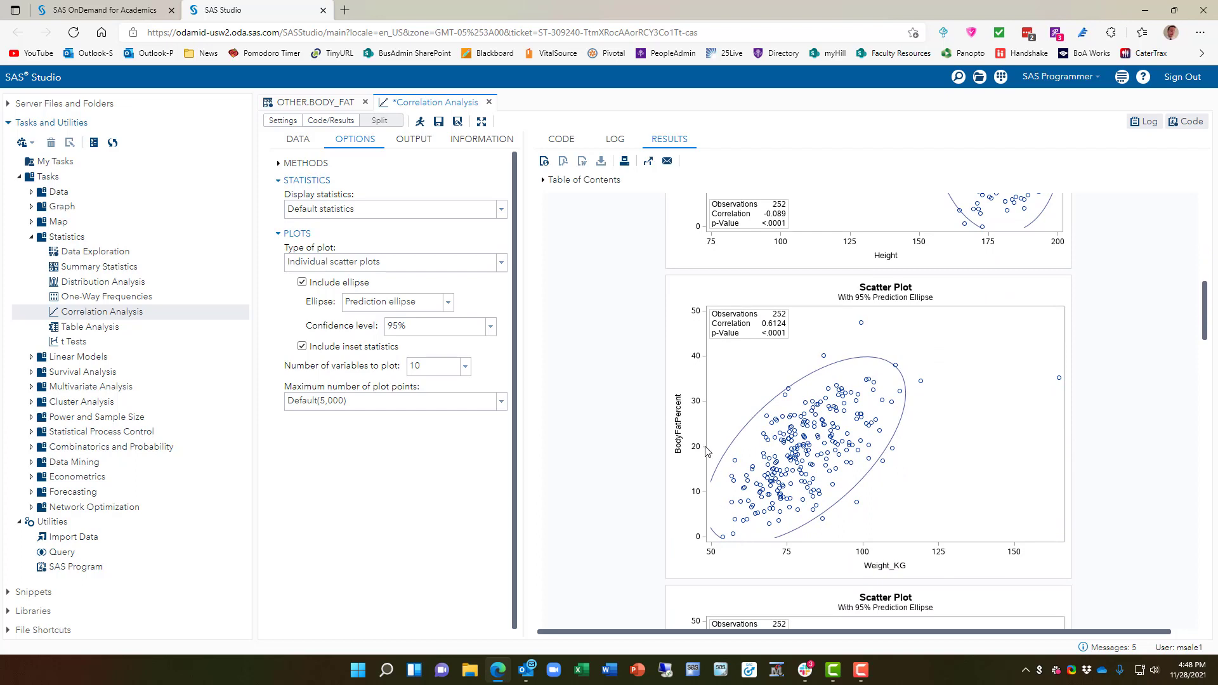
scroll(711, 460, "up", 2)
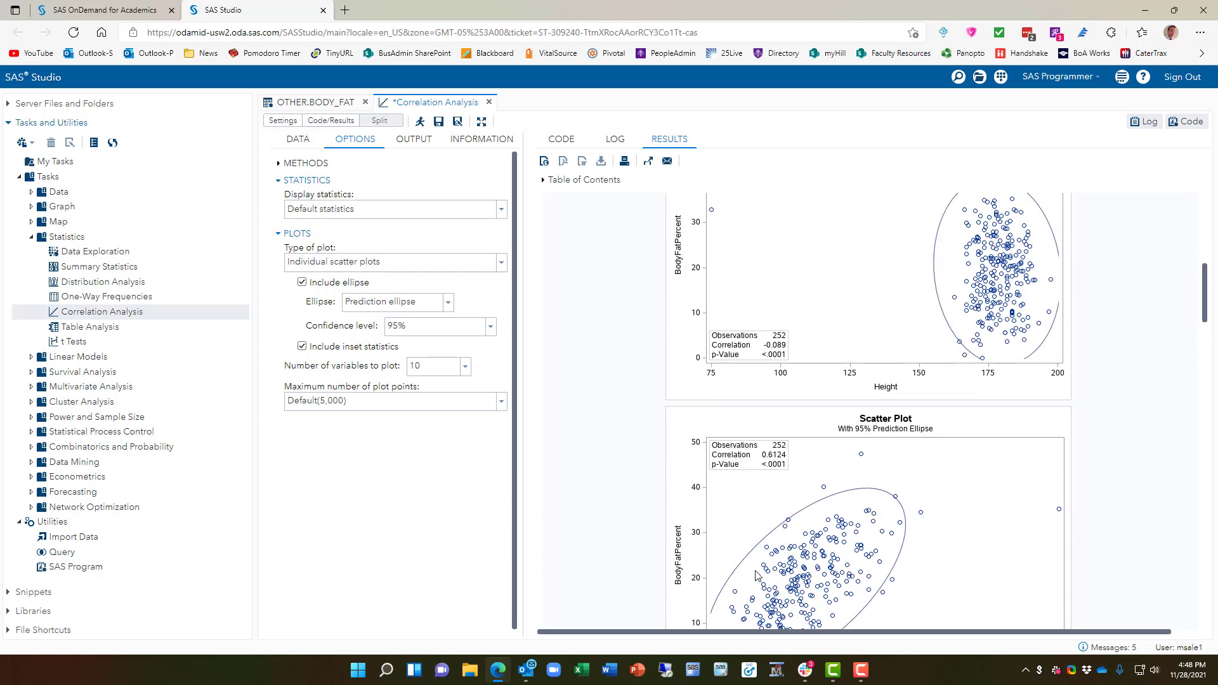
scroll(816, 574, "down", 1)
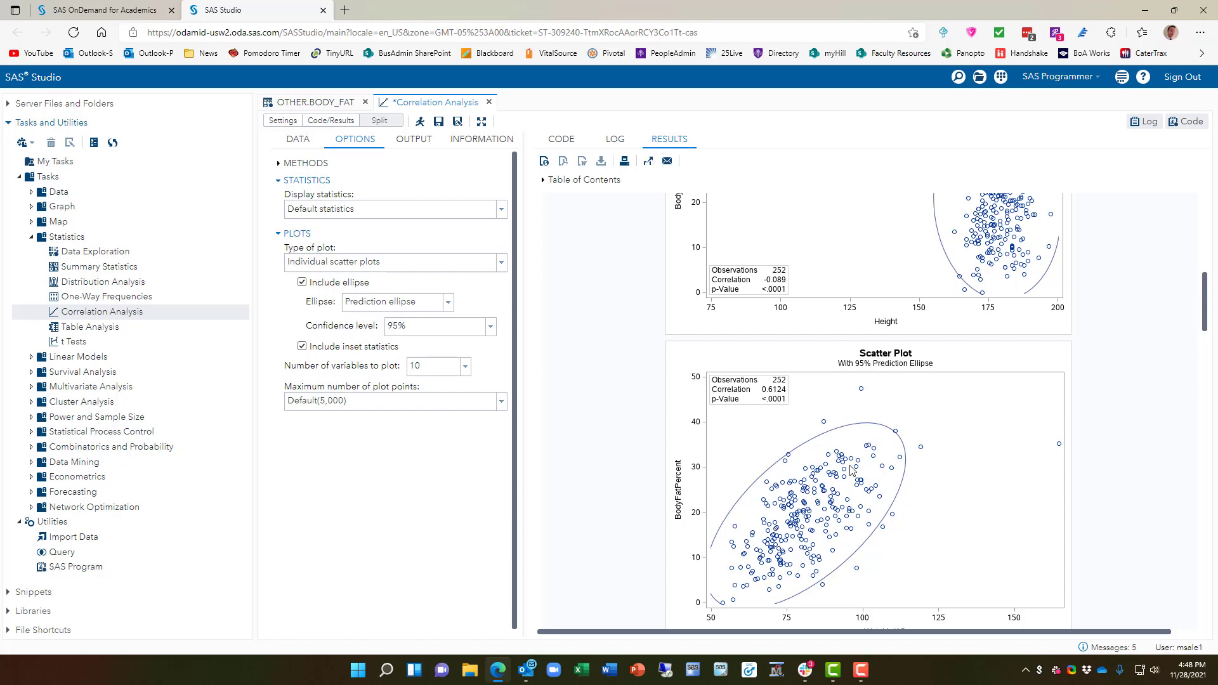
scroll(796, 568, "down", 6)
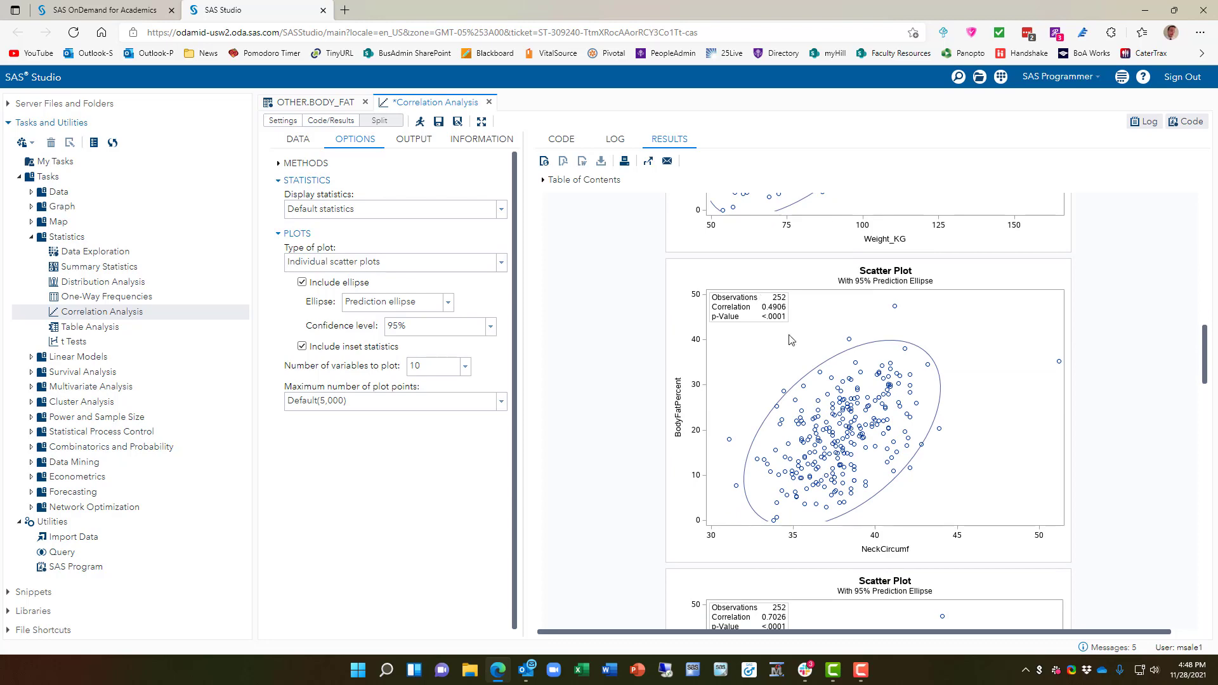
scroll(827, 408, "down", 4)
scroll(951, 396, "down", 5)
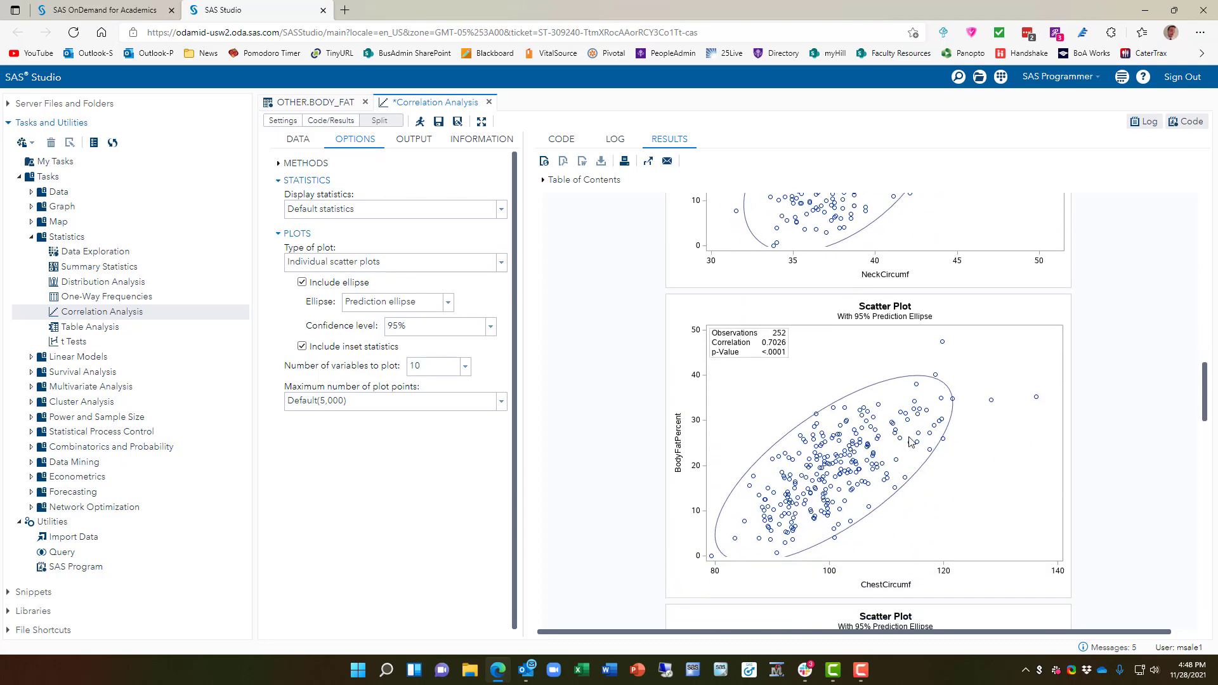
scroll(923, 376, "down", 6)
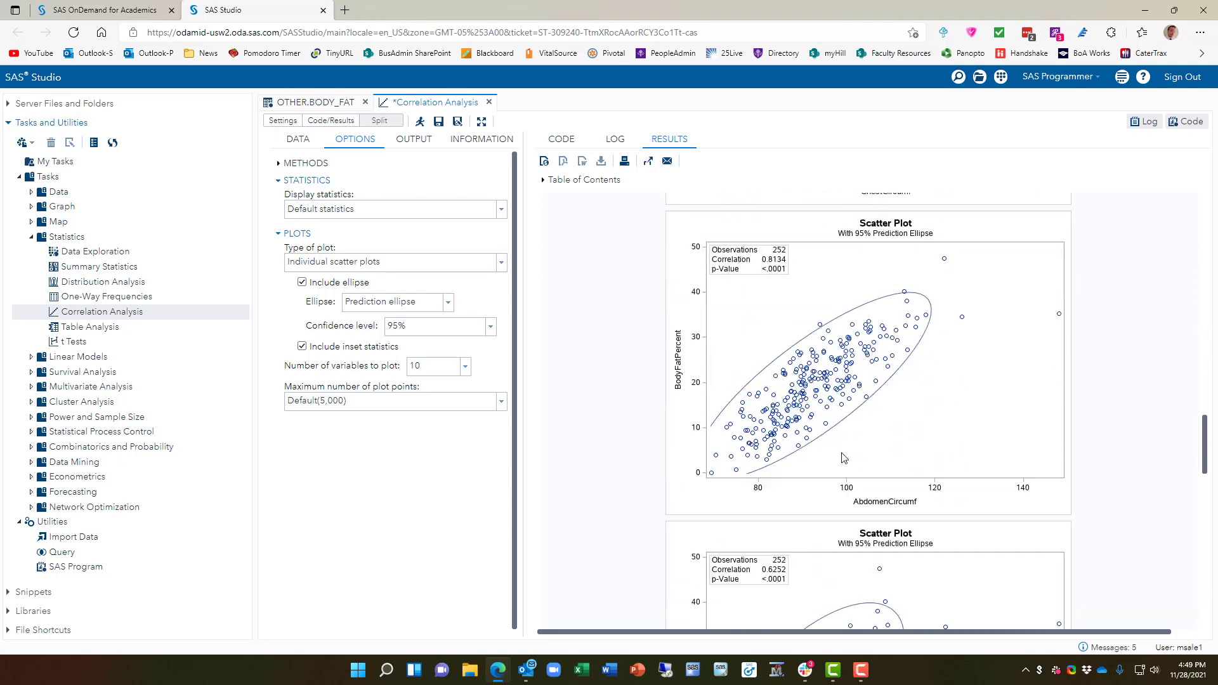
scroll(856, 341, "down", 3)
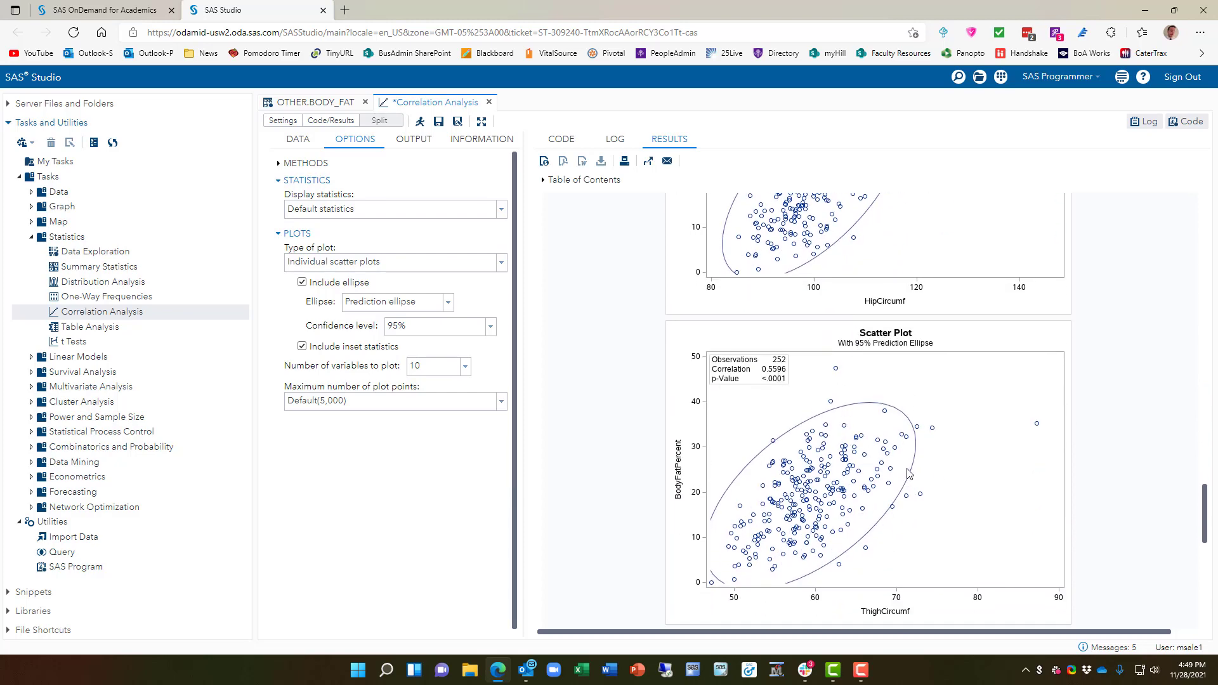
scroll(911, 475, "down", 5)
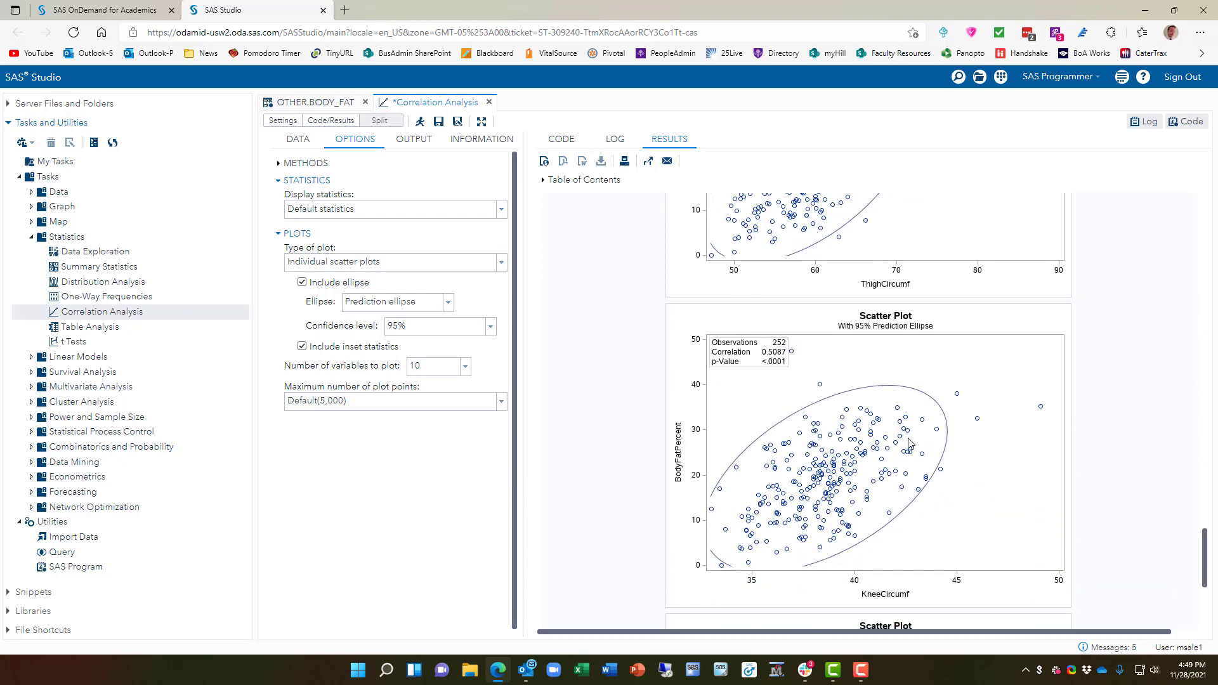
- Examine the scatter plot of BodyFatPercent against AnkleCircumf and return to the start of the results
scroll(880, 466, "down", 5)
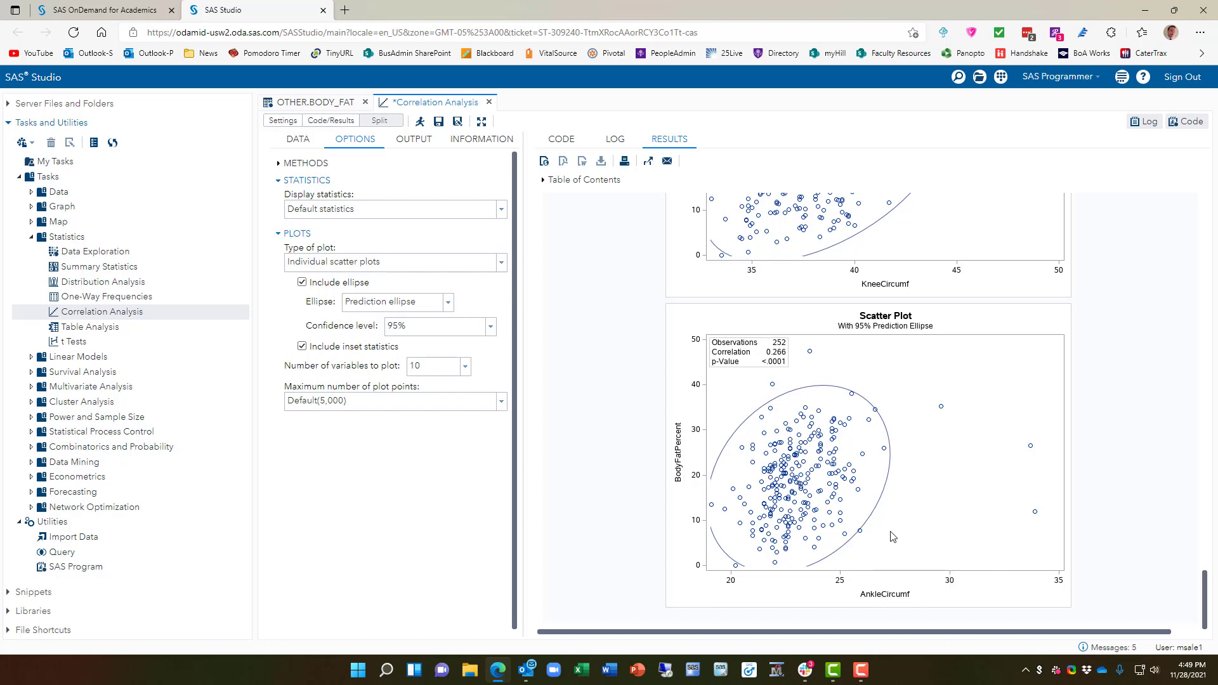
scroll(934, 524, "up", 20)
scroll(933, 560, "up", 10)
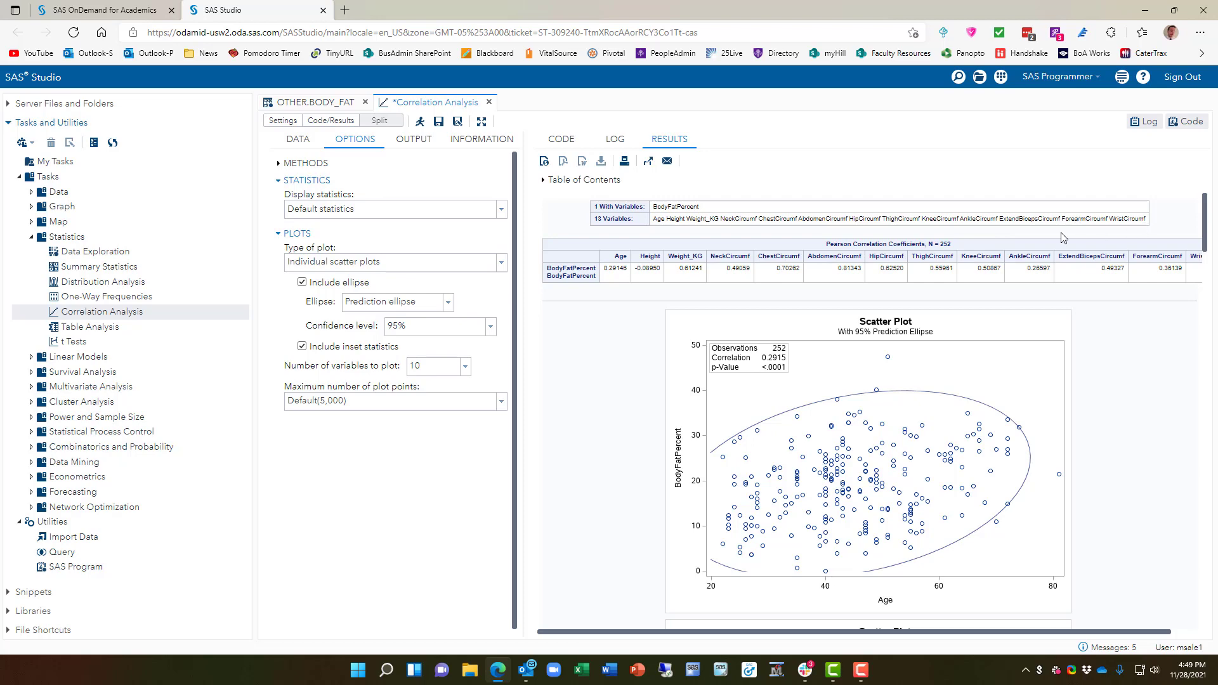
- Examine the Height scatter plot and its isolated outlying point, comparing it with the Age plot
scroll(884, 486, "down", 8)
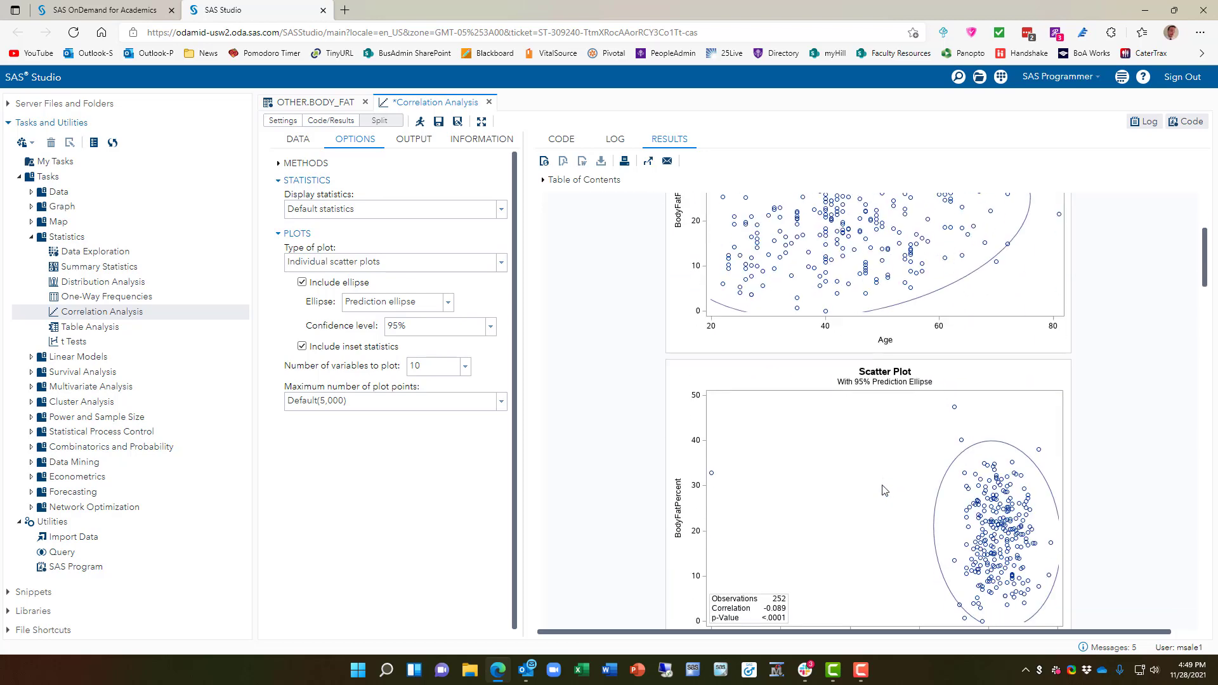
scroll(885, 494, "up", 2)
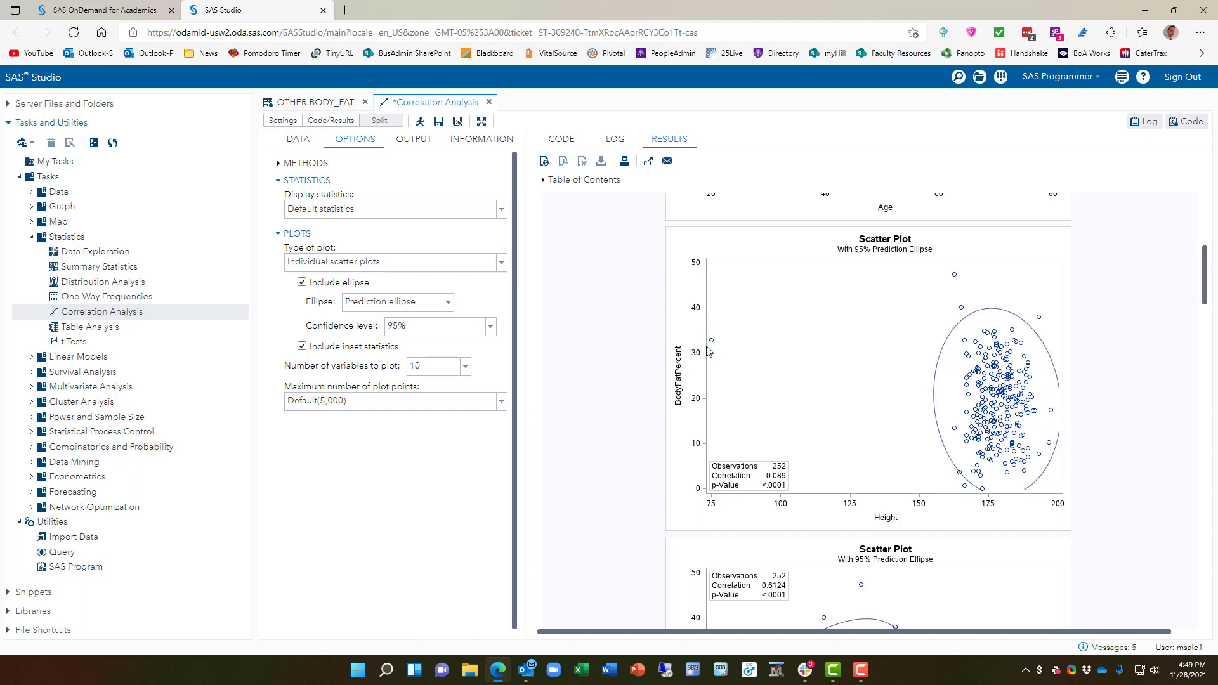
left_click_drag(708, 351, 728, 353)
left_click(769, 317)
scroll(922, 415, "up", 3)
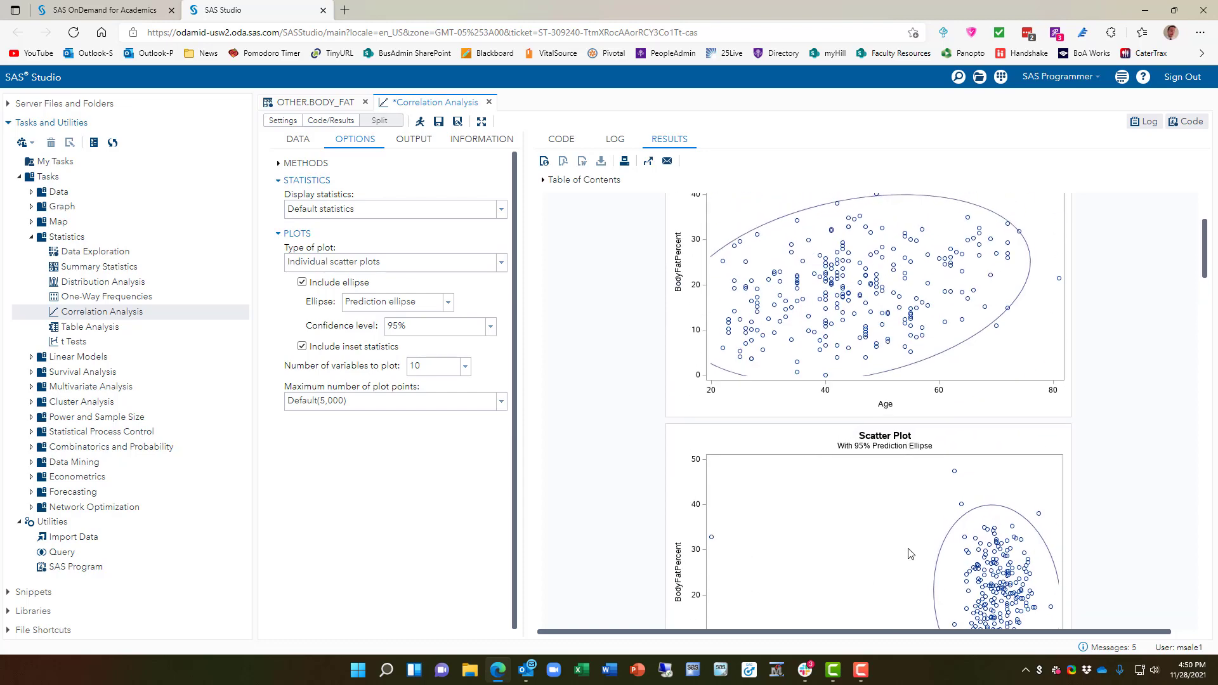
scroll(911, 554, "up", 3)
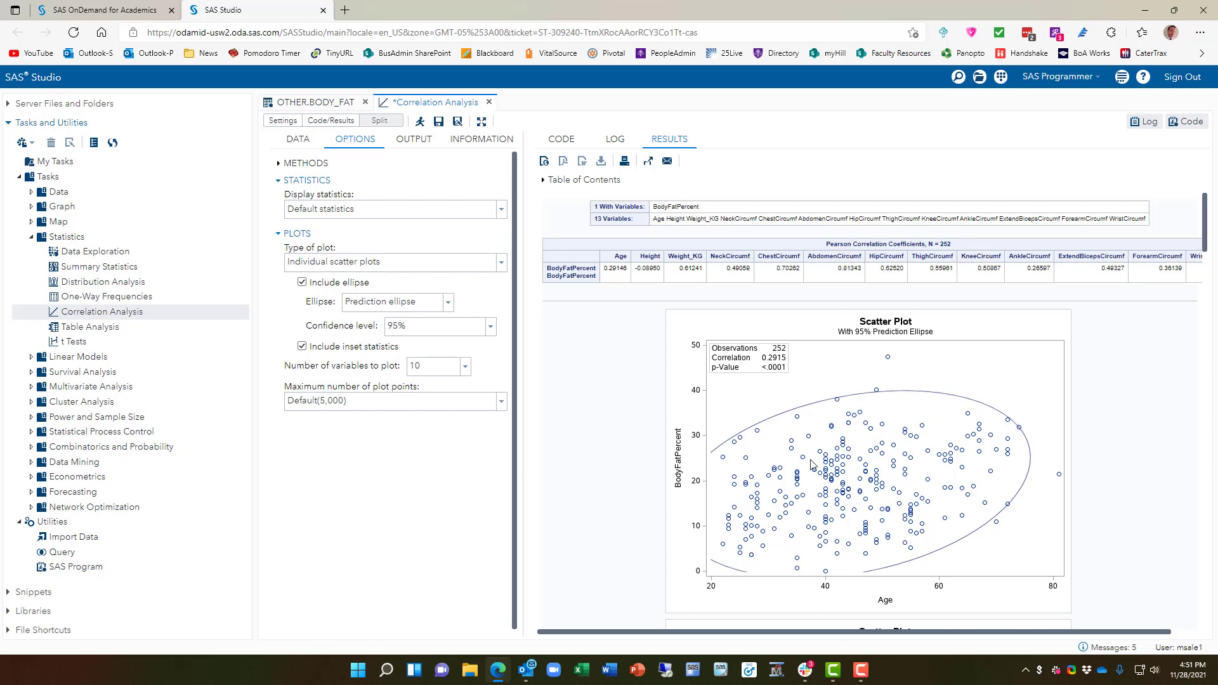
- Review the correlations, p-values and outliers in the scatter plots from Height through AnkleCircumf
scroll(735, 469, "down", 6)
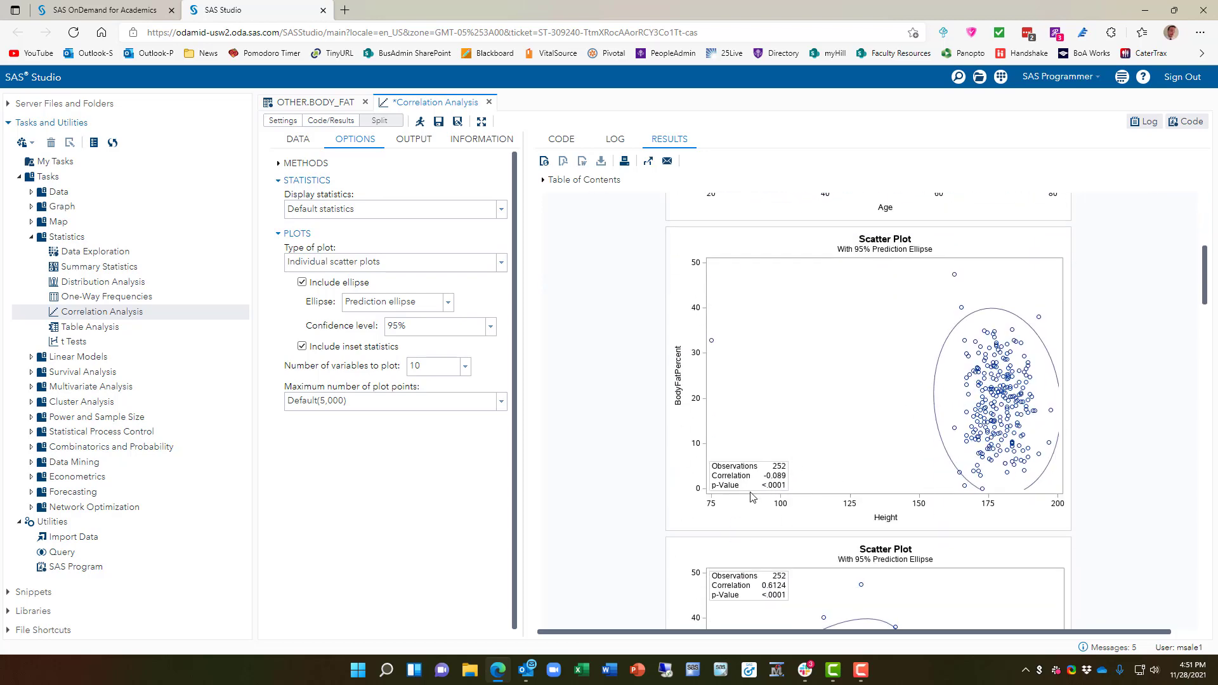
scroll(967, 463, "down", 6)
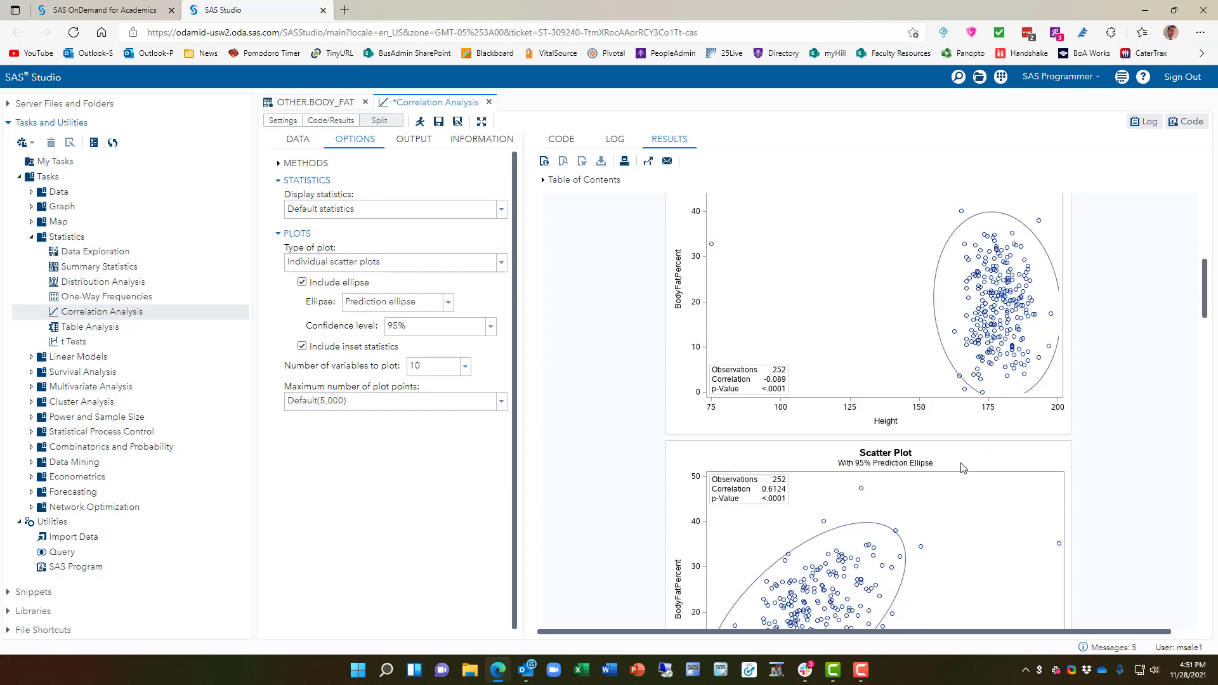
scroll(964, 469, "down", 4)
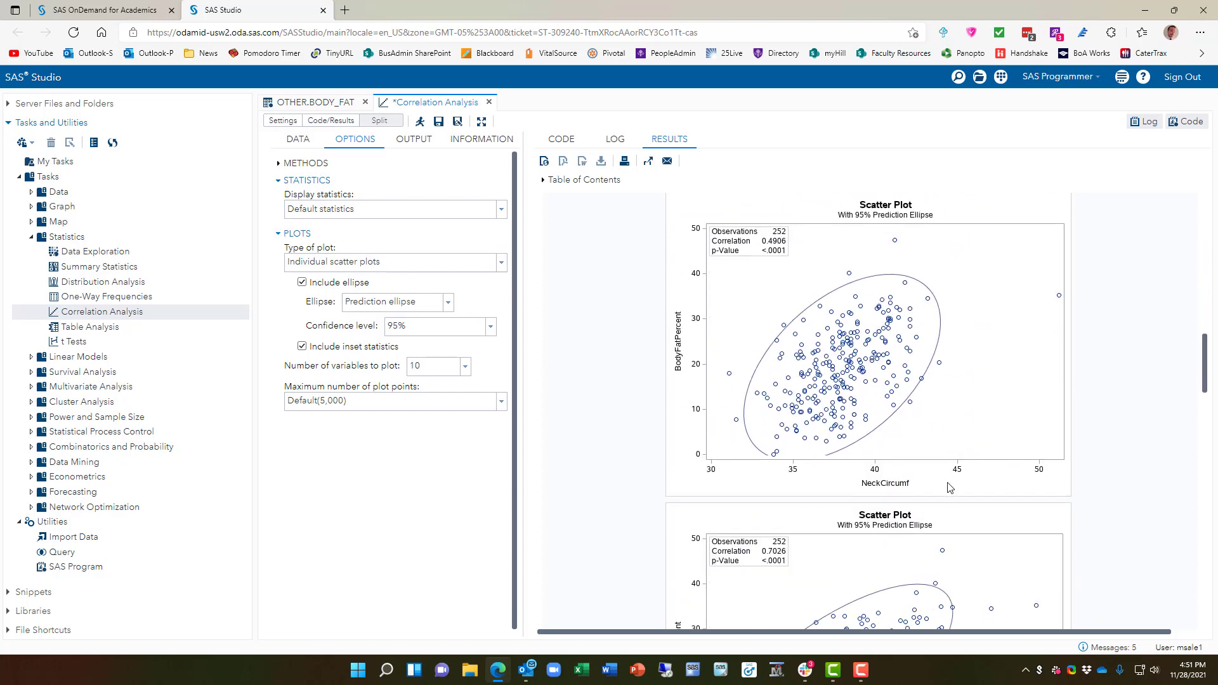
scroll(950, 490, "down", 3)
scroll(950, 489, "down", 10)
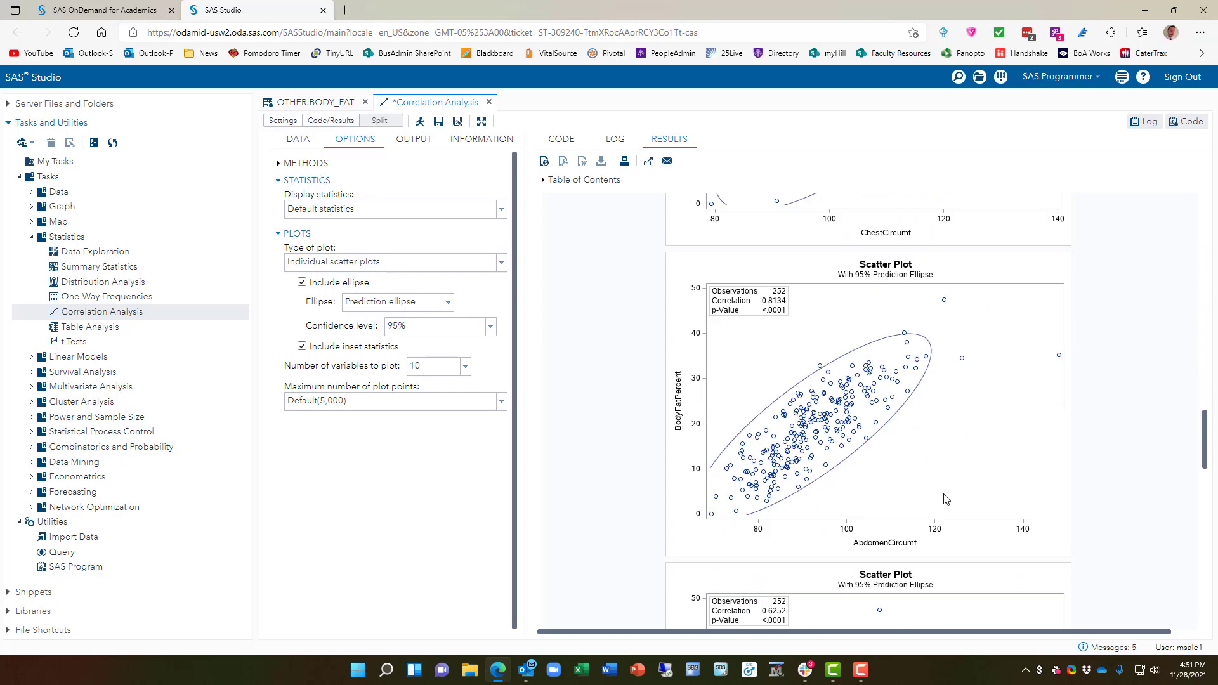
scroll(932, 527, "down", 9)
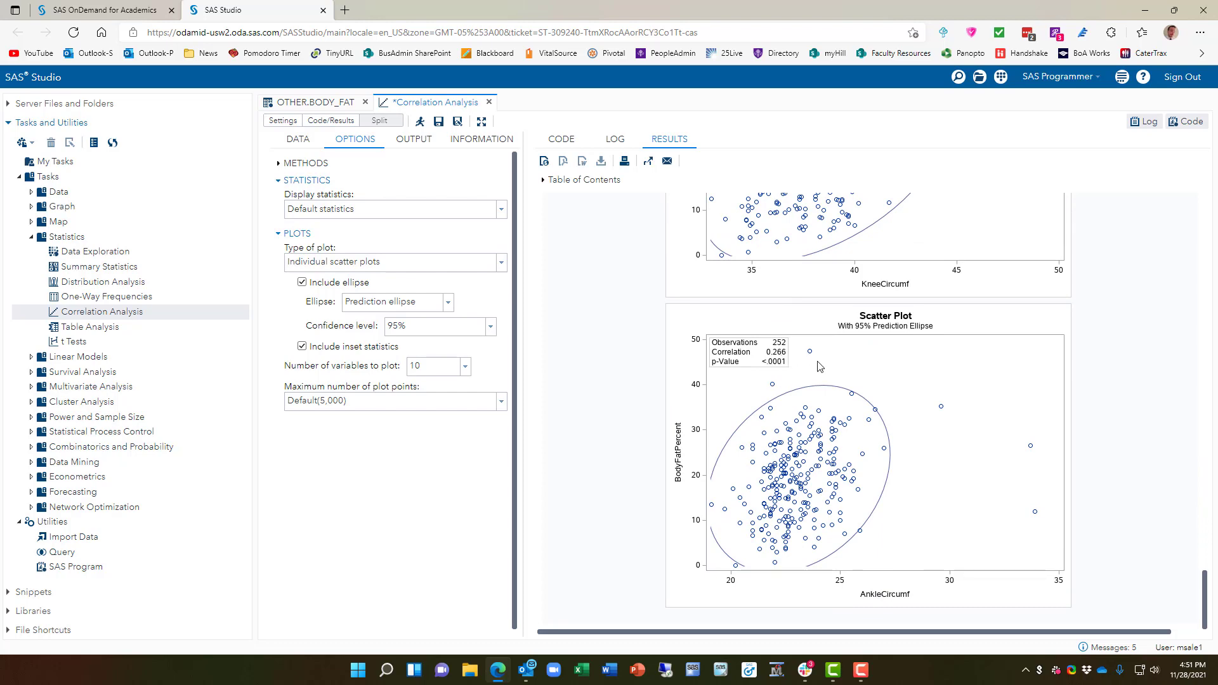
- Examine the Pearson correlation table across to WristCircumf and dismiss the mail notification
scroll(859, 454, "up", 20)
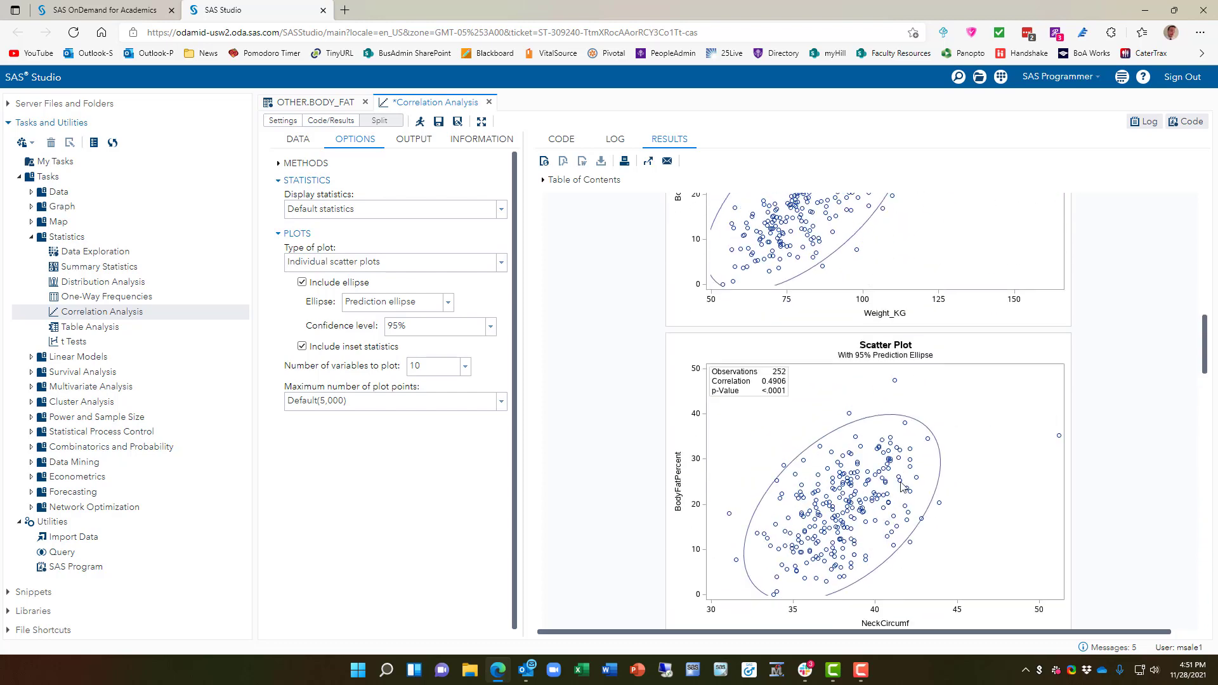
scroll(921, 475, "up", 4)
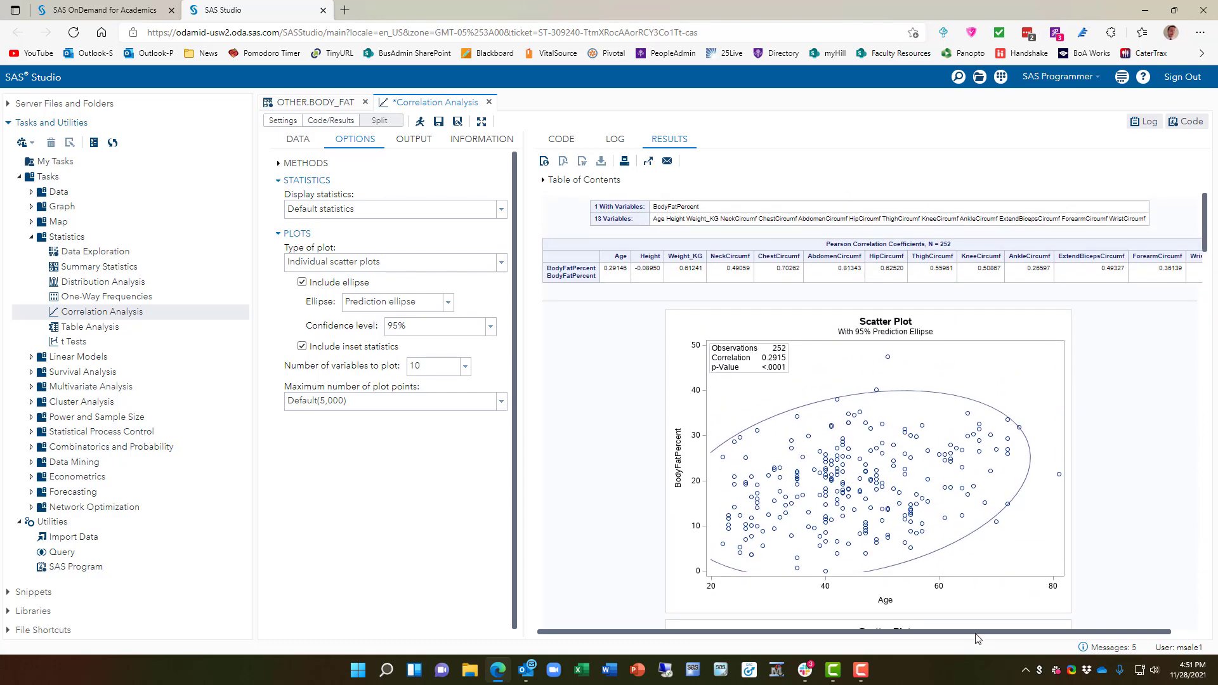
left_click_drag(976, 633, 1088, 634)
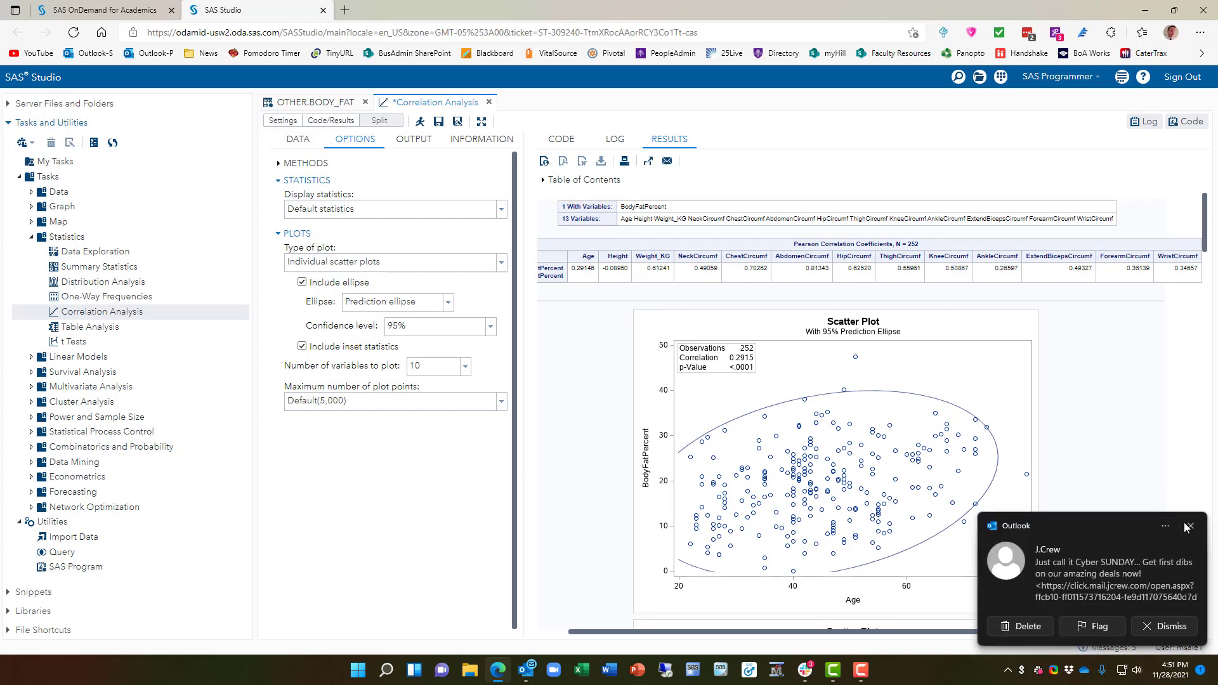
left_click(1191, 527)
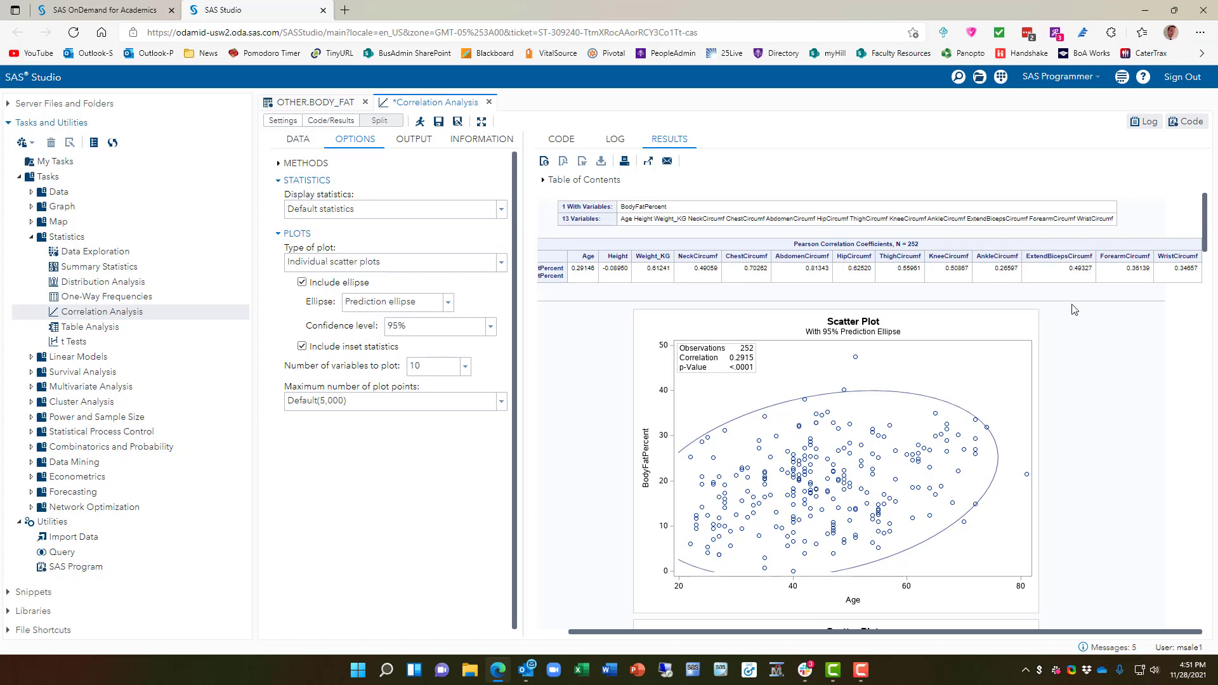
- Remove Age through AnkleCircumf from the analysis variables, keeping ExtendBicepsCircumf, ForearmCircumf and WristCircumf, and rerun the correlation analysis
left_click(298, 140)
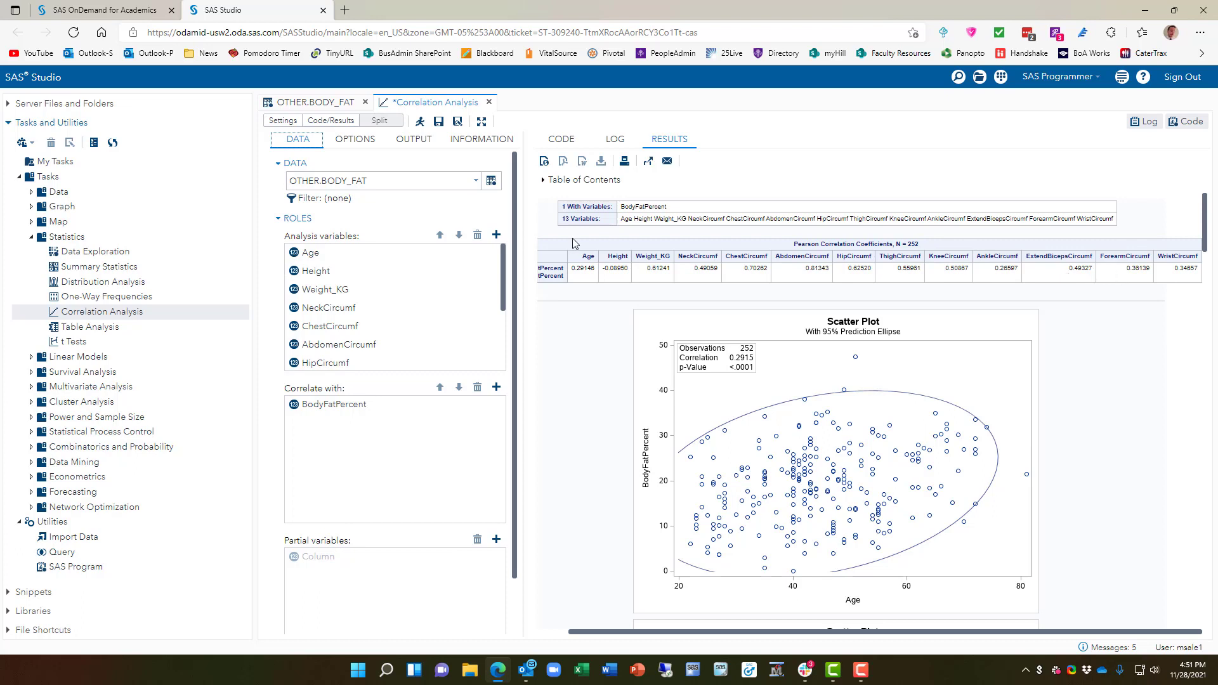
scroll(336, 279, "down", 3)
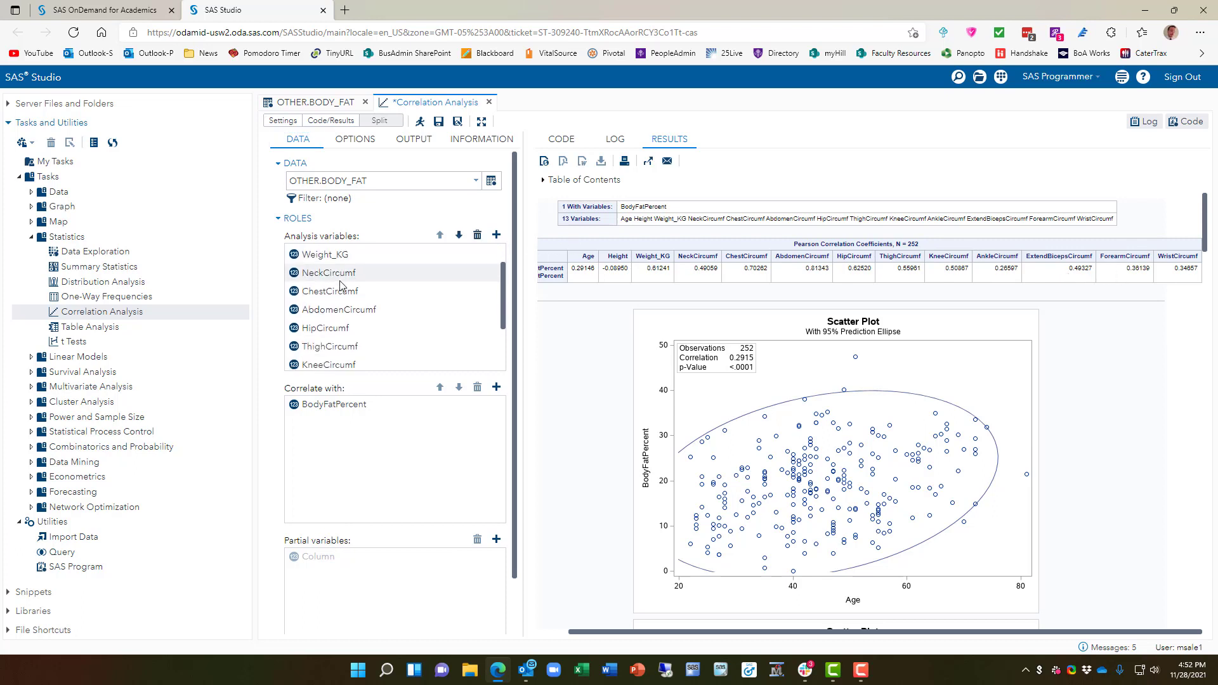
left_click(325, 307, "shift")
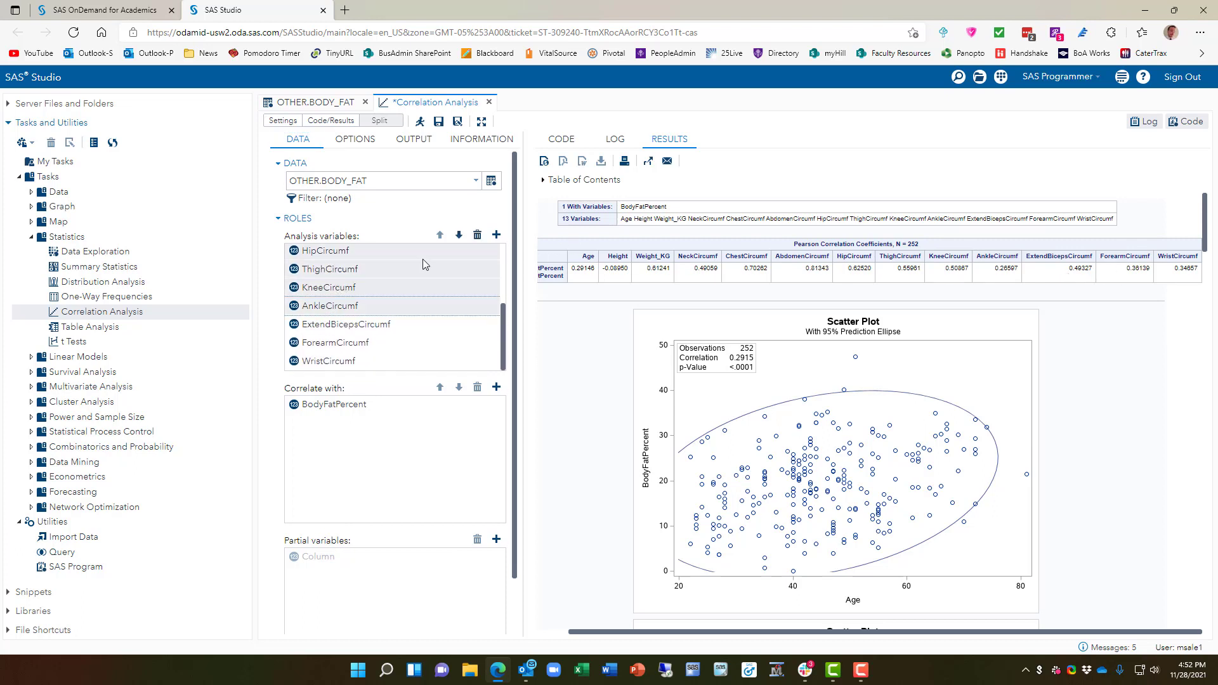
left_click(478, 235)
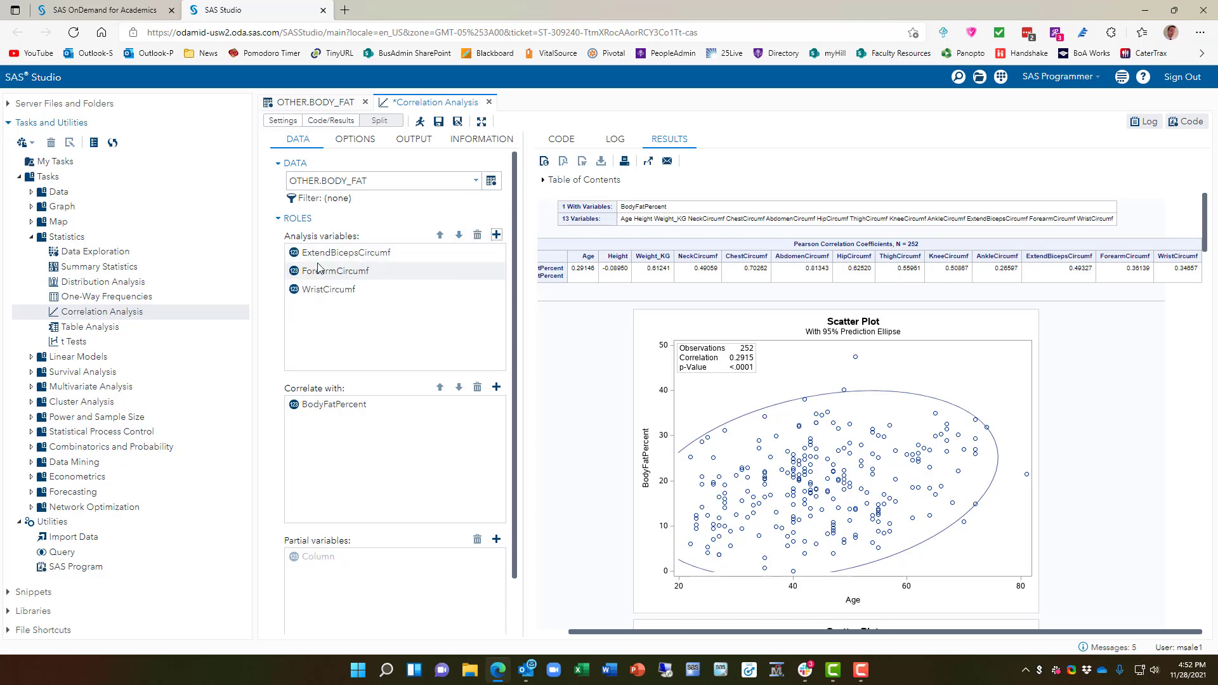
left_click(417, 121)
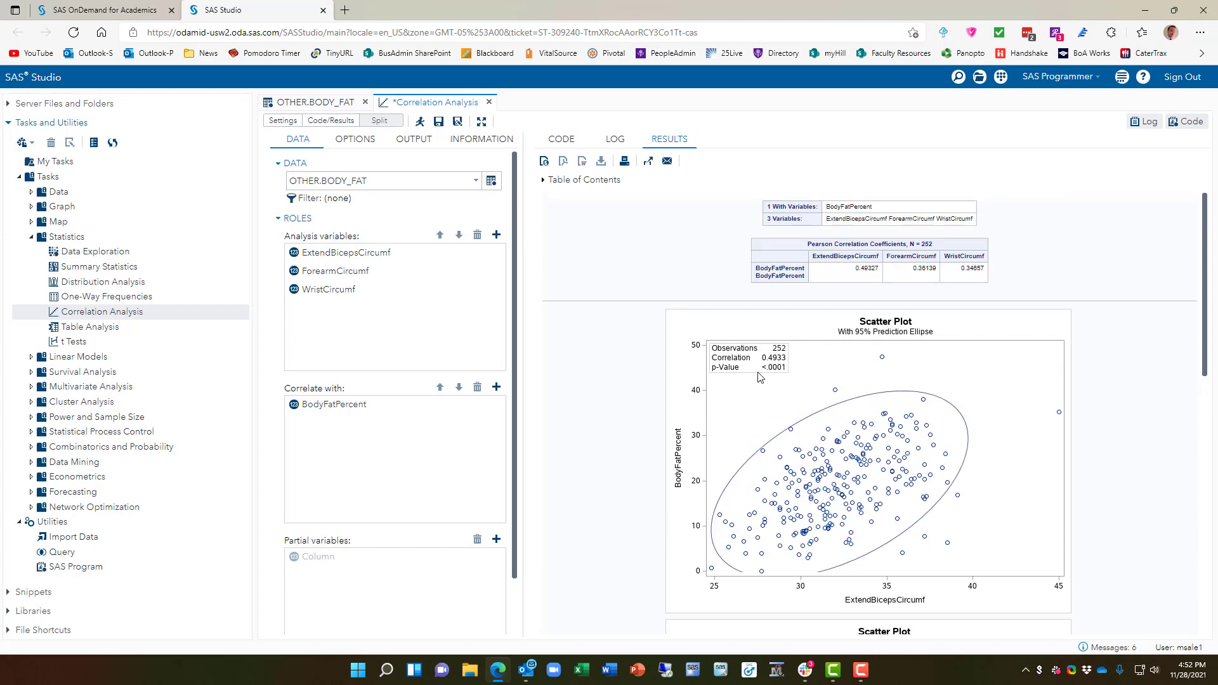
- Examine the scatter plots of BodyFatPercent against ExtendBicepsCircumf, ForearmCircumf and WristCircumf
scroll(778, 374, "down", 5)
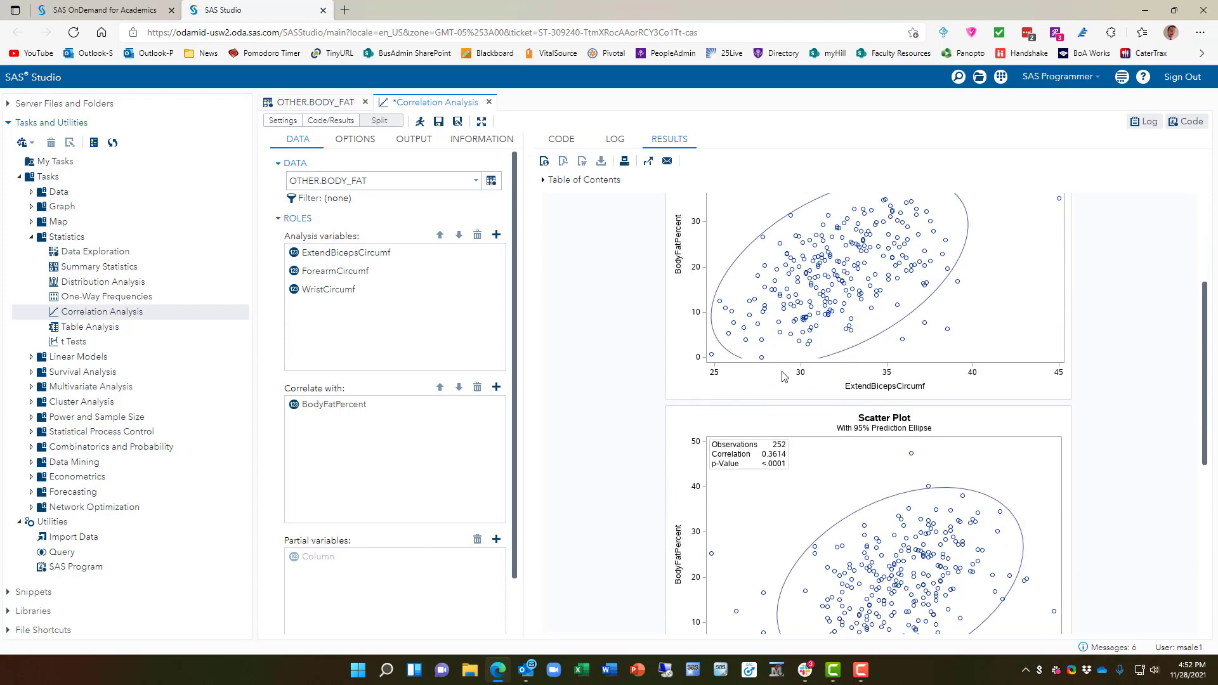
scroll(933, 419, "down", 5)
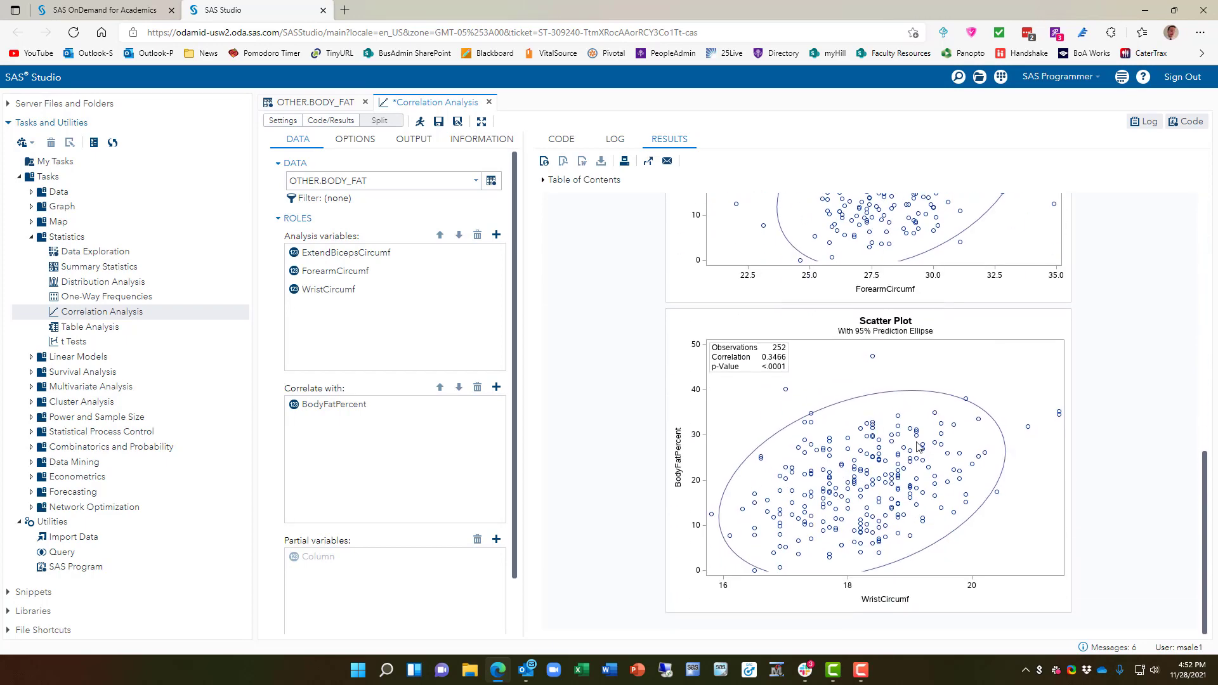
scroll(945, 458, "up", 8)
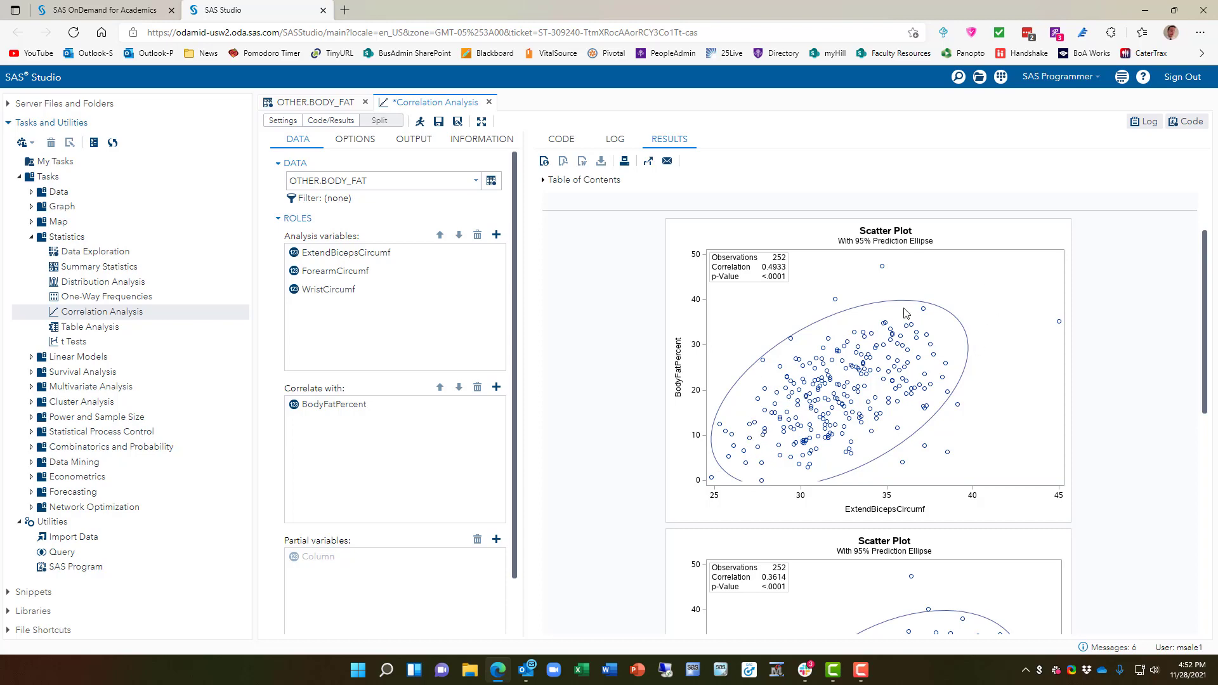
scroll(828, 393, "down", 5)
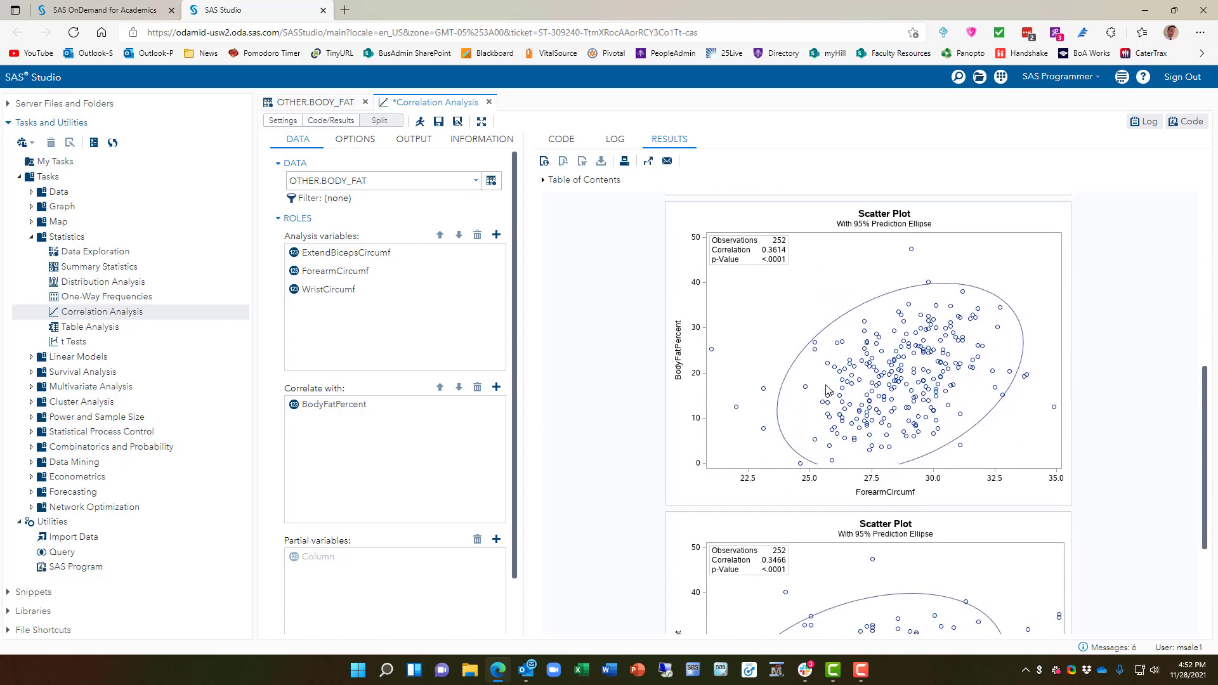
scroll(828, 391, "up", 7)
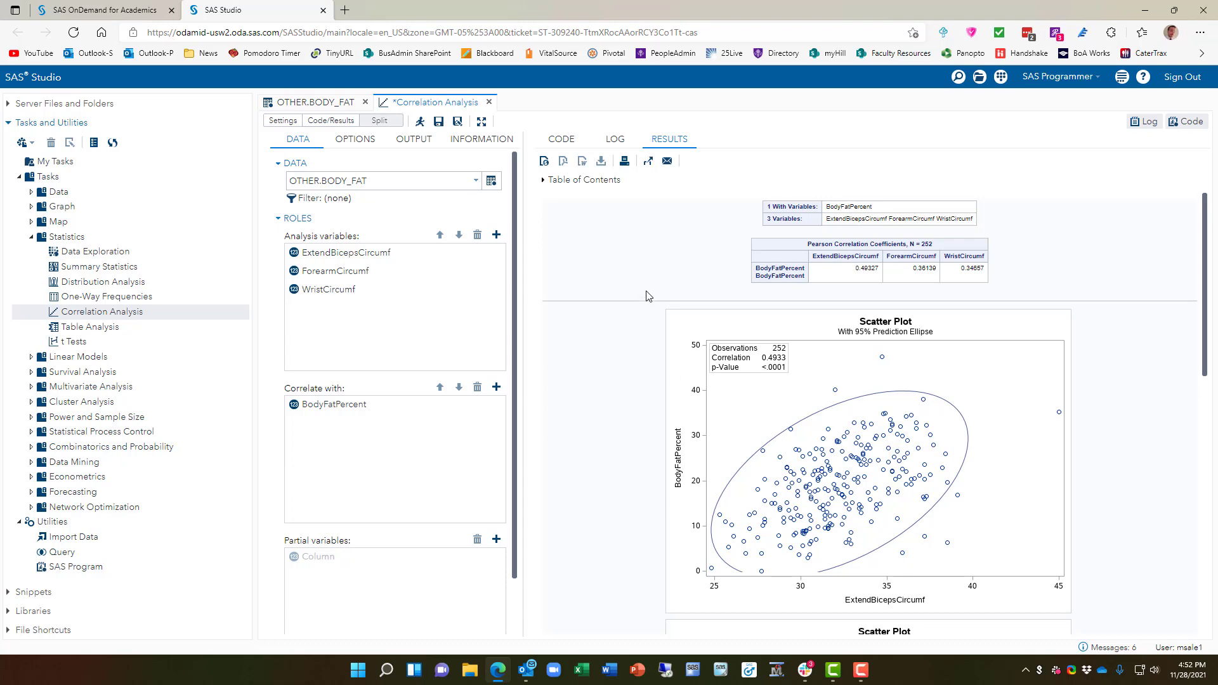
- Close the Correlation Analysis task without saving it and close the BODY_FAT table
left_click(489, 102)
left_click(632, 410)
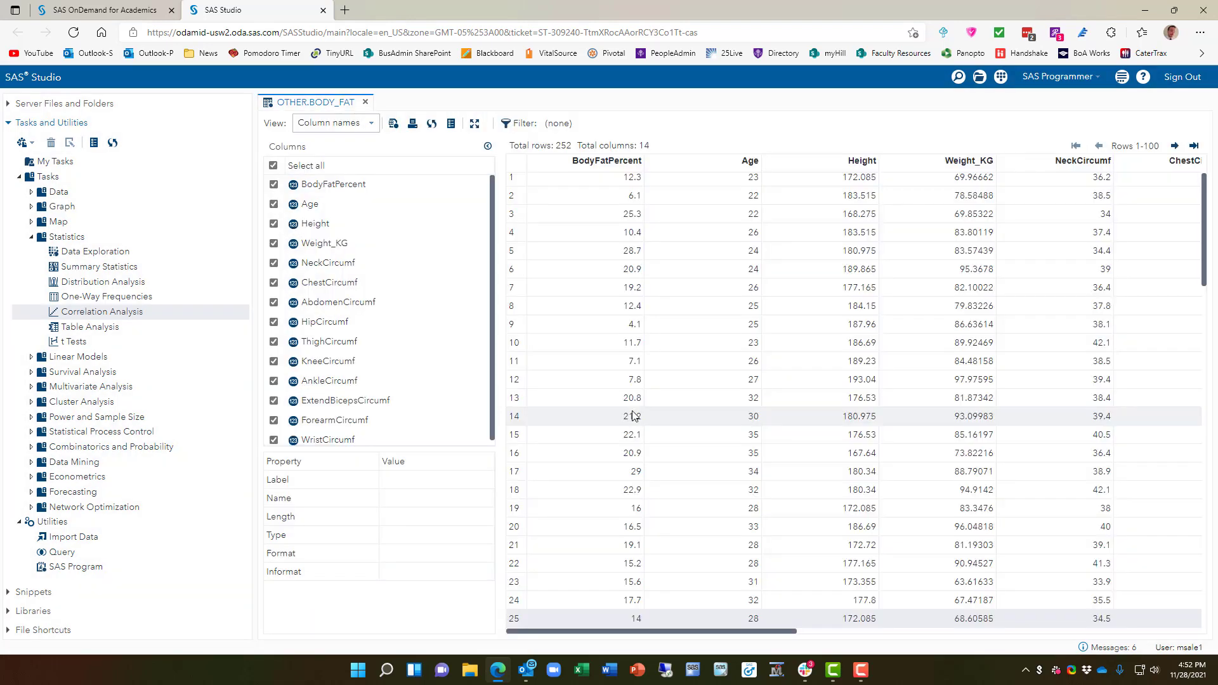
left_click(366, 102)
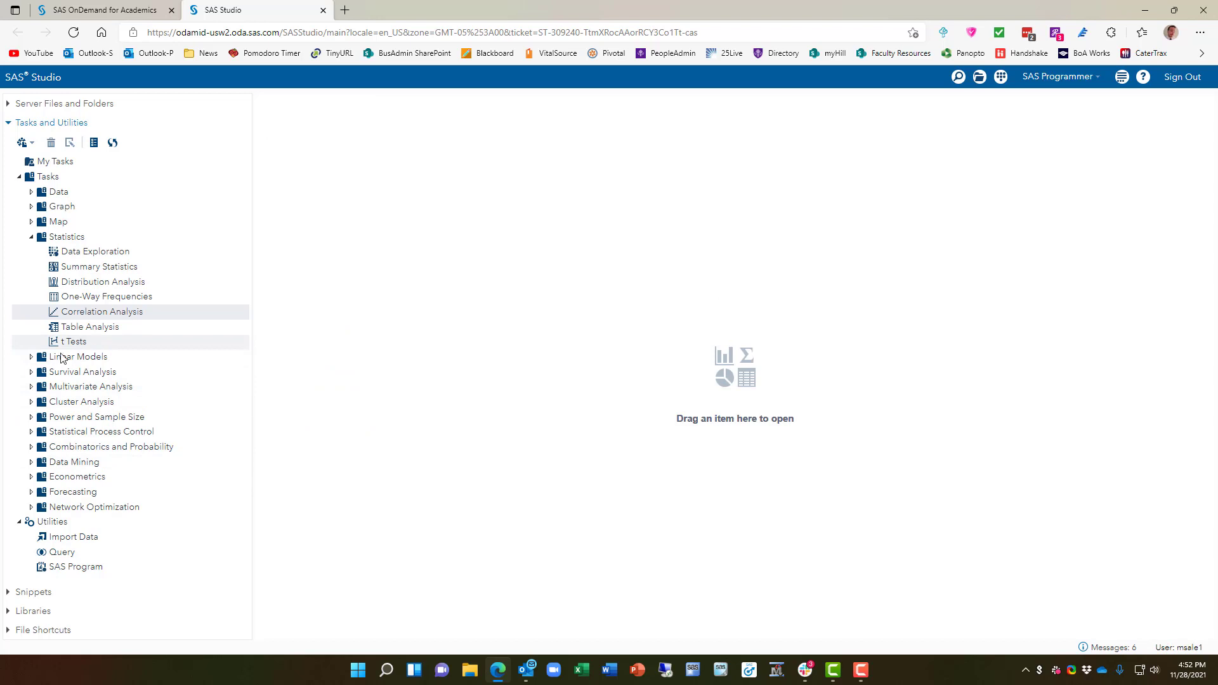
- Open a new Linear Regression task from the Linear Models group
left_click(31, 358)
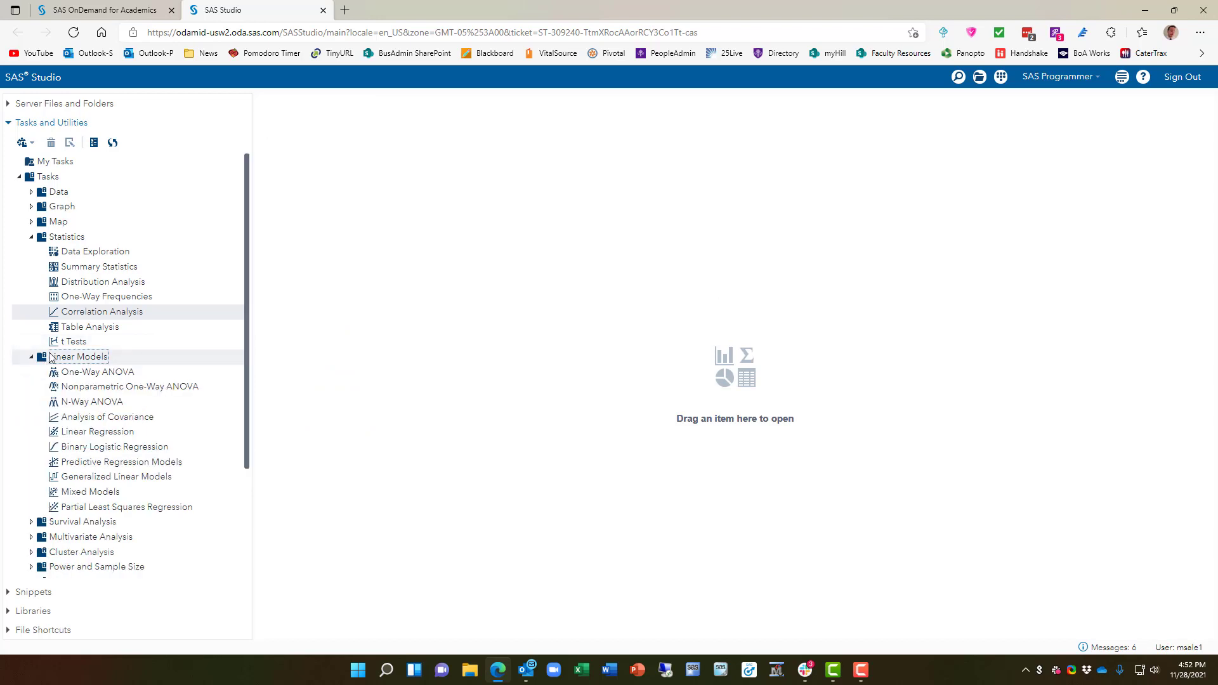
scroll(76, 356, "down", 2)
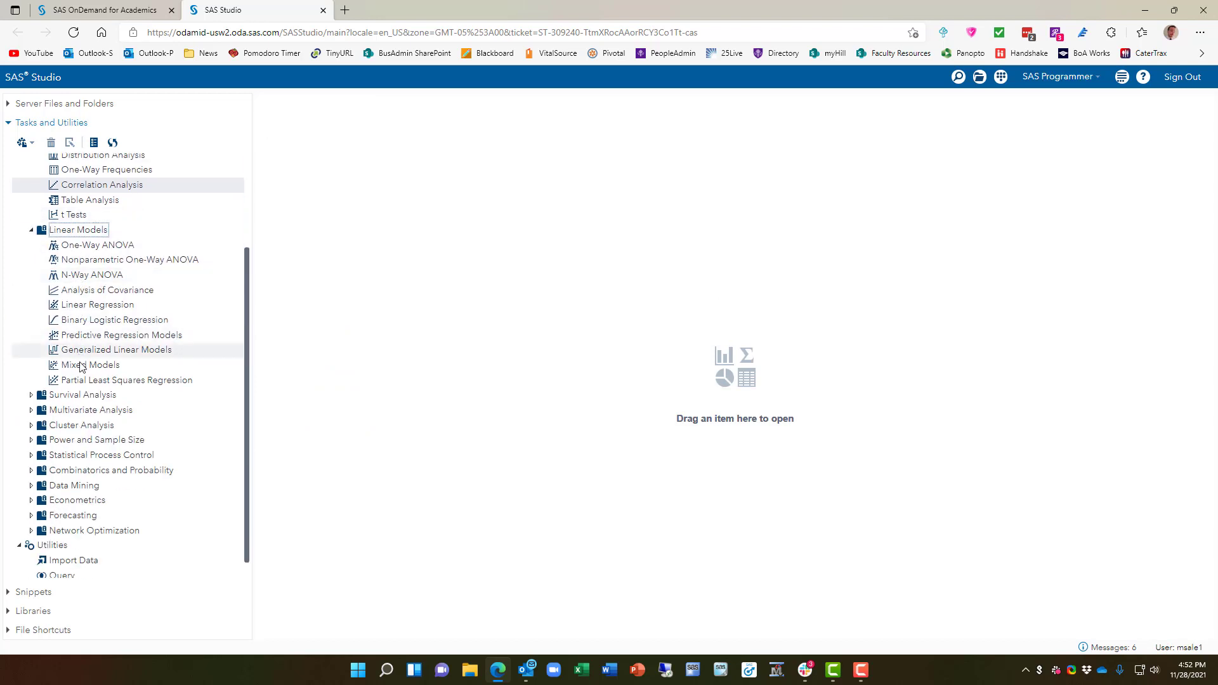
left_click(108, 310)
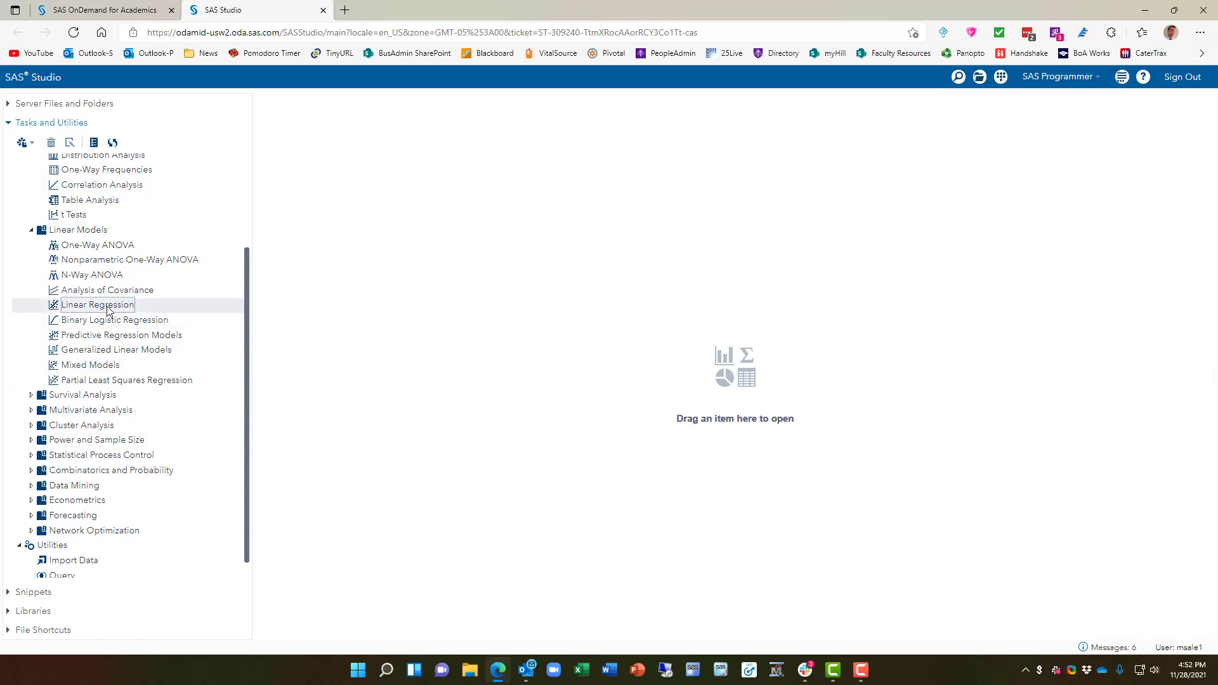
double_click(108, 311)
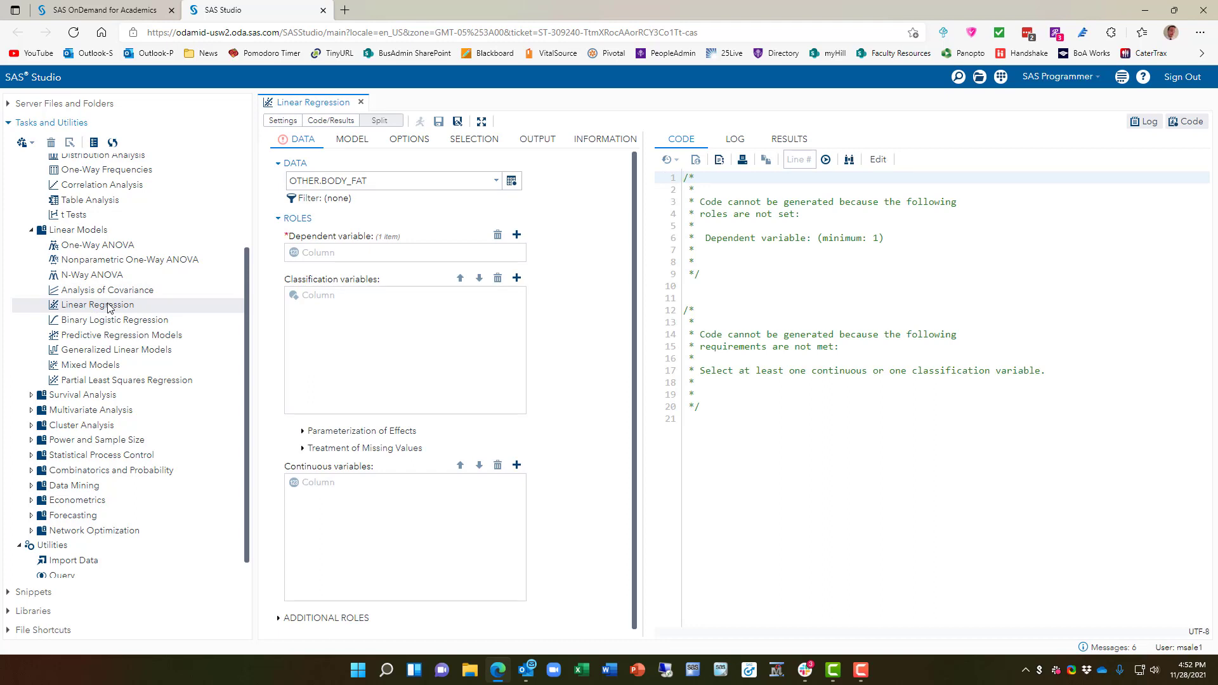
- Assign BodyFatPercent as the dependent variable of the linear regression
left_click(516, 235)
left_click(516, 234)
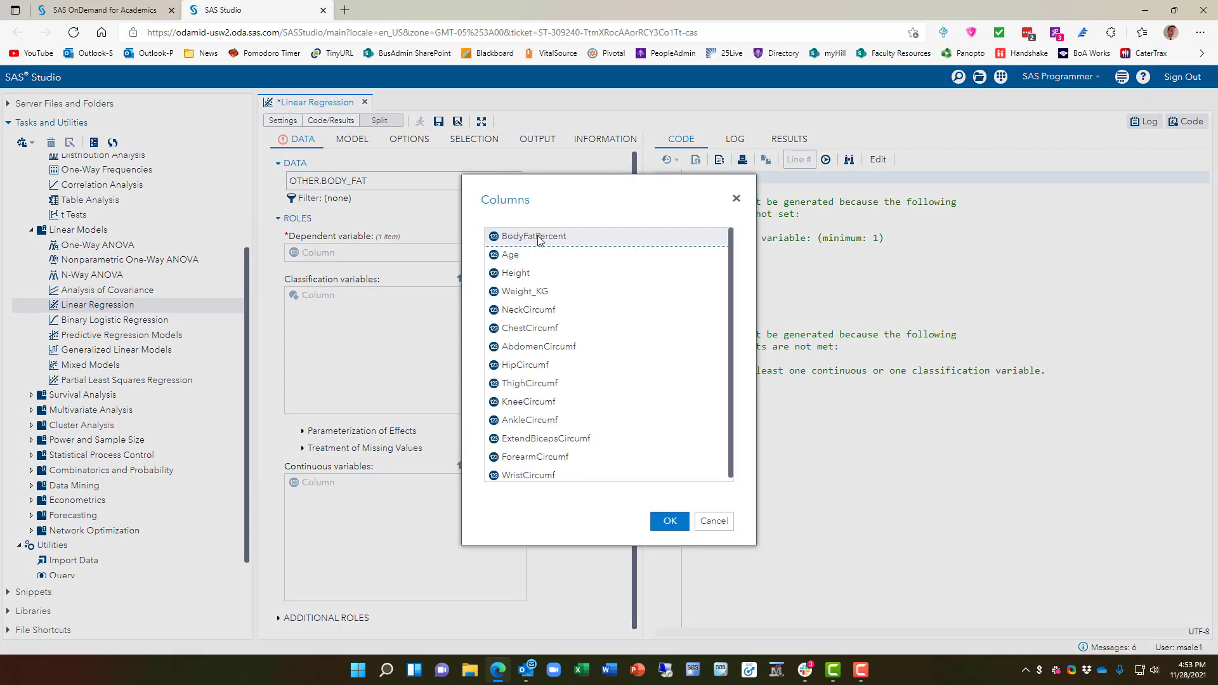
left_click(538, 238)
left_click(670, 522)
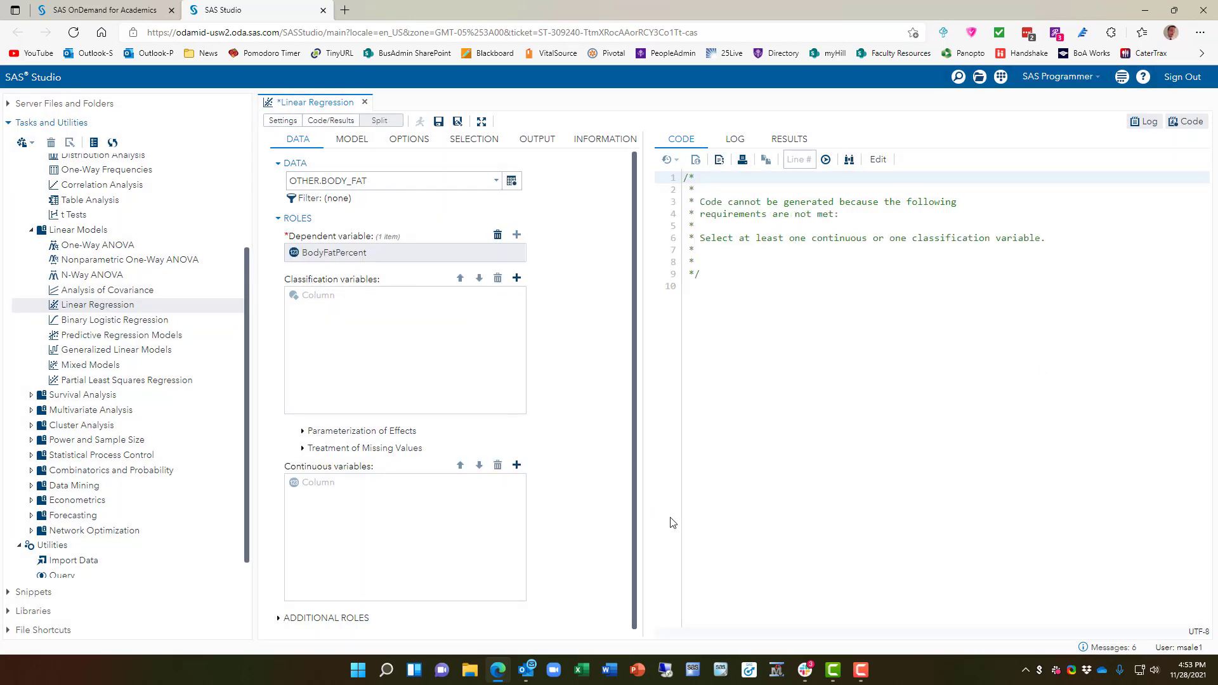
- Assign the eleven columns from Weight_KG through WristCircumf as continuous variables of the linear regression
scroll(544, 475, "down", 1)
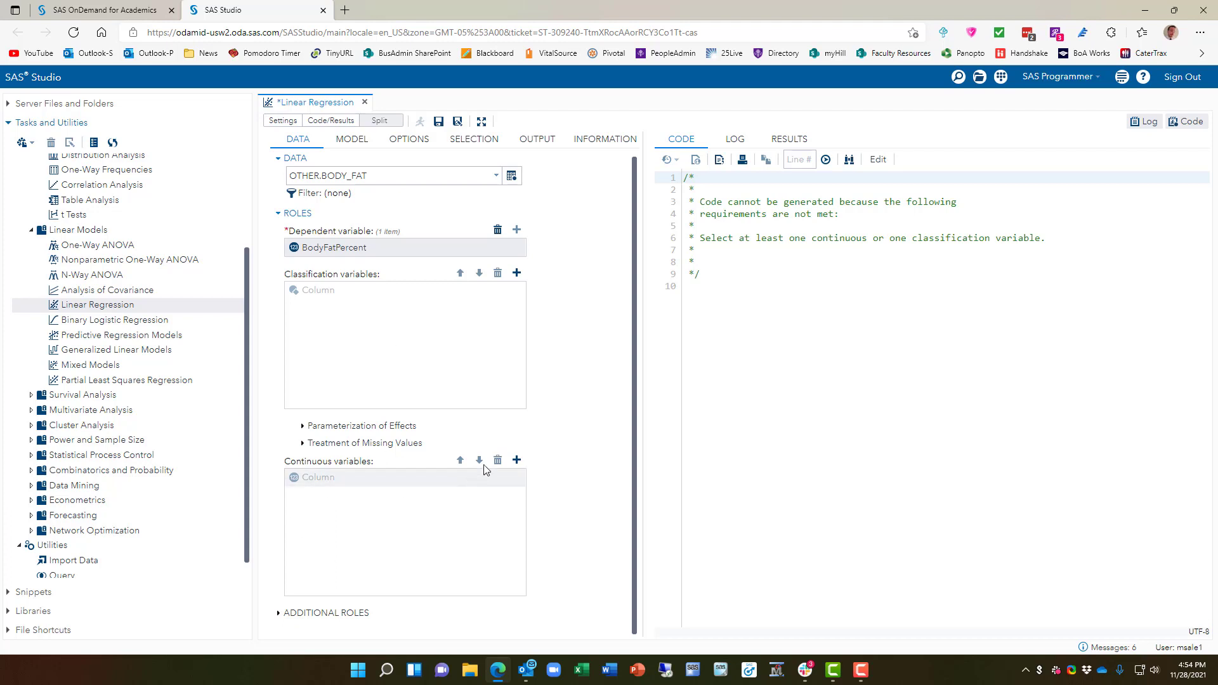
left_click(516, 460)
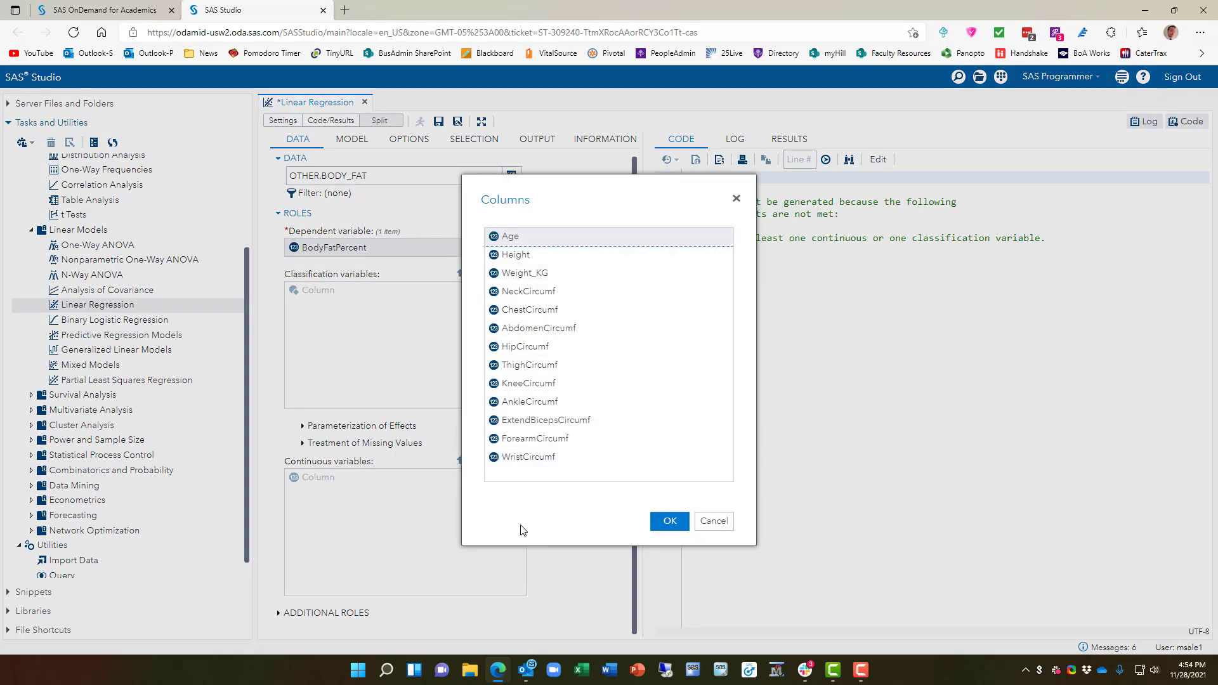
left_click(533, 273)
left_click(524, 459, "shift")
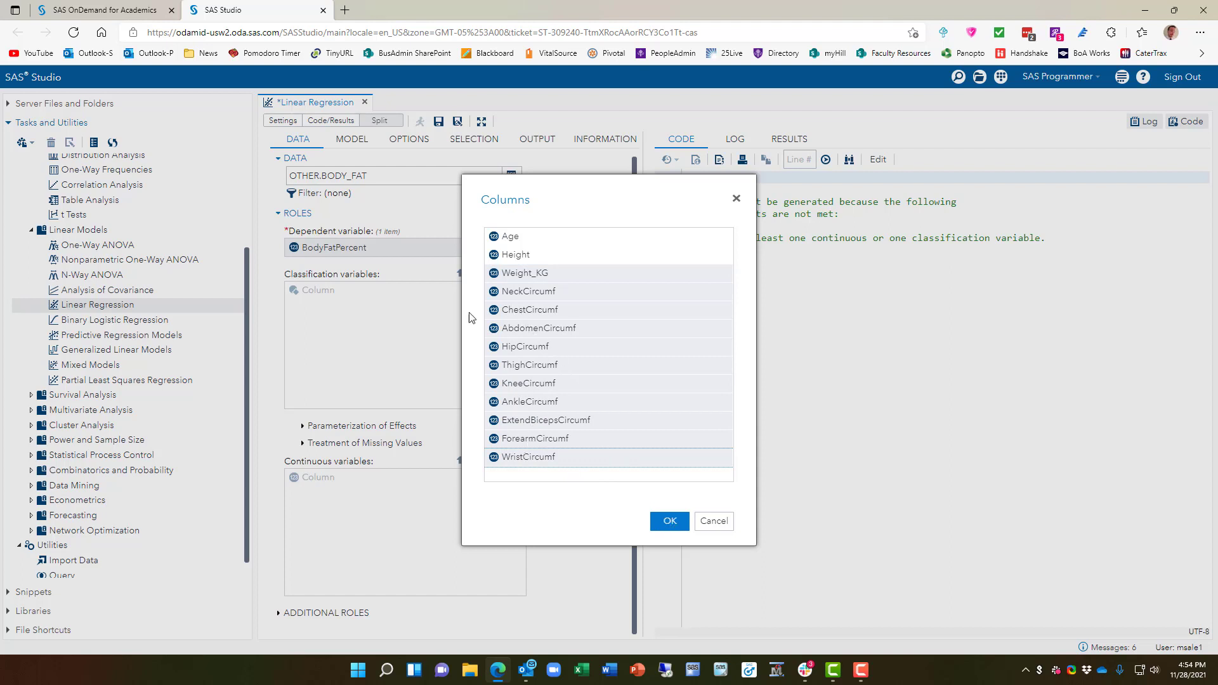
left_click(661, 529)
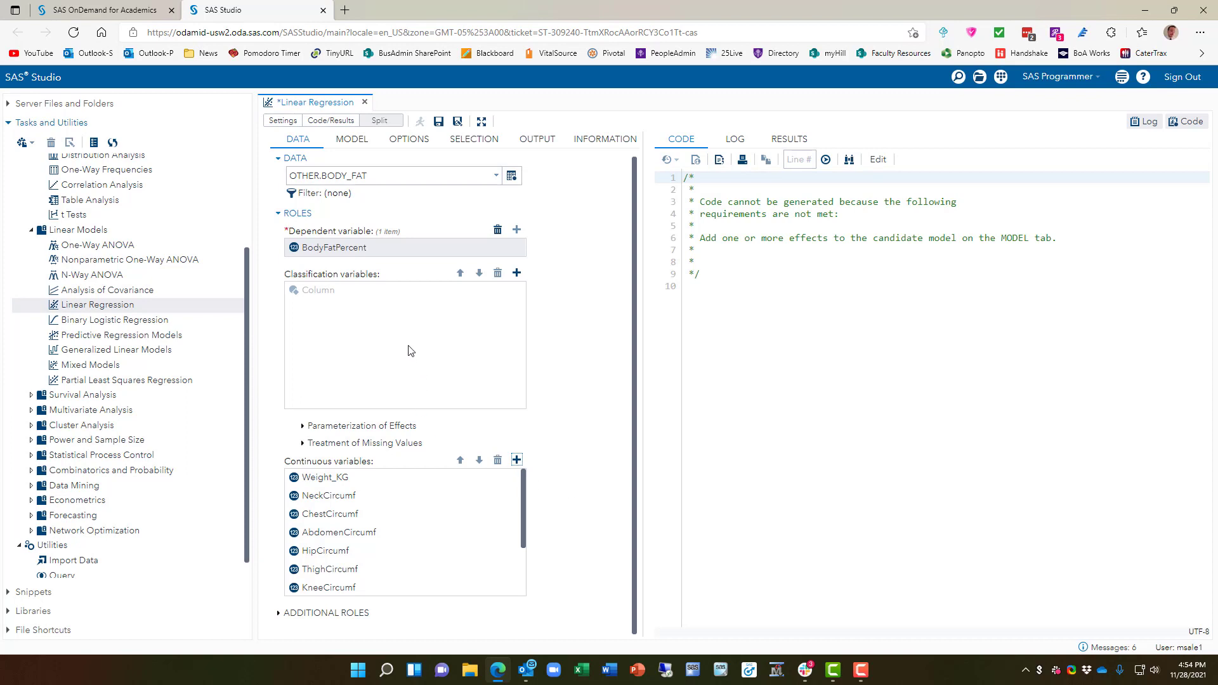
- Add all the continuous variables, Weight_KG through WristCircumf, to the regression model as single effects alongside the intercept
left_click(352, 141)
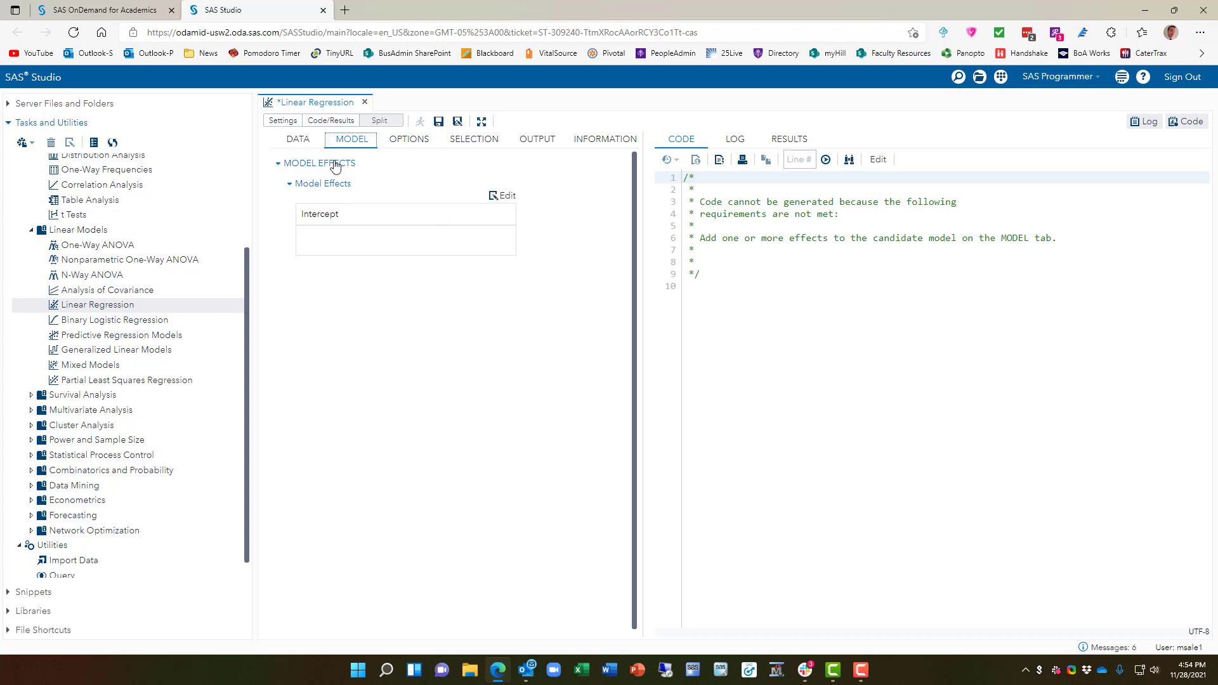
left_click(298, 139)
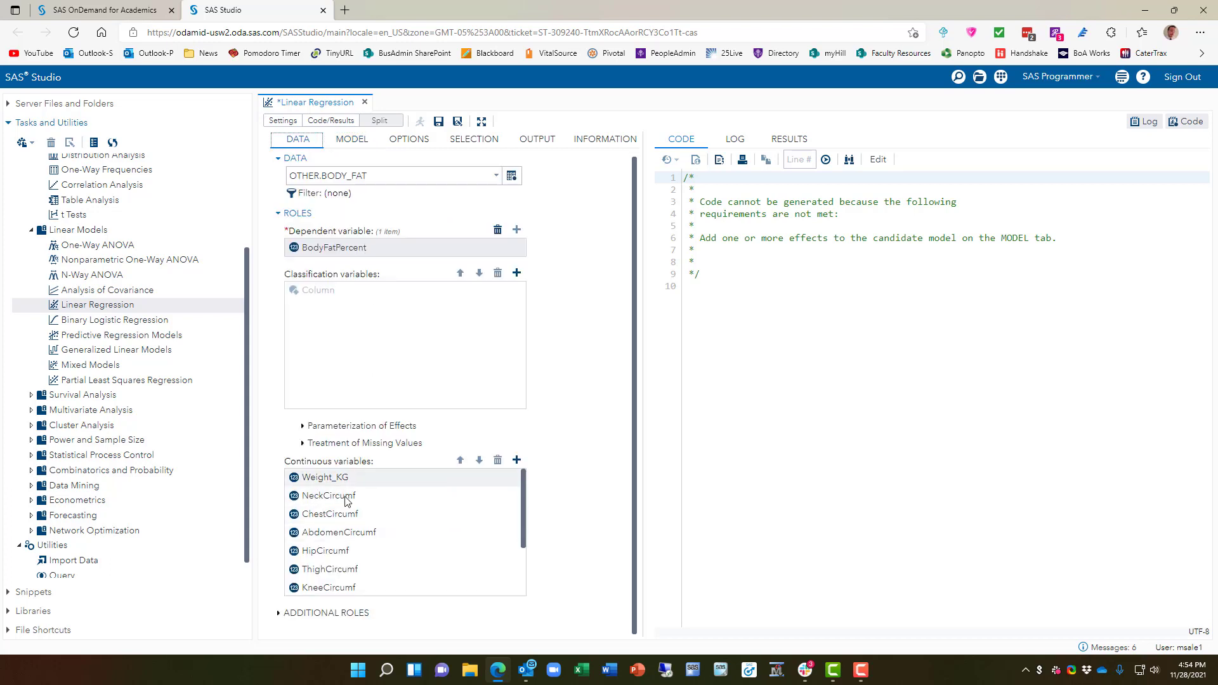
left_click(352, 141)
left_click(509, 197)
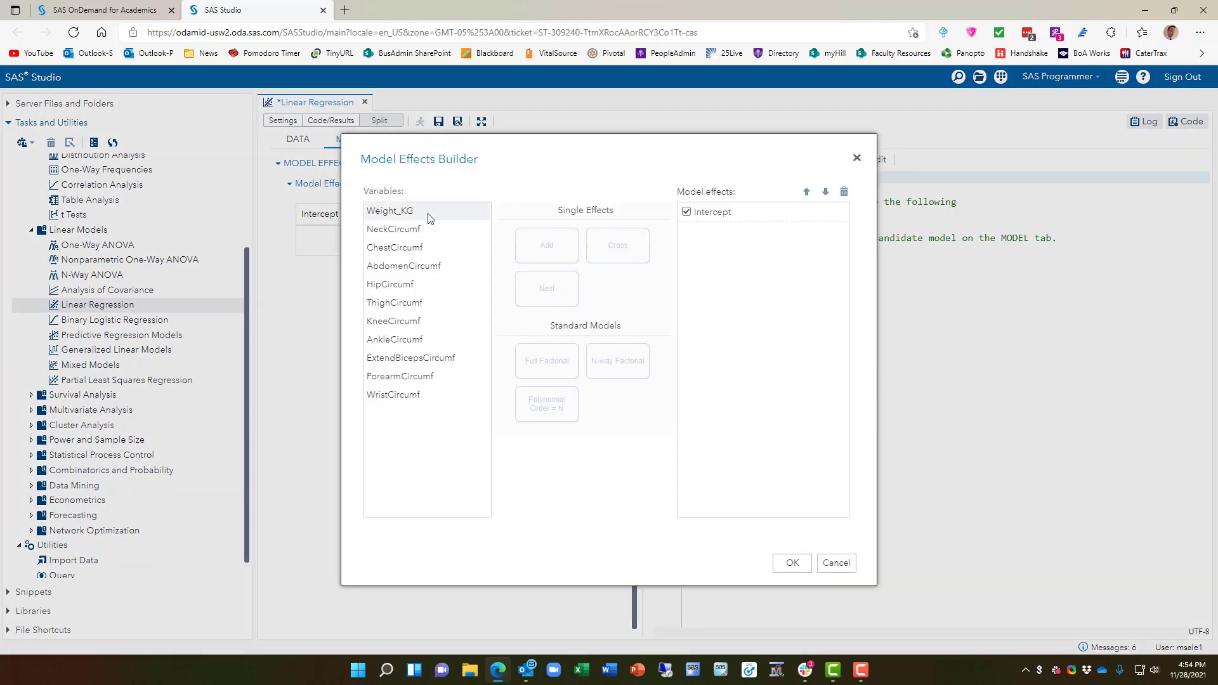
left_click(384, 395, "shift")
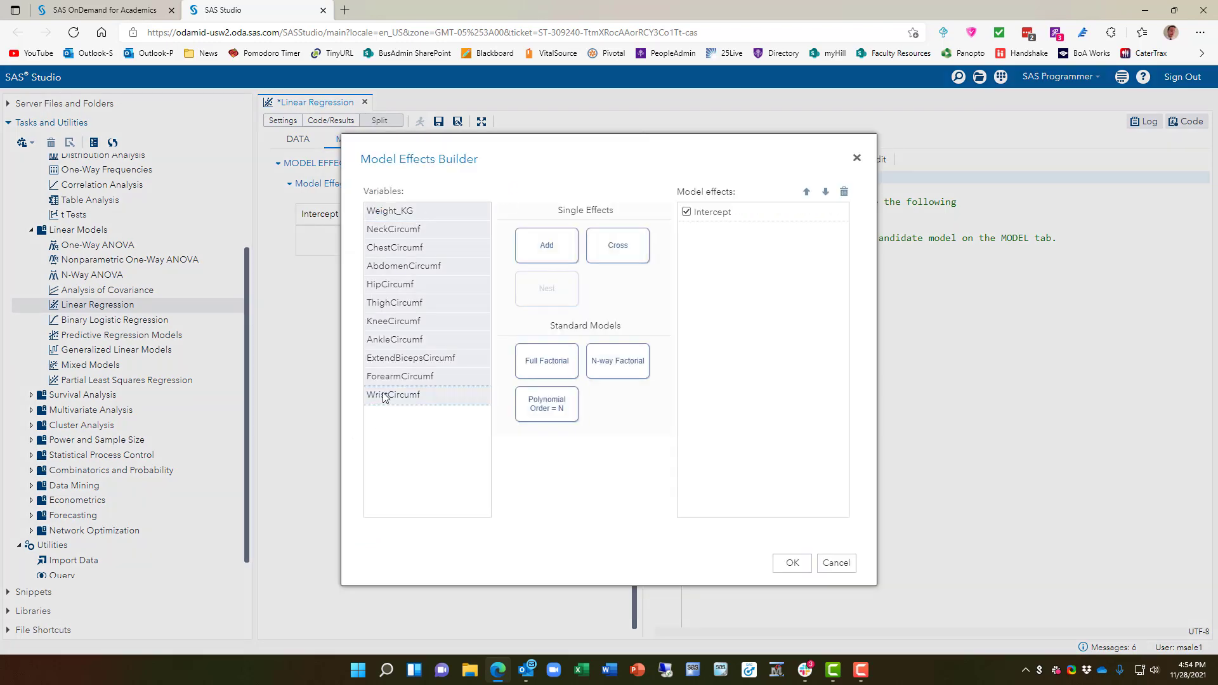
left_click(555, 246)
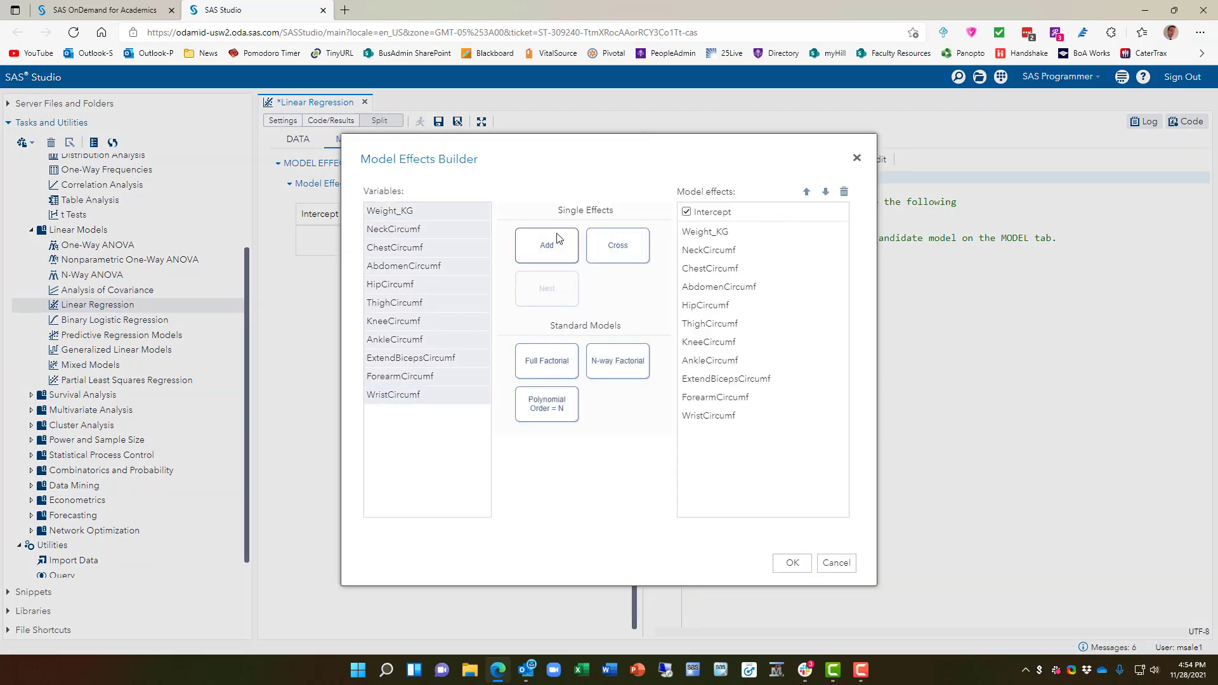
left_click(792, 567)
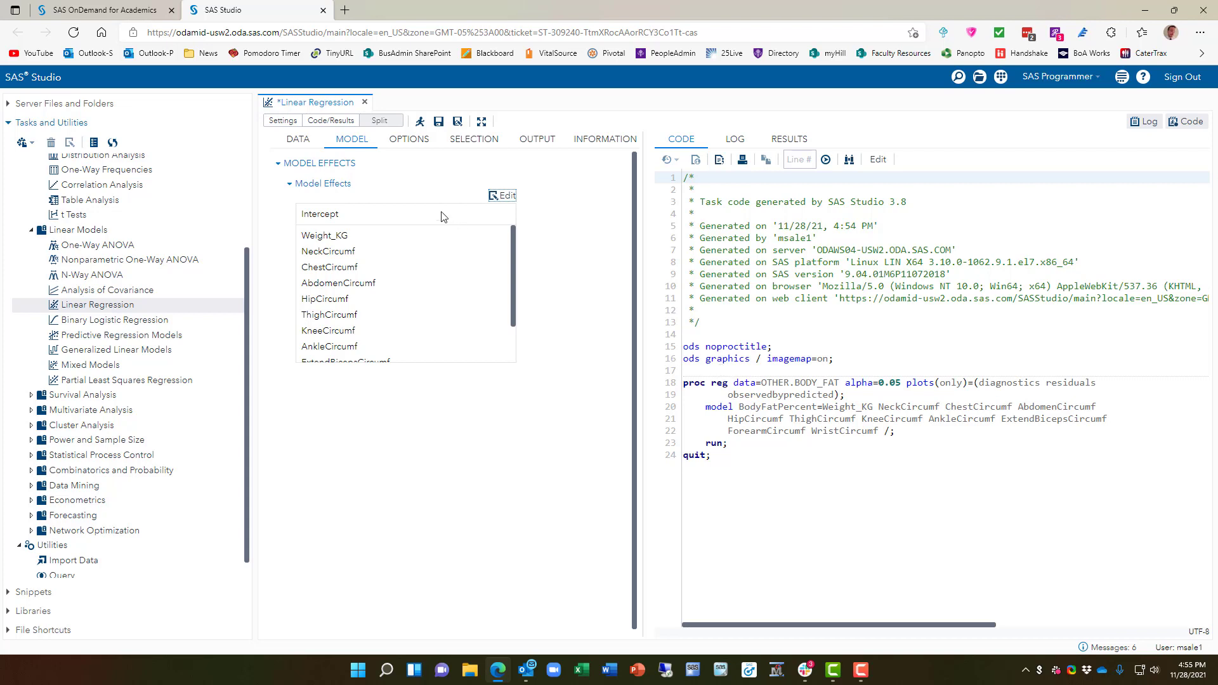
- Set model selection to backward elimination, using significance level both for adding/removing effects and for stopping
left_click(408, 142)
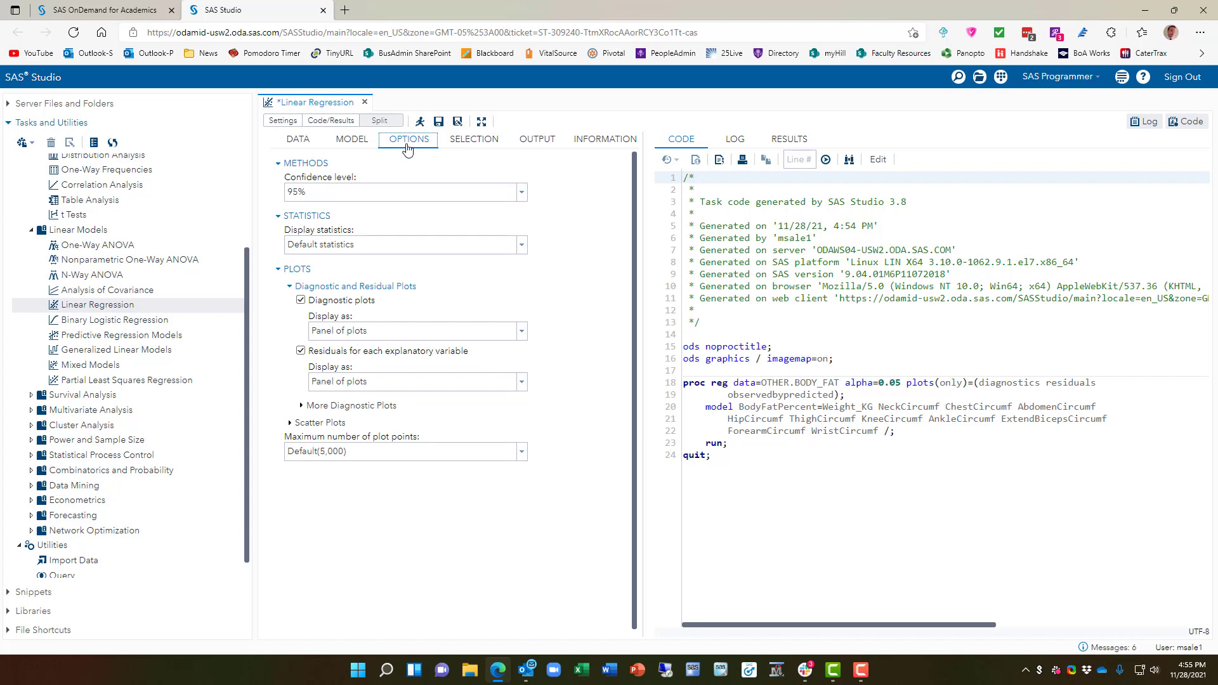
left_click(494, 140)
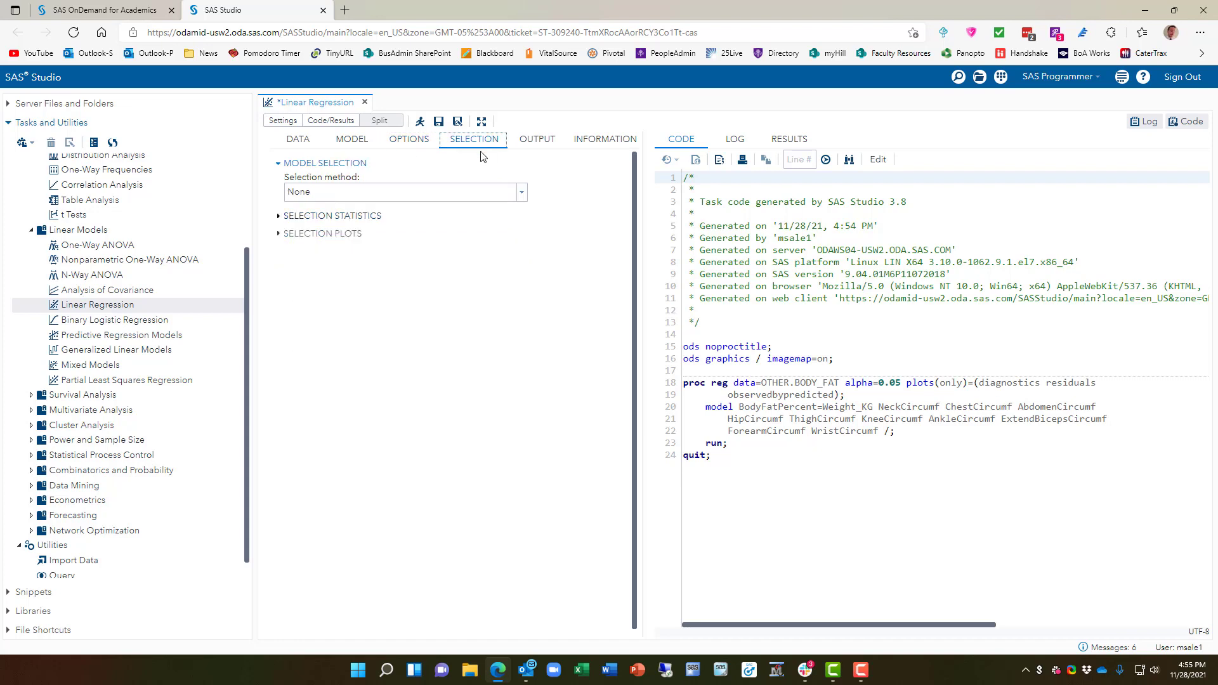
left_click(413, 194)
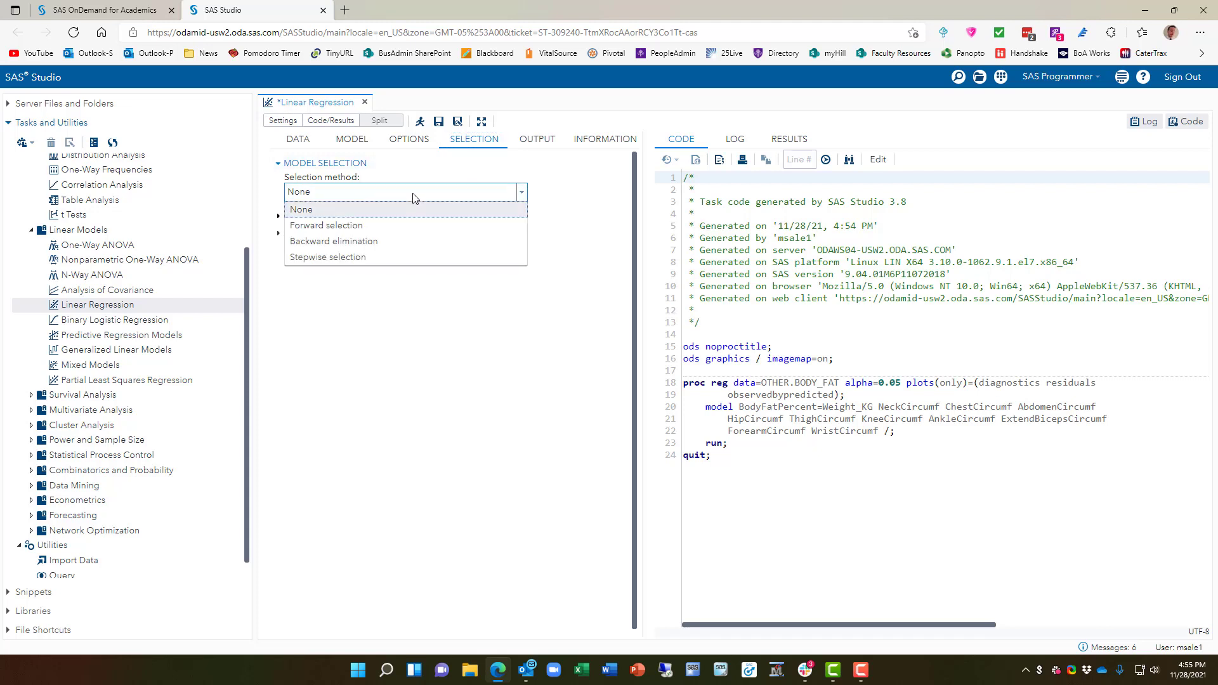
left_click(378, 244)
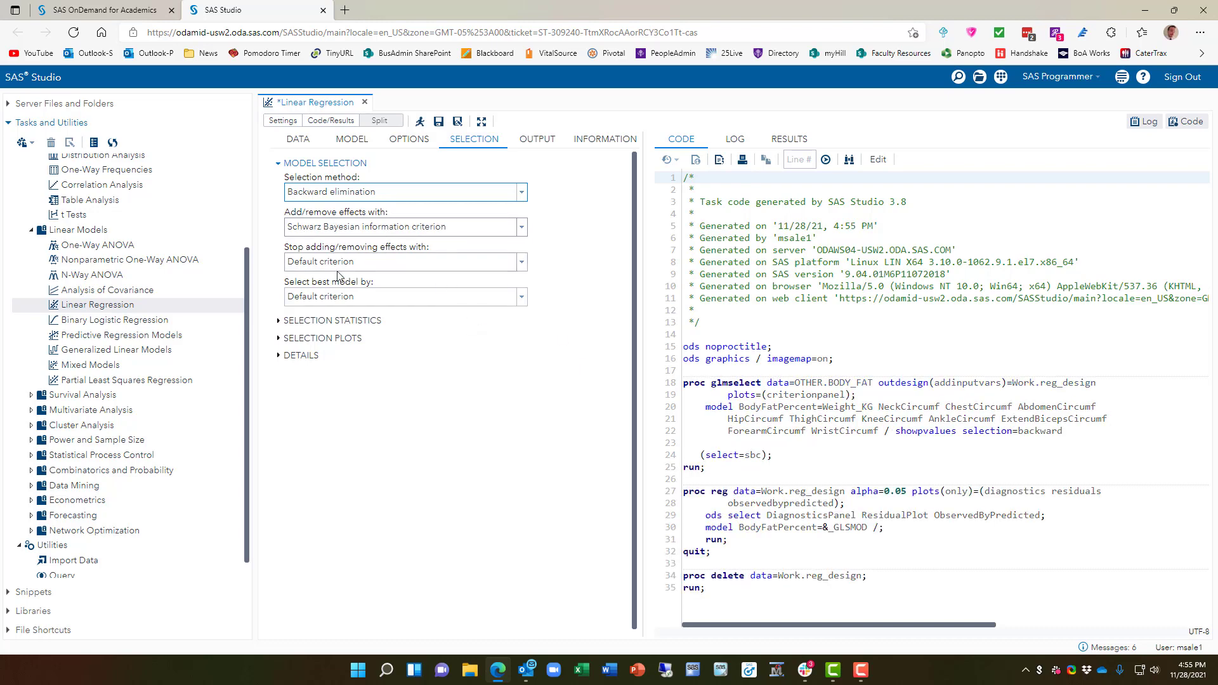
left_click(394, 227)
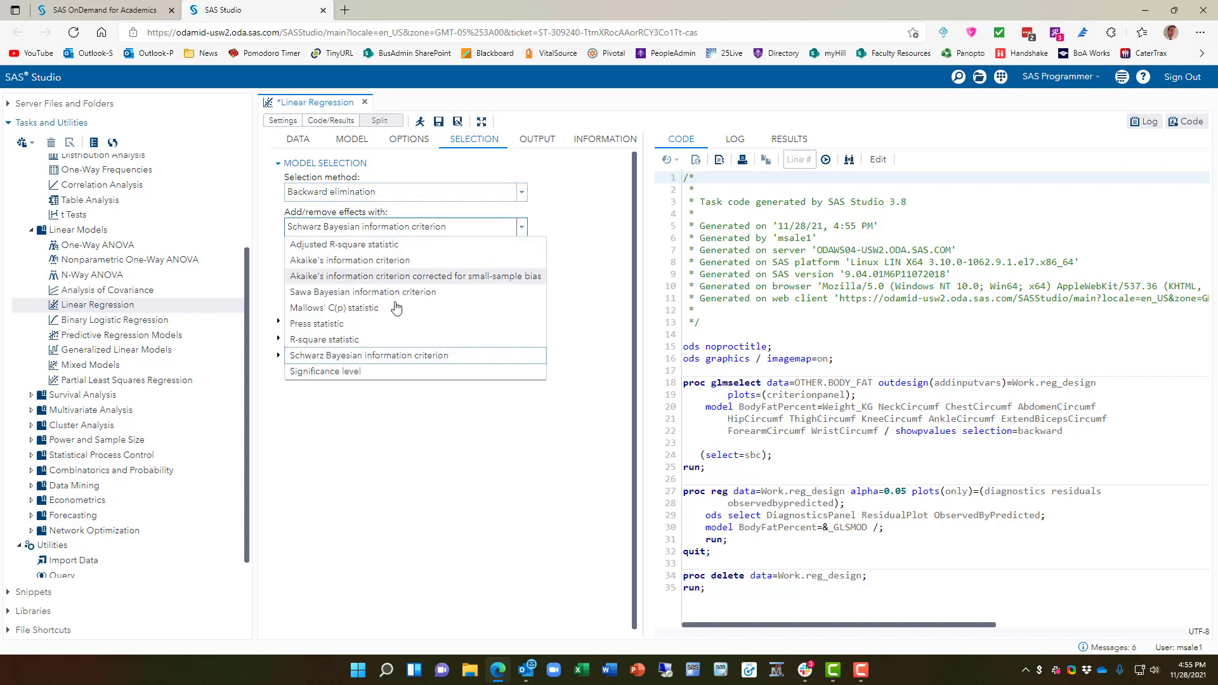
left_click(325, 372)
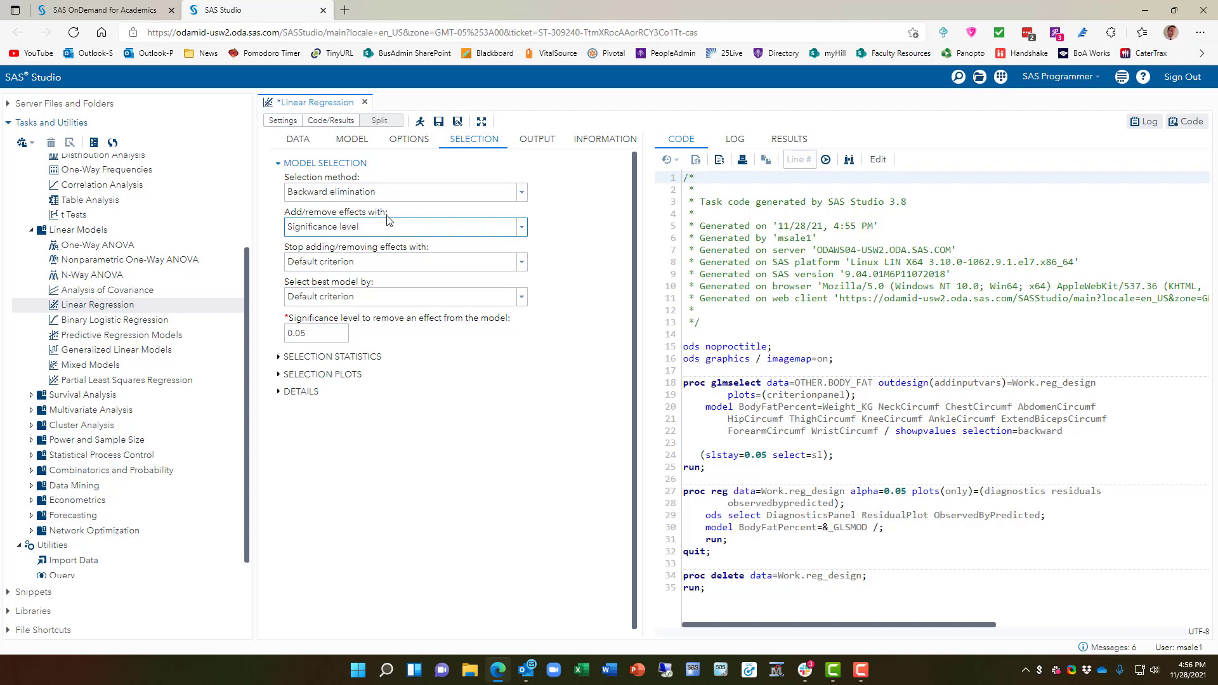
left_click(450, 269)
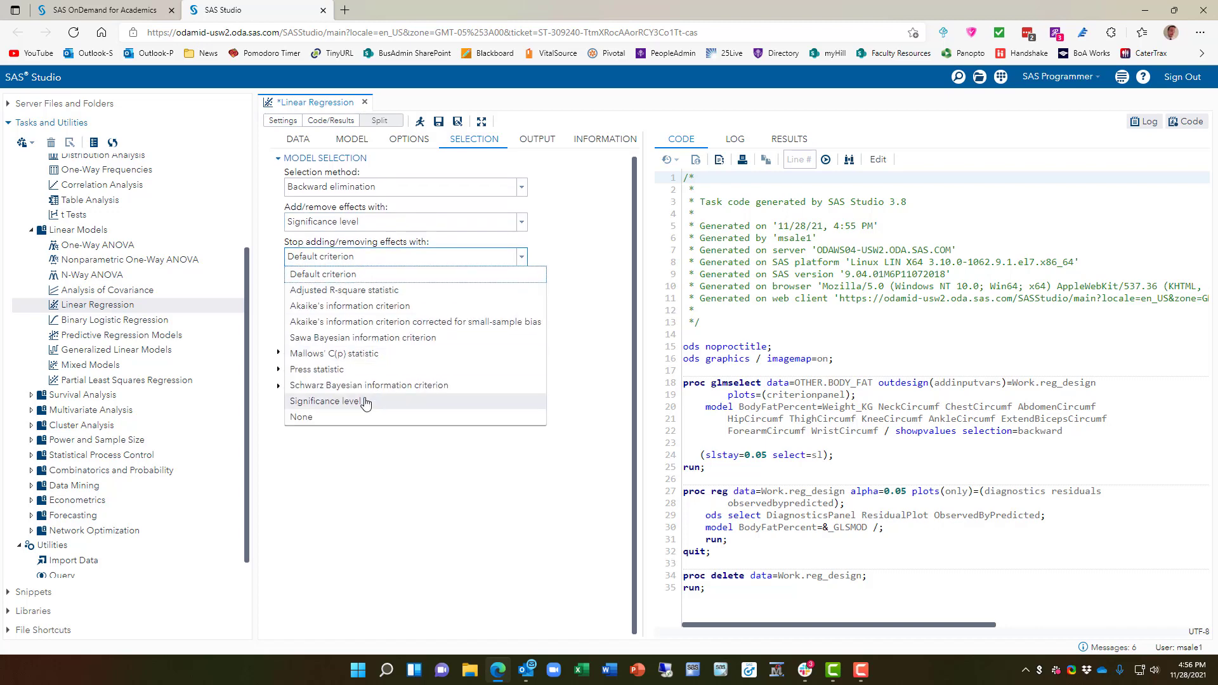
left_click(346, 402)
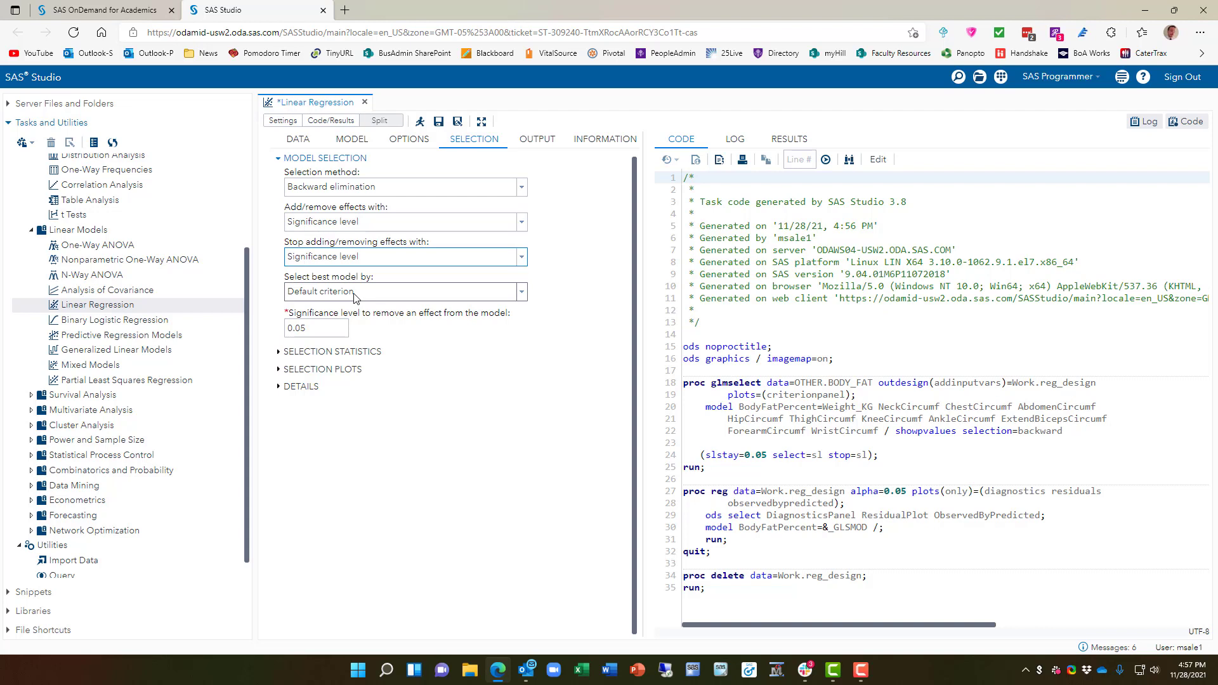
- Review the selection statistics and selection plots settings, and set the selection process details to Details for each step
left_click(280, 353)
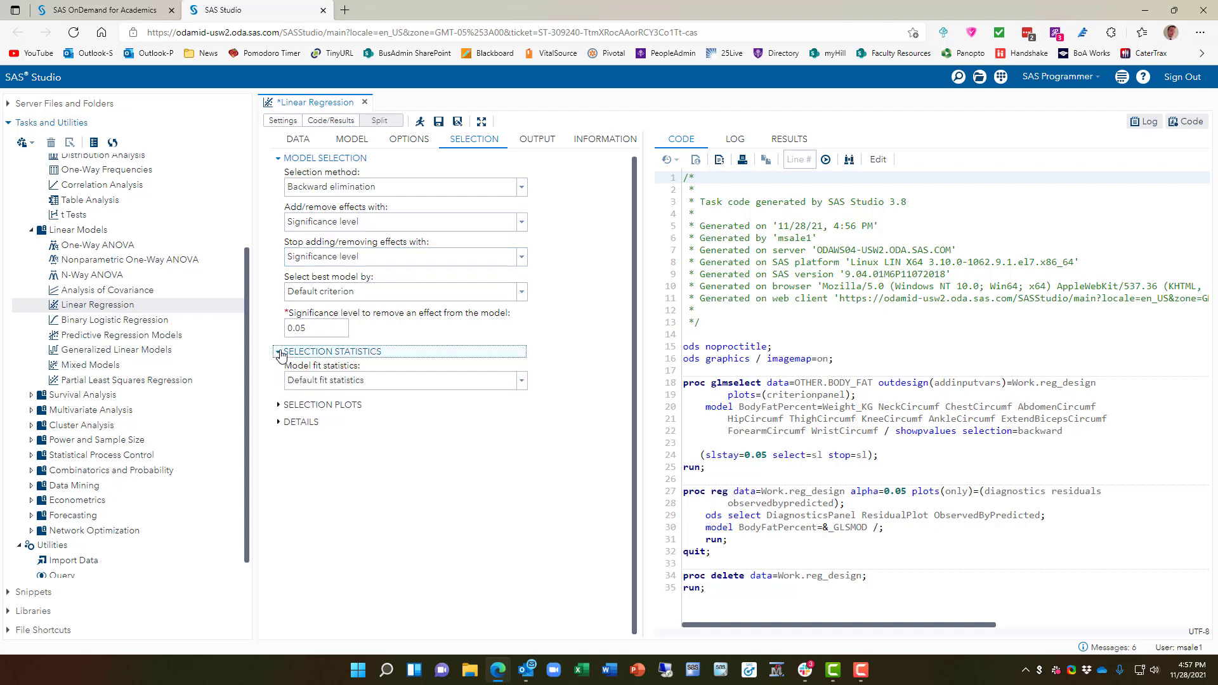
left_click(281, 354)
left_click(280, 370)
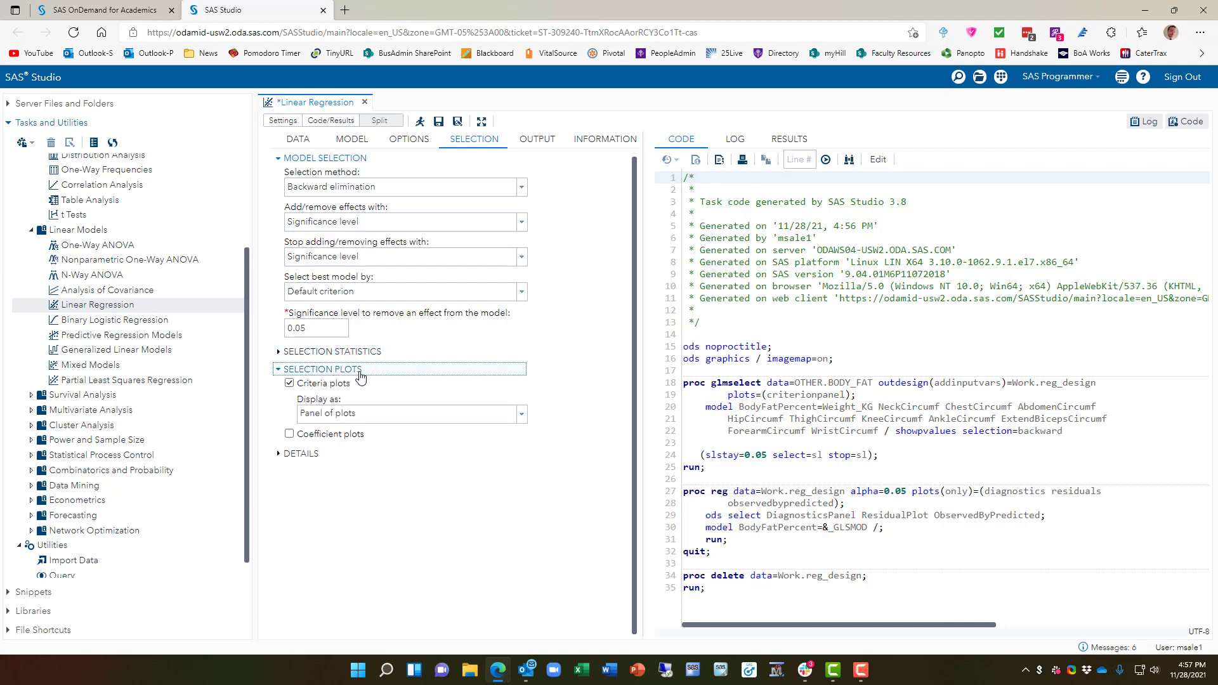
left_click(279, 454)
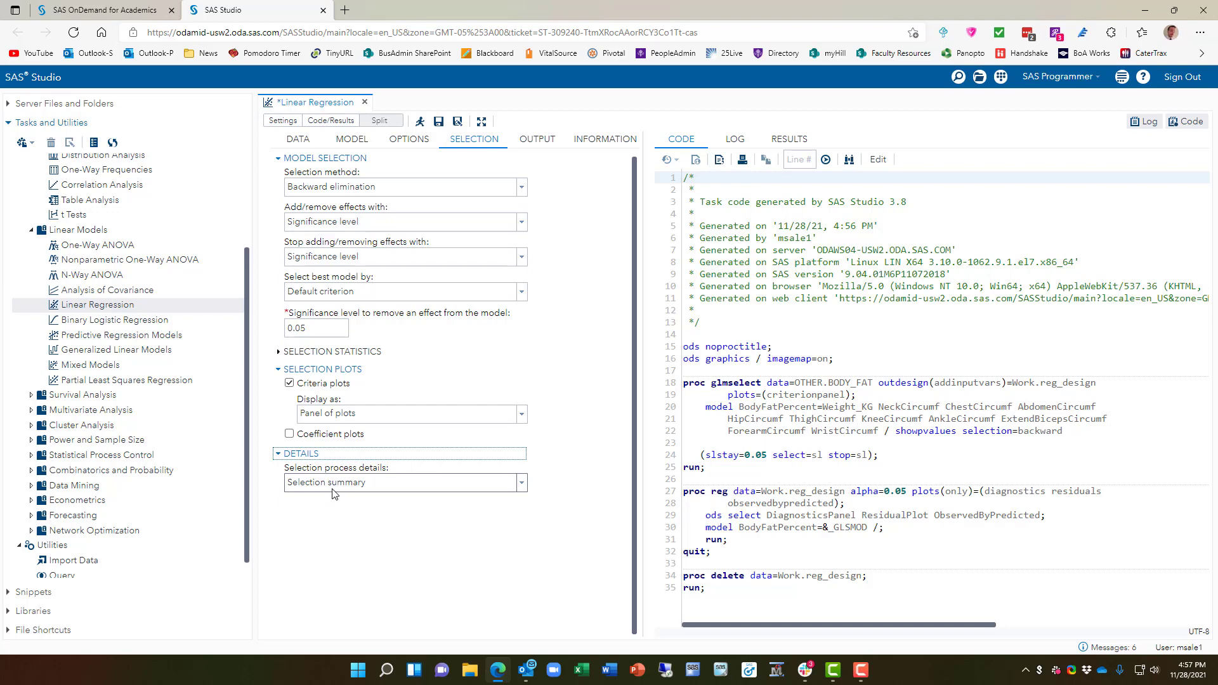
left_click(356, 489)
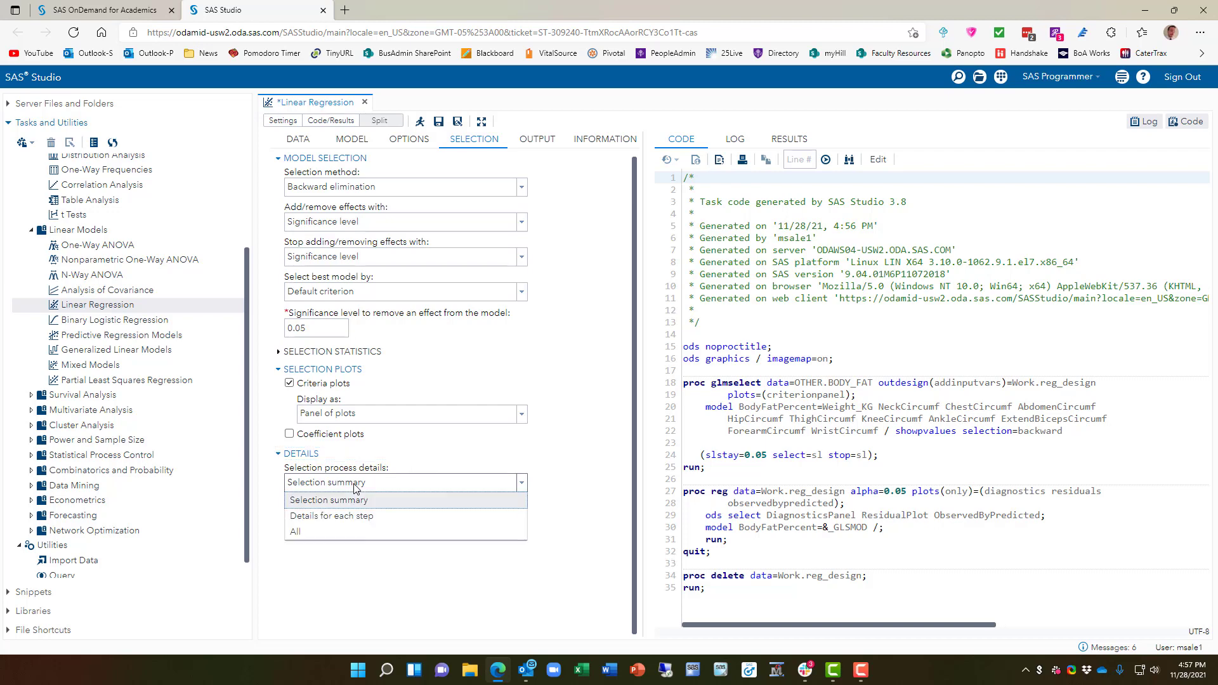
left_click(346, 517)
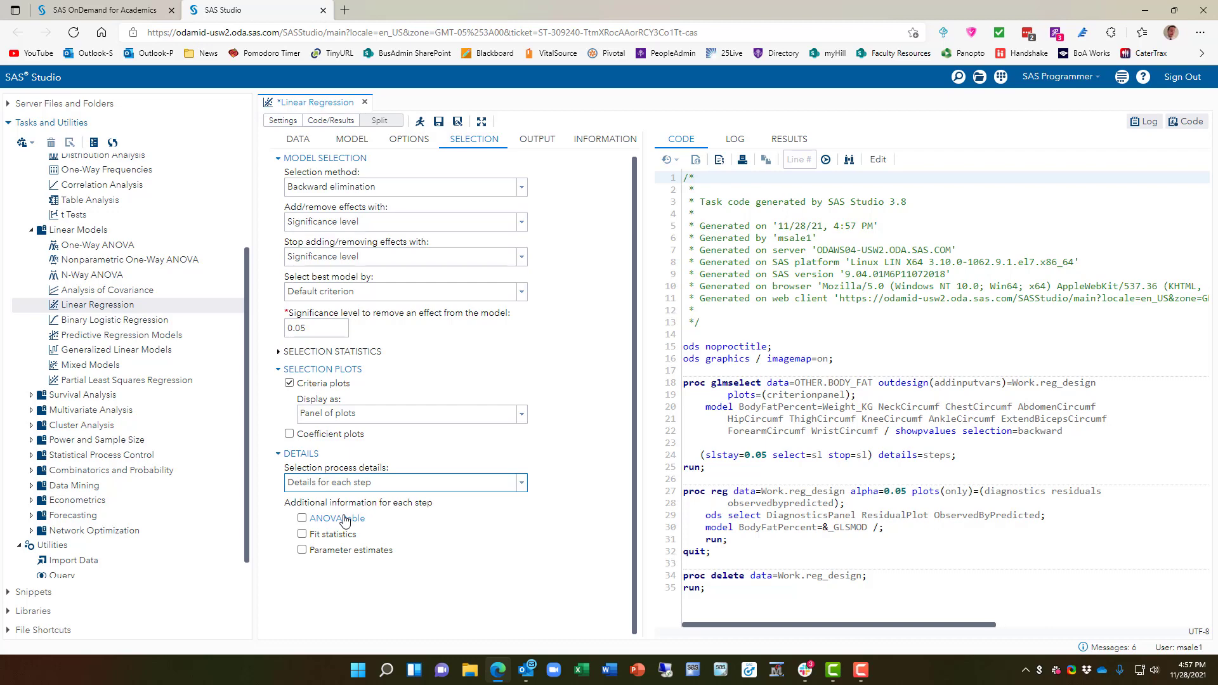
left_click(368, 485)
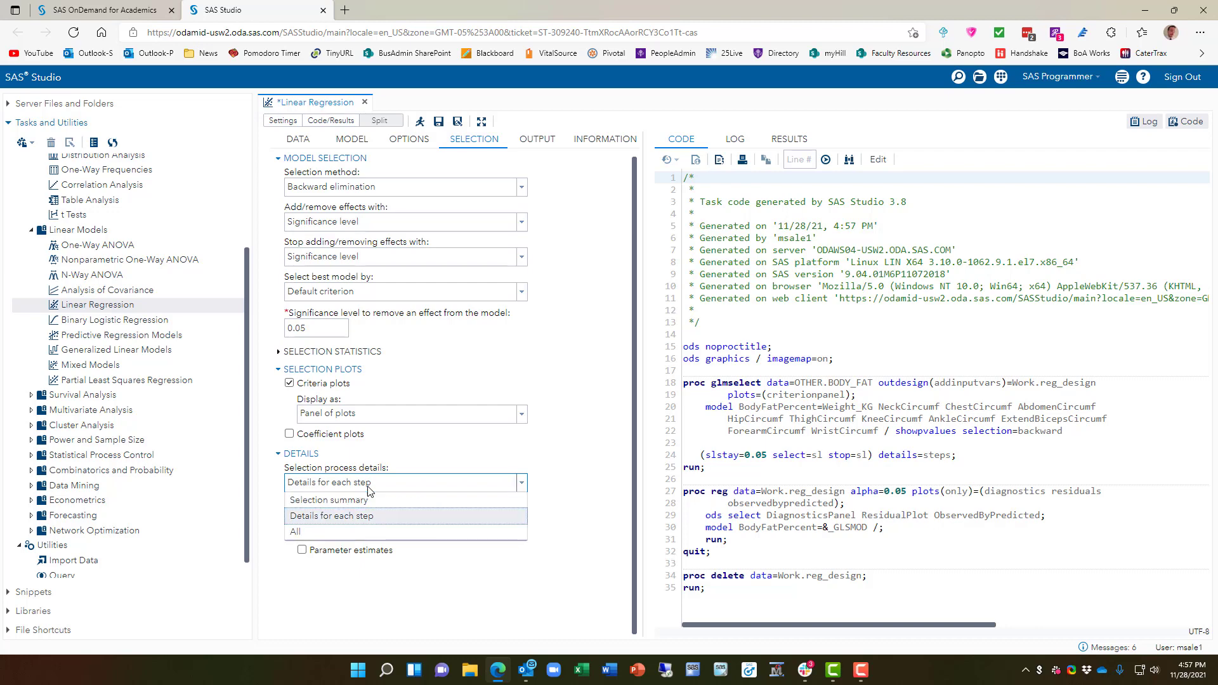
left_click(368, 486)
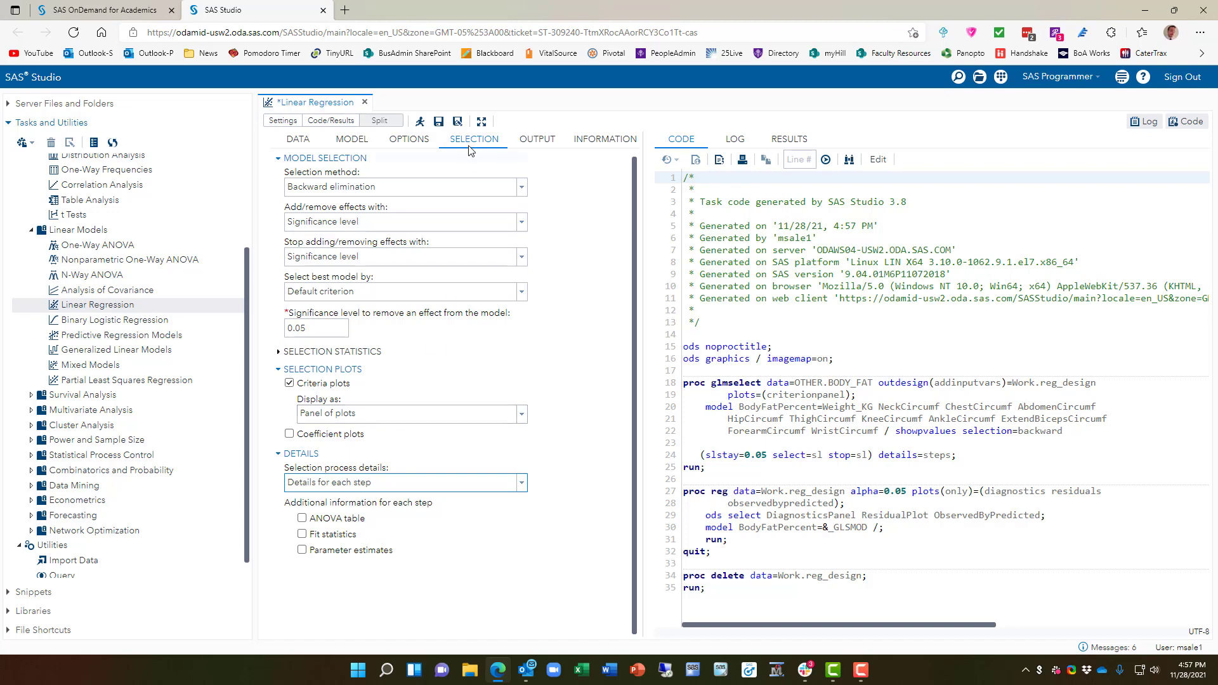
- Run the linear regression, then maximize the task view and widen the results area
left_click(523, 141)
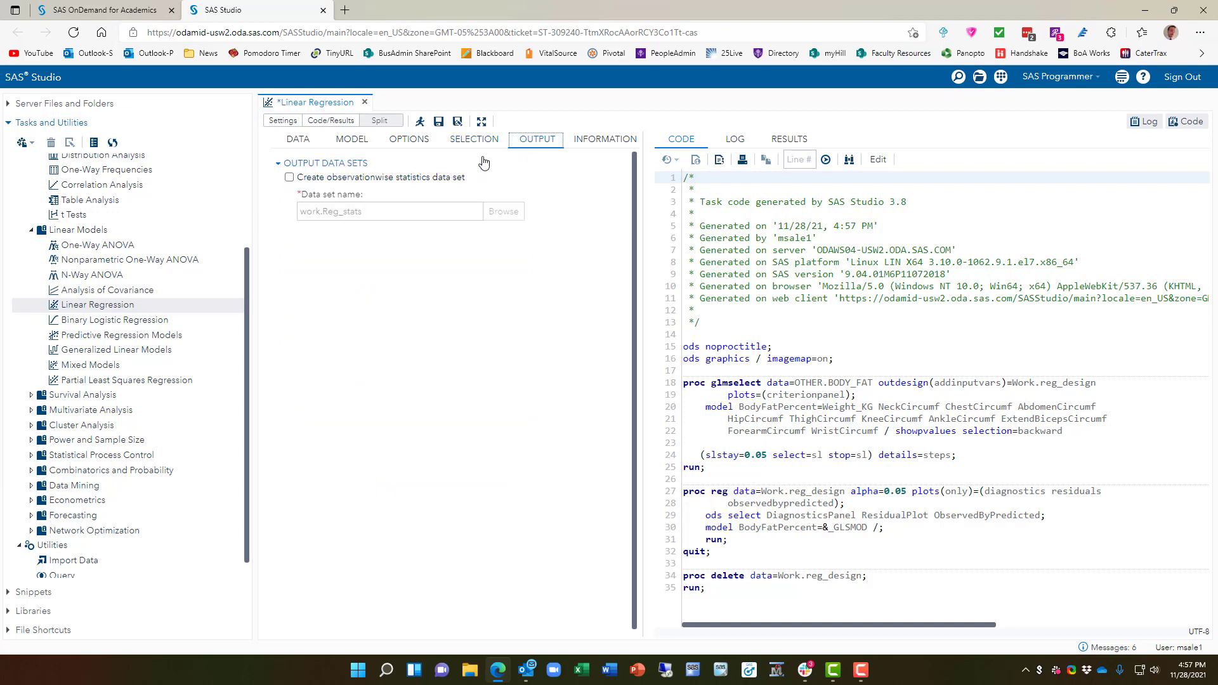
left_click(589, 145)
left_click(316, 143)
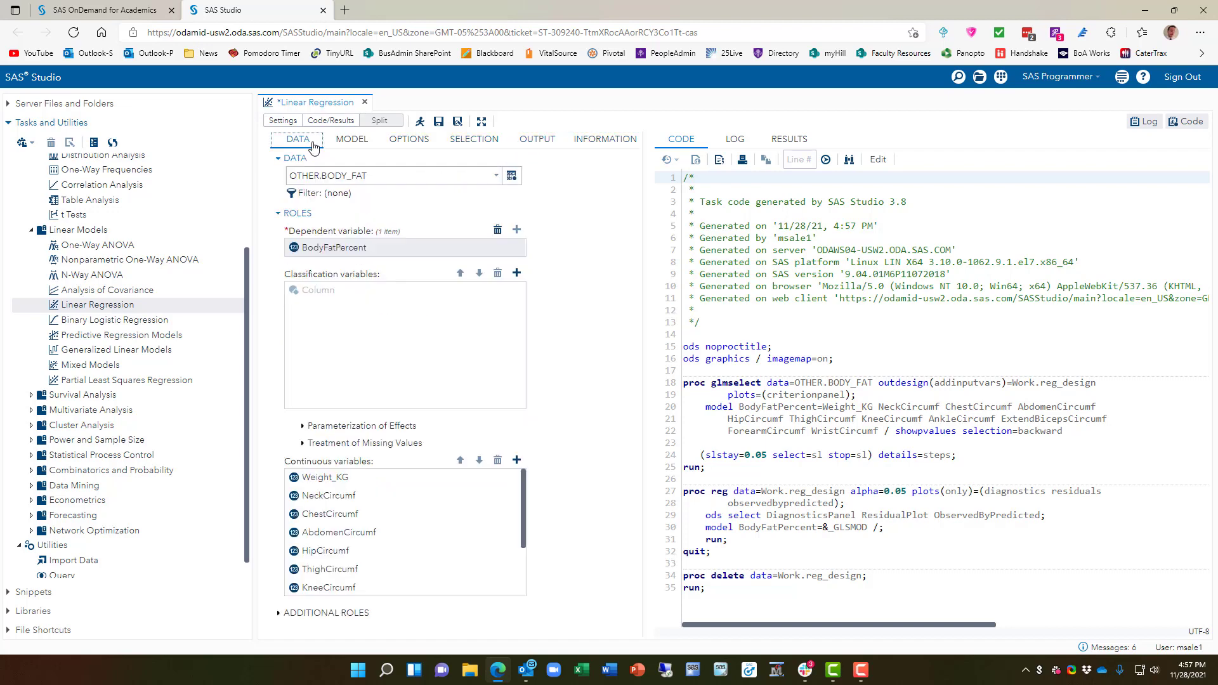
left_click(419, 121)
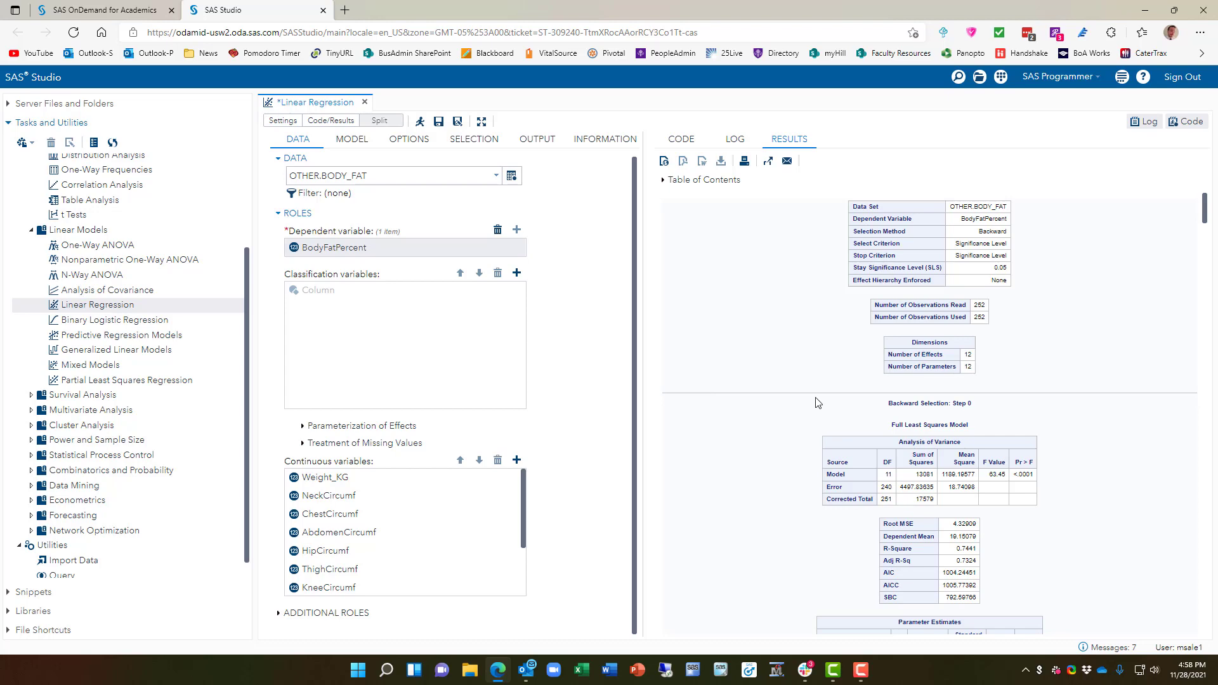
left_click(482, 122)
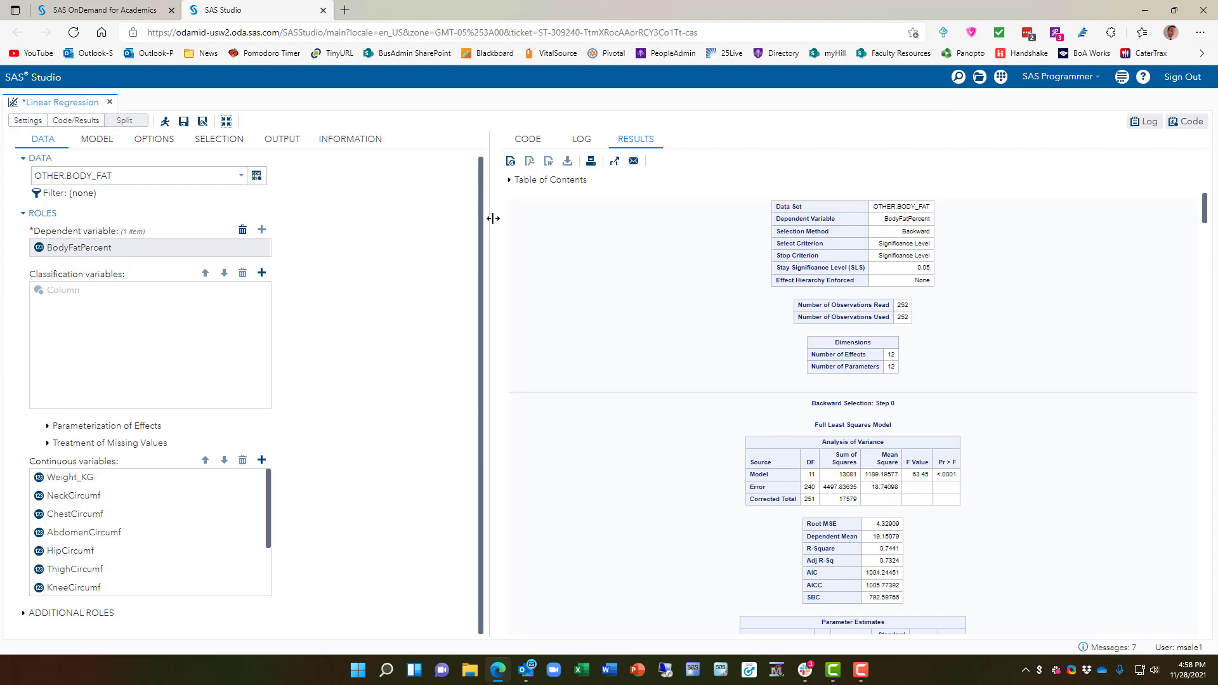
left_click_drag(493, 218, 284, 228)
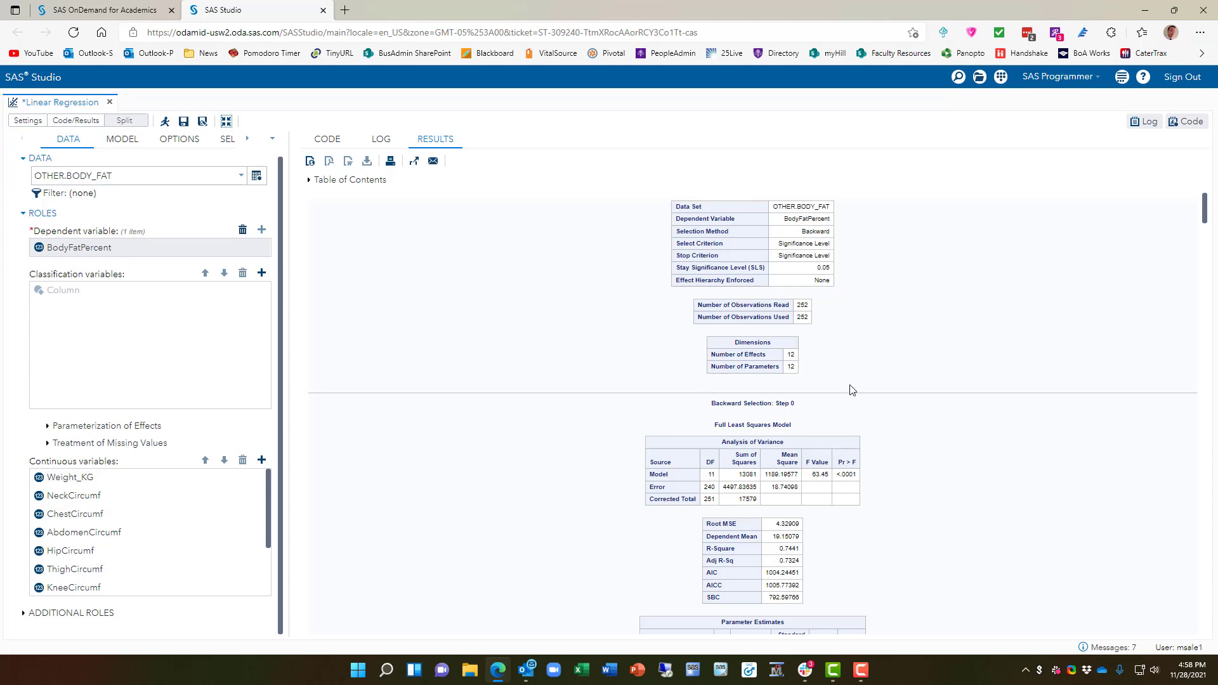
- Examine the fit statistics and parameter estimate p-values of backward selection steps 0 and 1 to compare which effect is removed
scroll(852, 394, "down", 1)
scroll(852, 394, "down", 5)
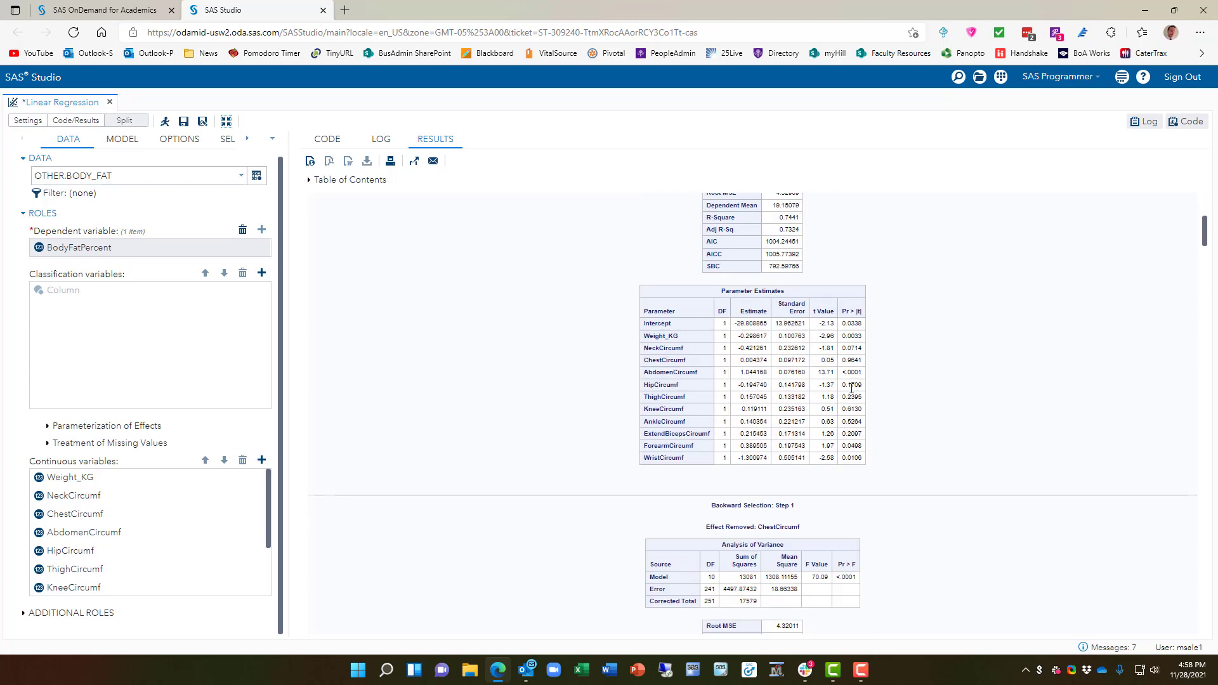
scroll(851, 395, "up", 5)
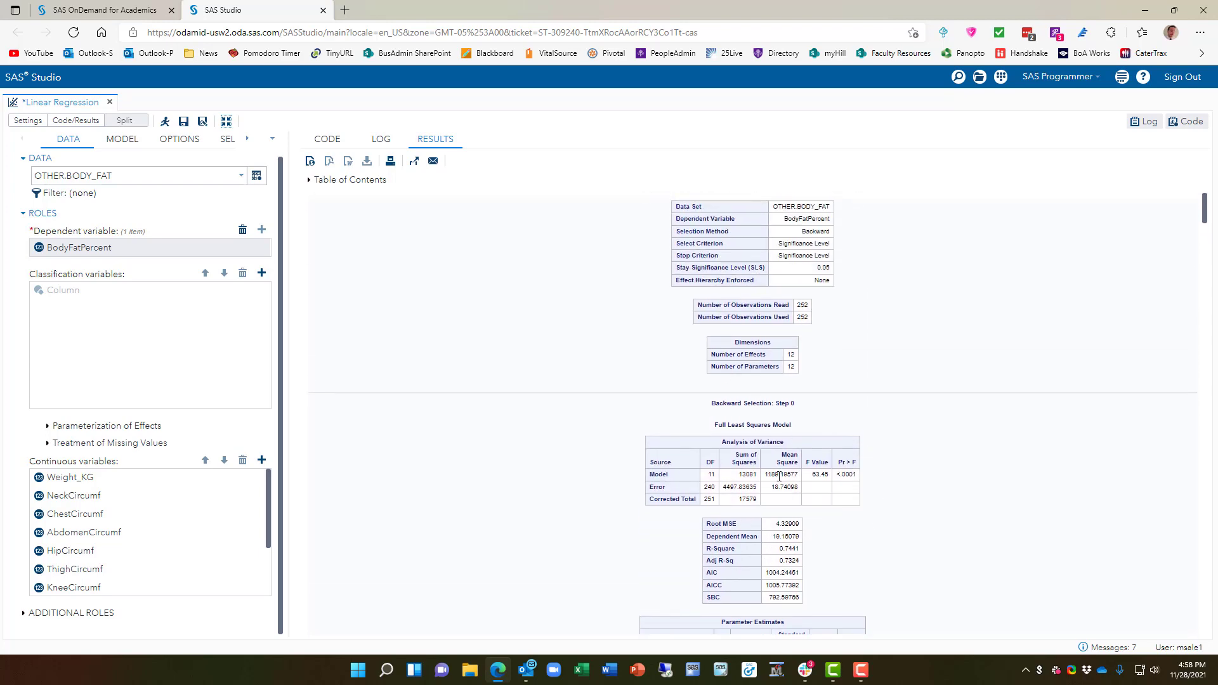
scroll(787, 477, "down", 3)
scroll(787, 477, "down", 1)
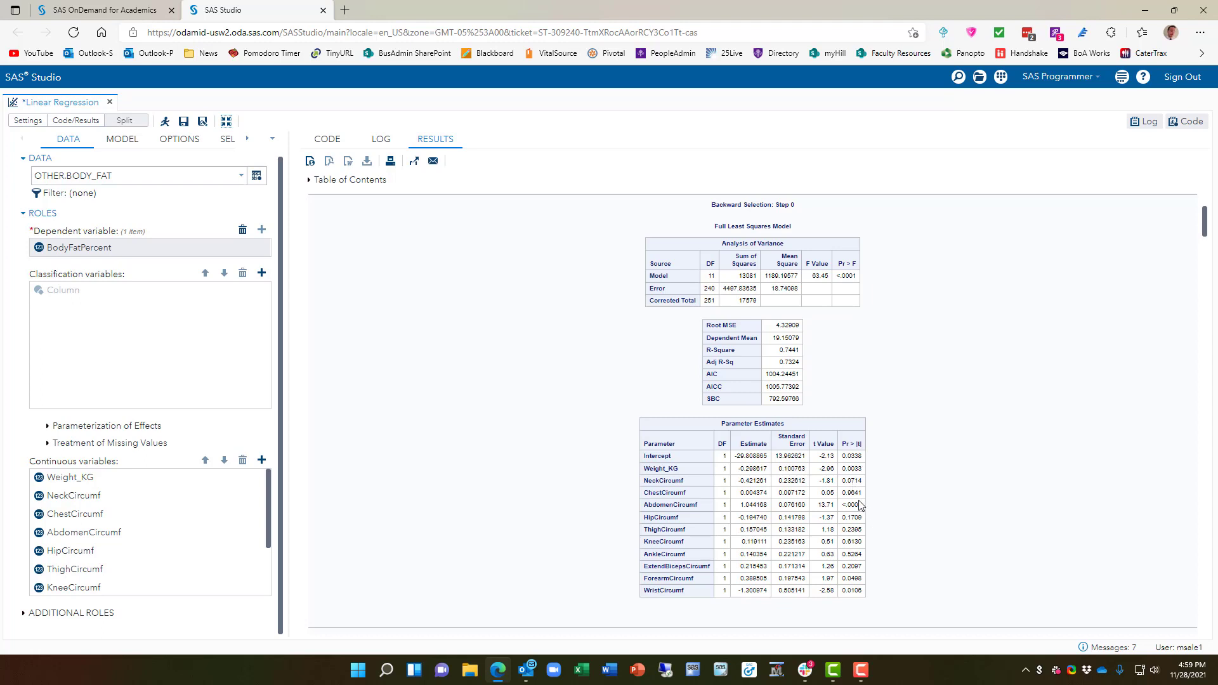
scroll(895, 506, "down", 1)
scroll(894, 506, "down", 8)
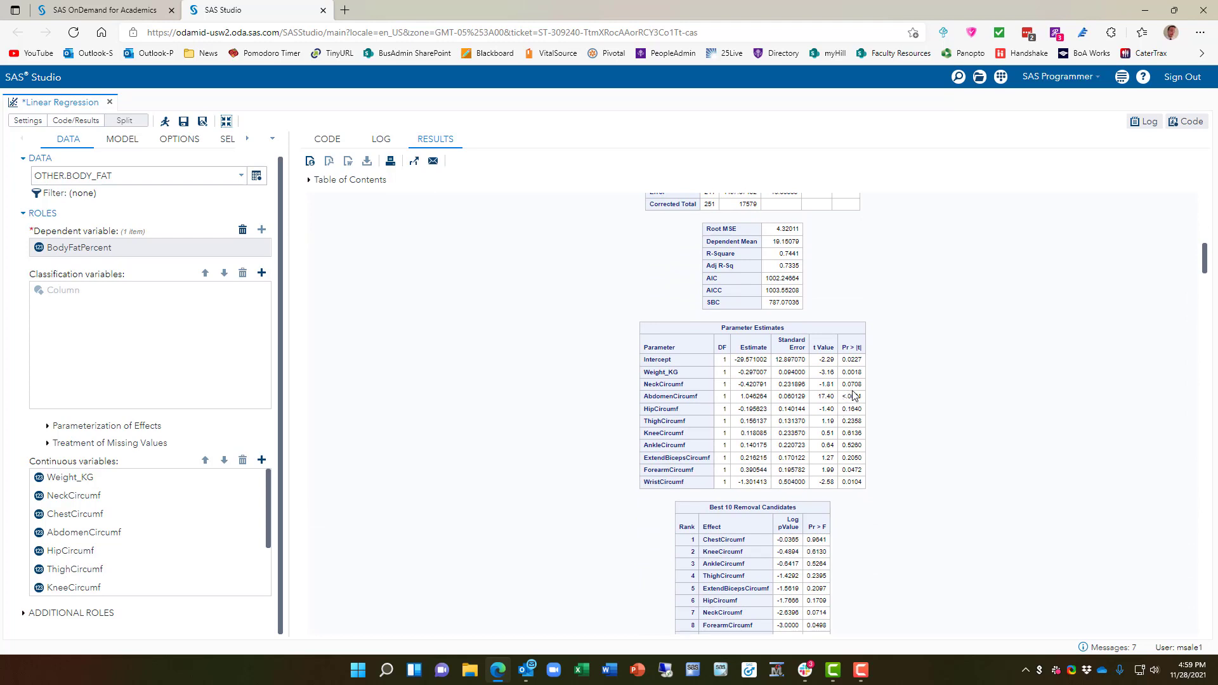
scroll(854, 393, "up", 1)
scroll(865, 463, "up", 4)
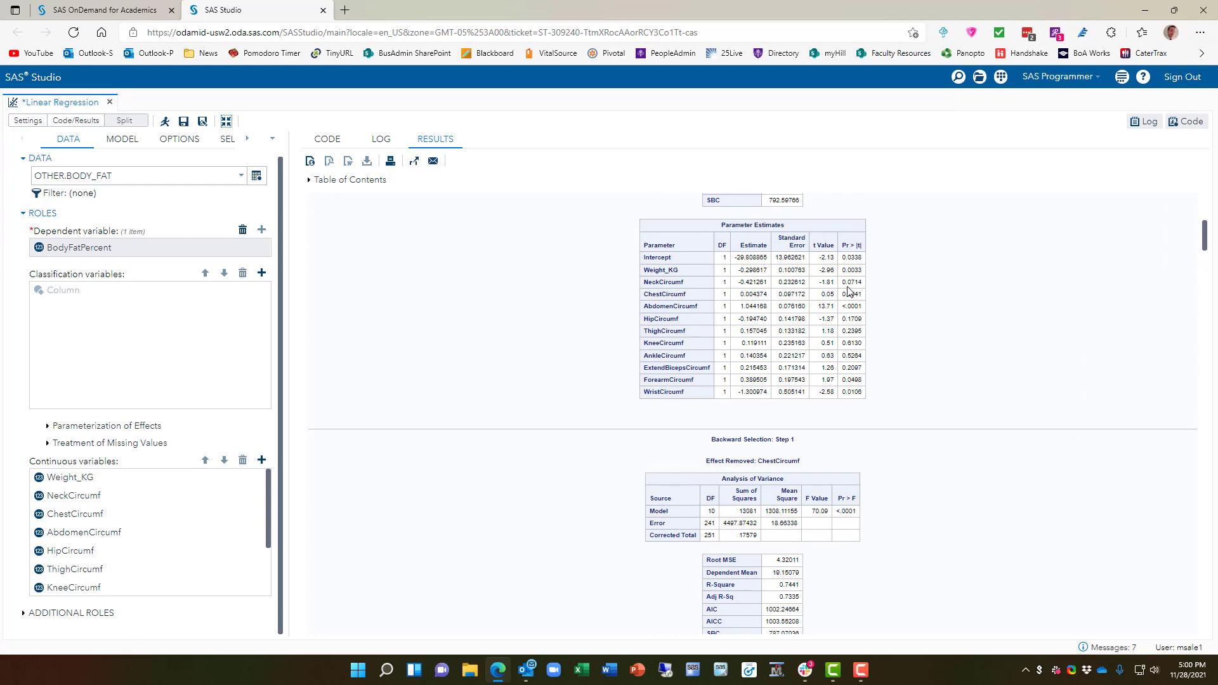
- Compare the parameter estimate p-values of backward selection step 1 with the full model's, then check the step's removal candidates
scroll(875, 413, "down", 4)
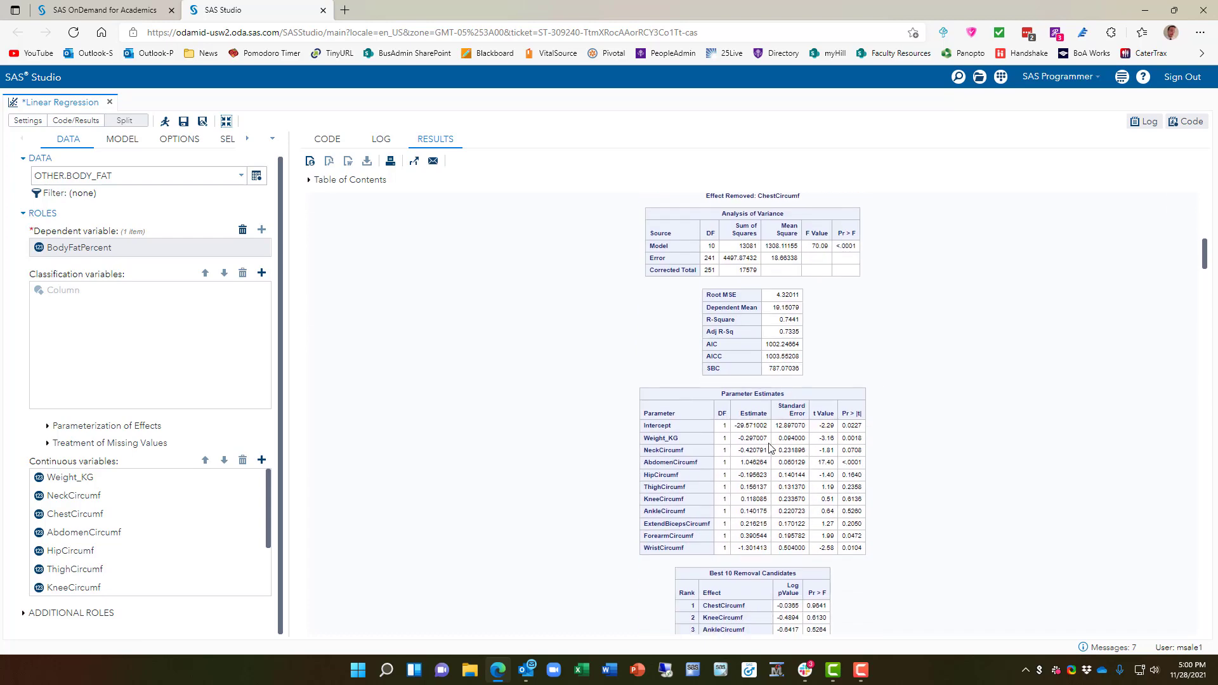
scroll(771, 447, "up", 4)
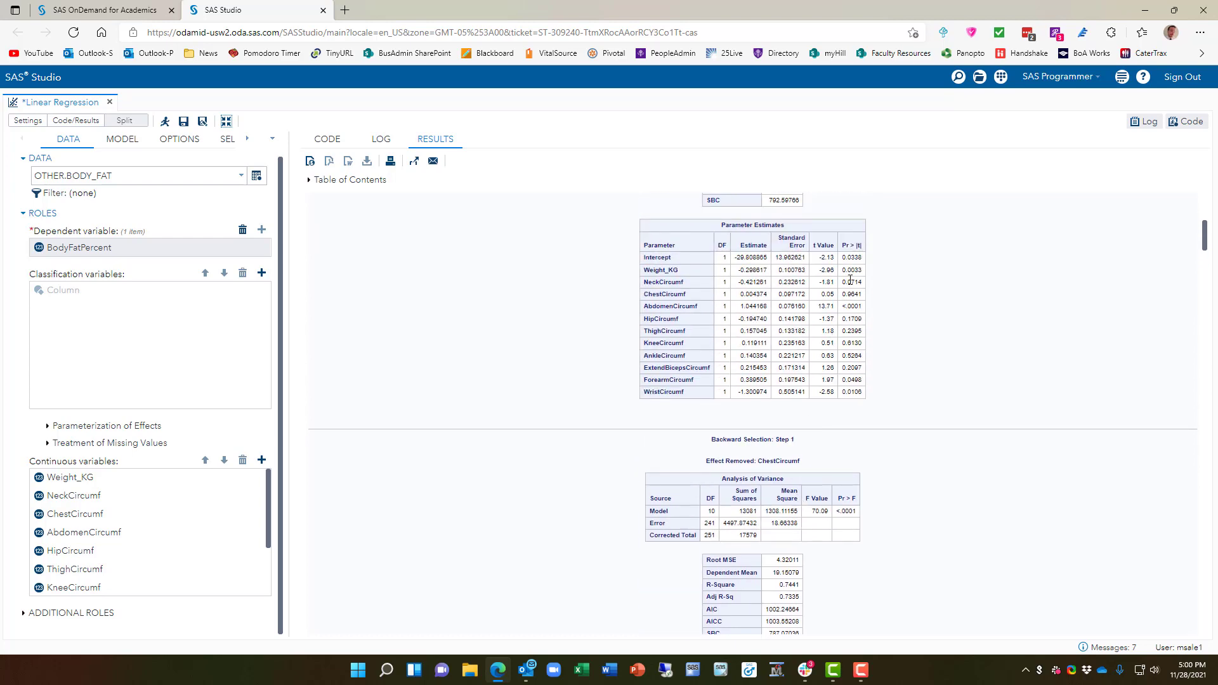
scroll(879, 315, "down", 4)
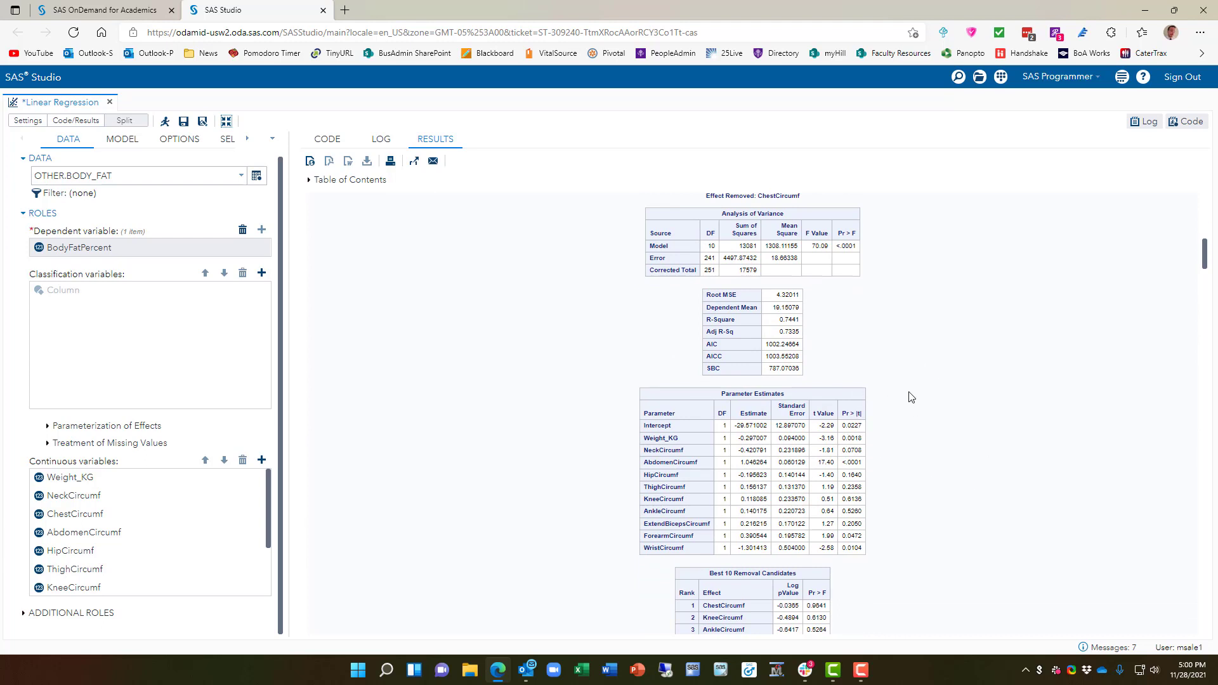
scroll(903, 416, "down", 1)
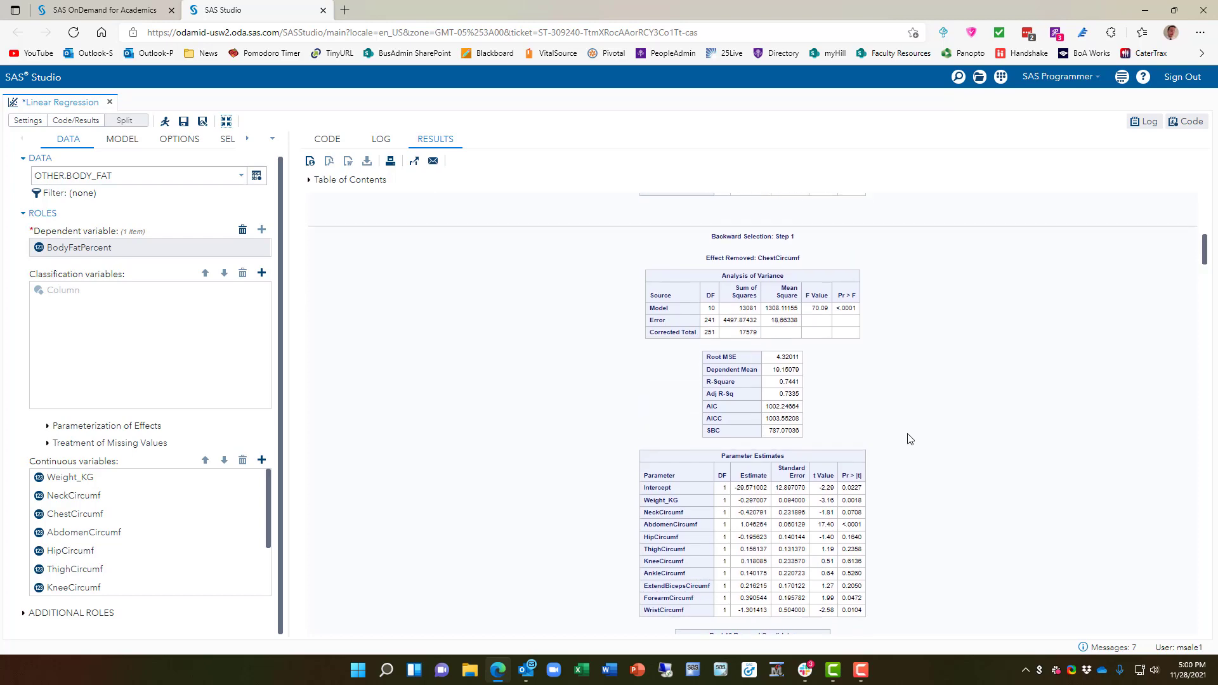
scroll(864, 371, "up", 1)
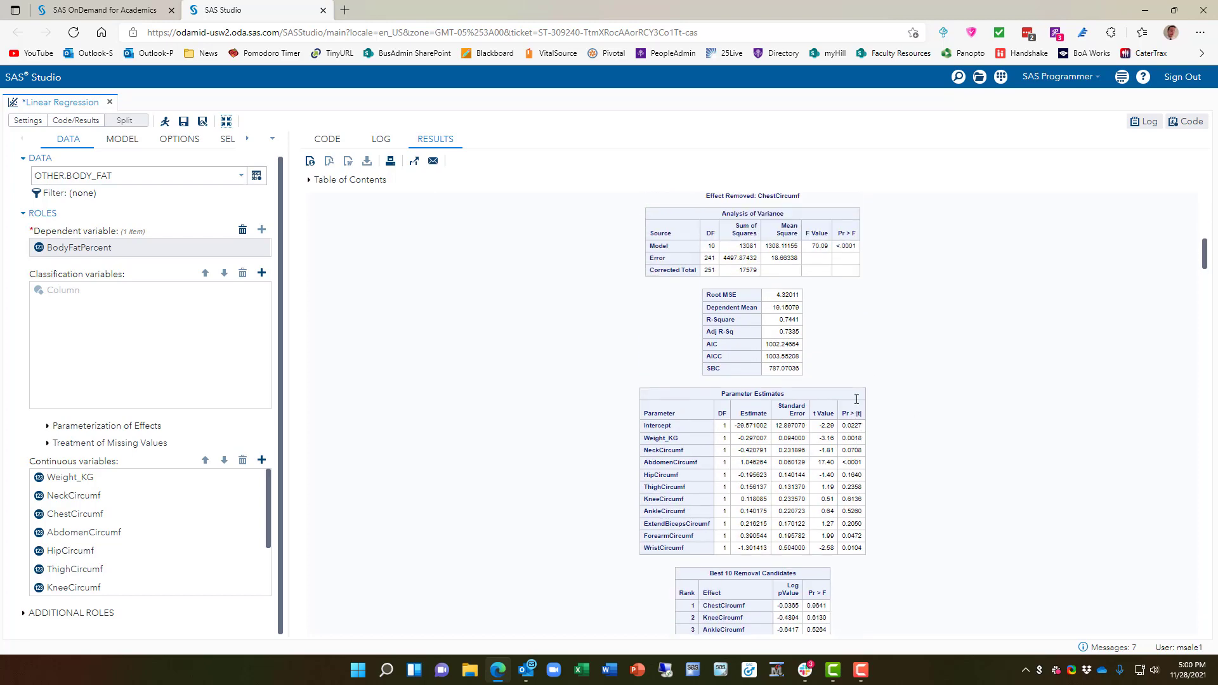
scroll(722, 328, "up", 2)
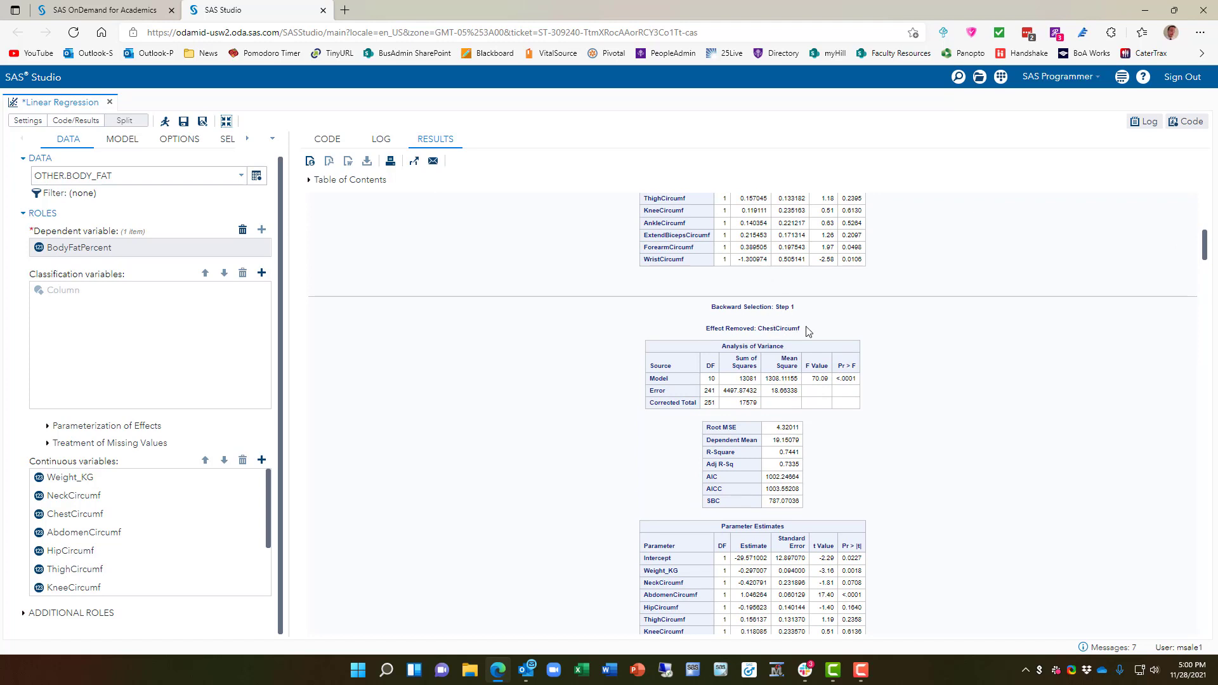
scroll(817, 331, "down", 3)
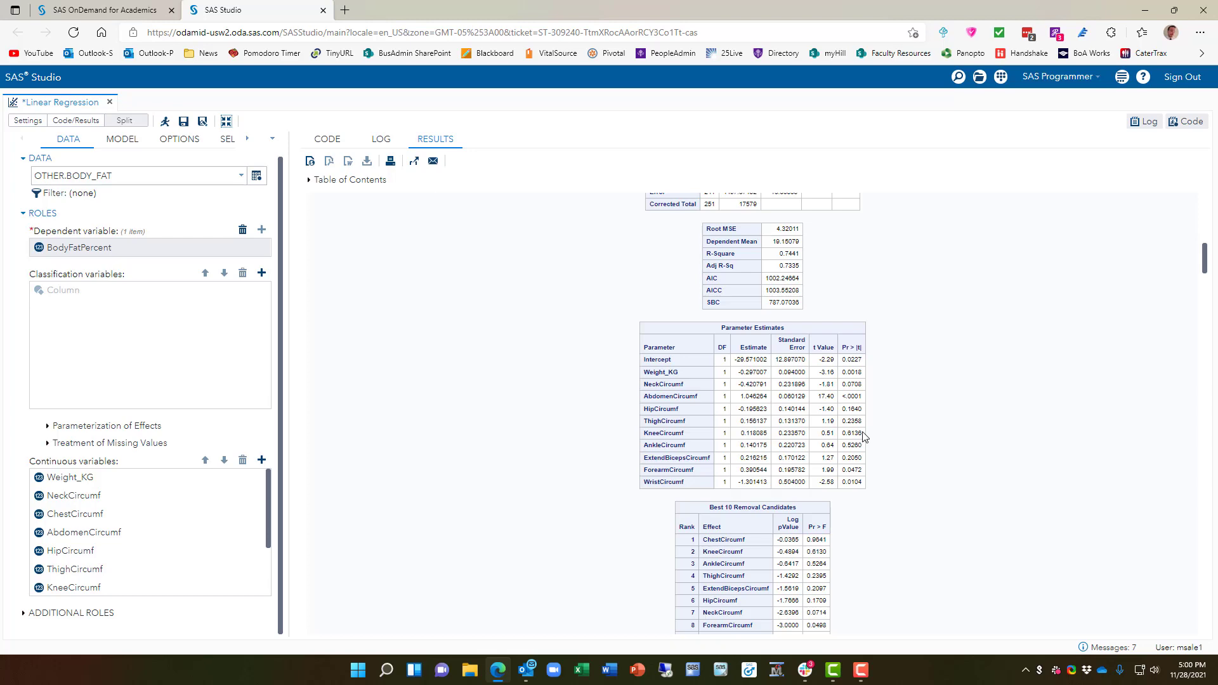
scroll(862, 436, "down", 3)
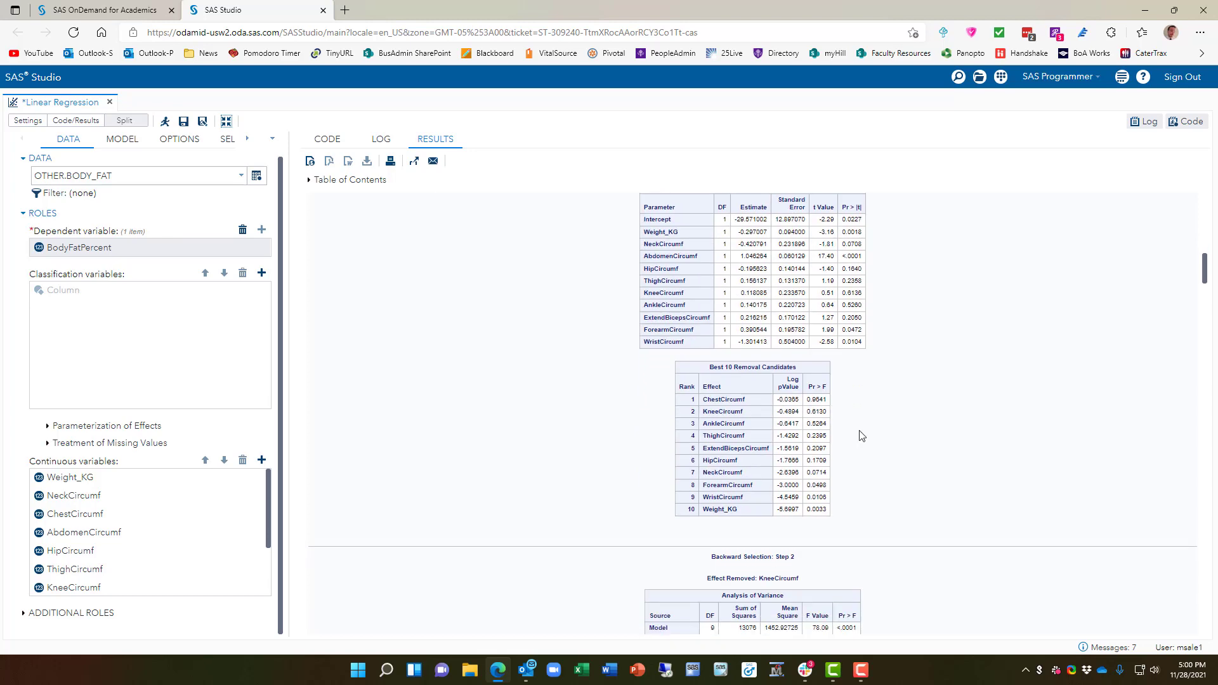
scroll(731, 520, "down", 1)
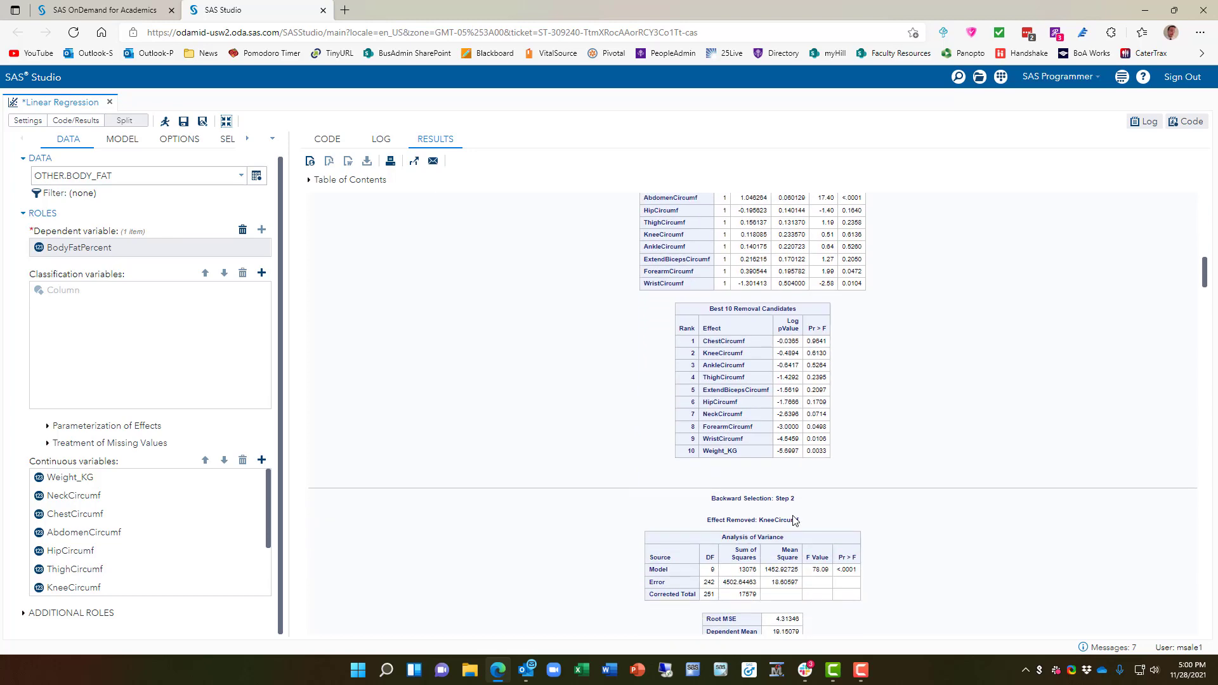
- Follow backward selection steps 2 through 7, checking the effect removed and the remaining parameter p-values at each step
scroll(795, 520, "down", 6)
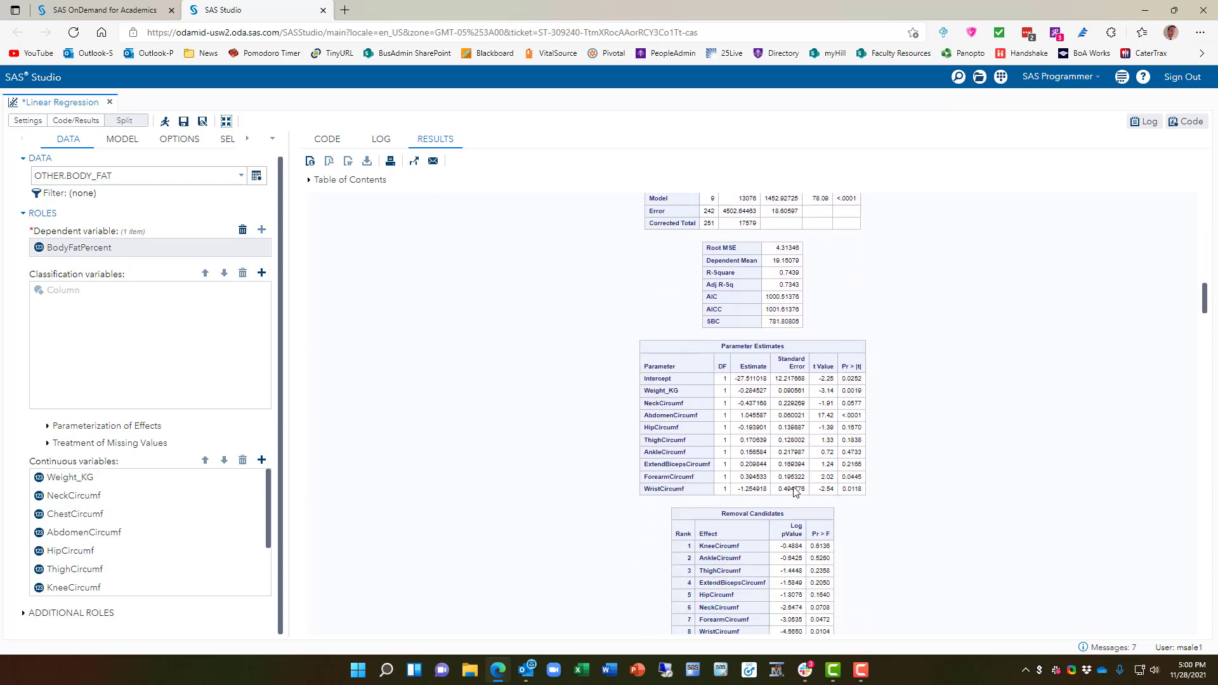
scroll(795, 492, "down", 7)
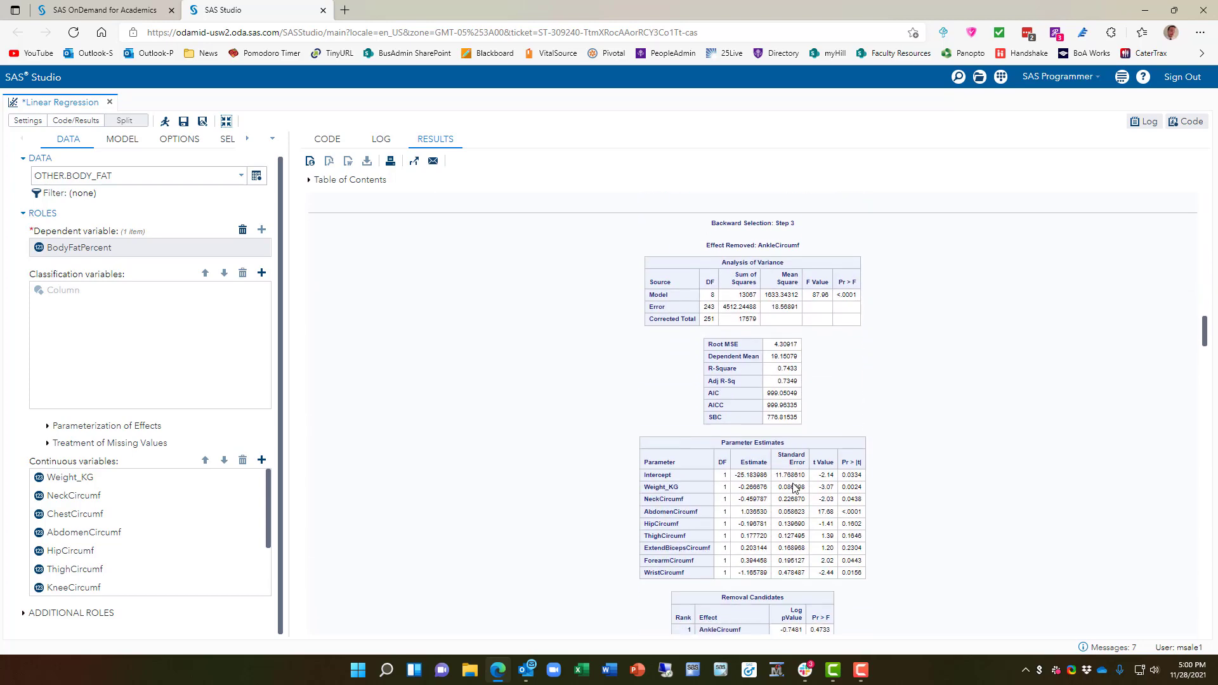
scroll(784, 249, "down", 8)
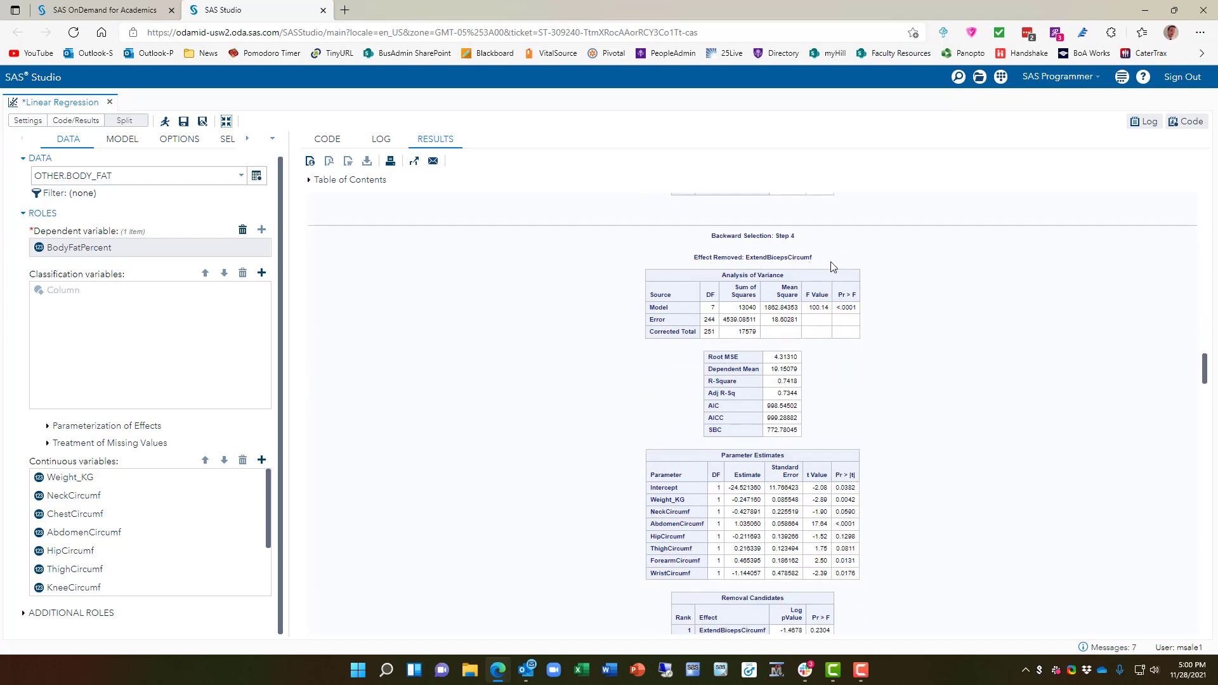
scroll(786, 278, "down", 3)
scroll(785, 277, "down", 4)
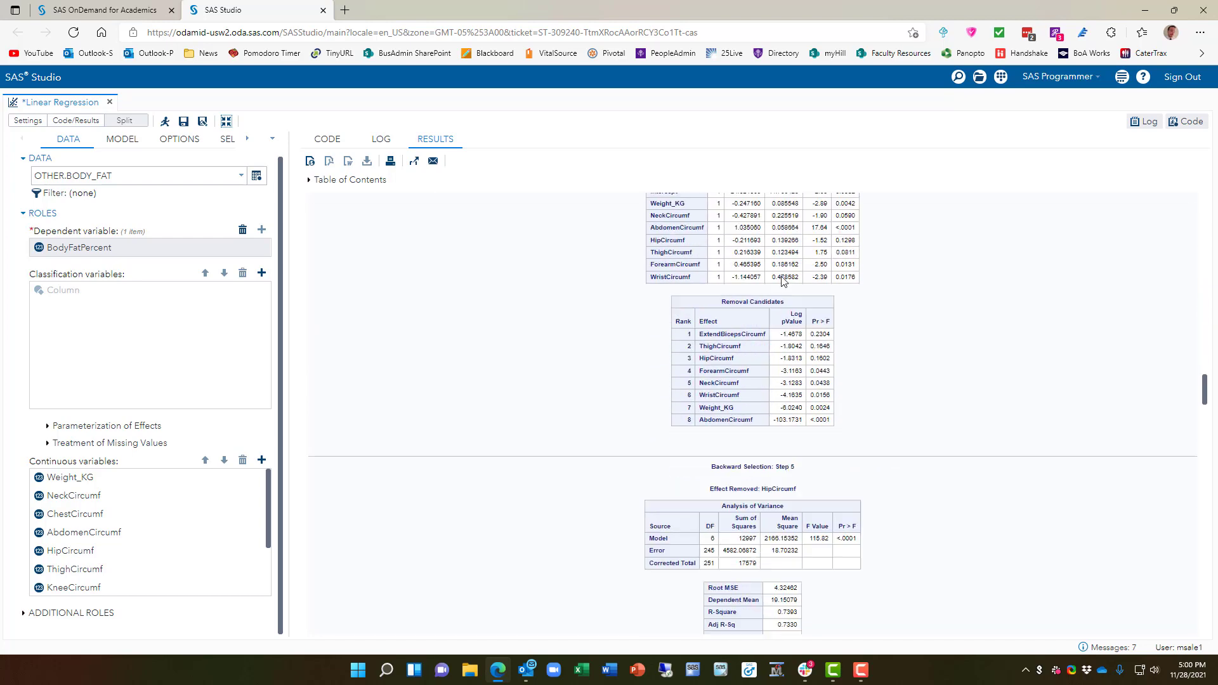
scroll(785, 337, "down", 2)
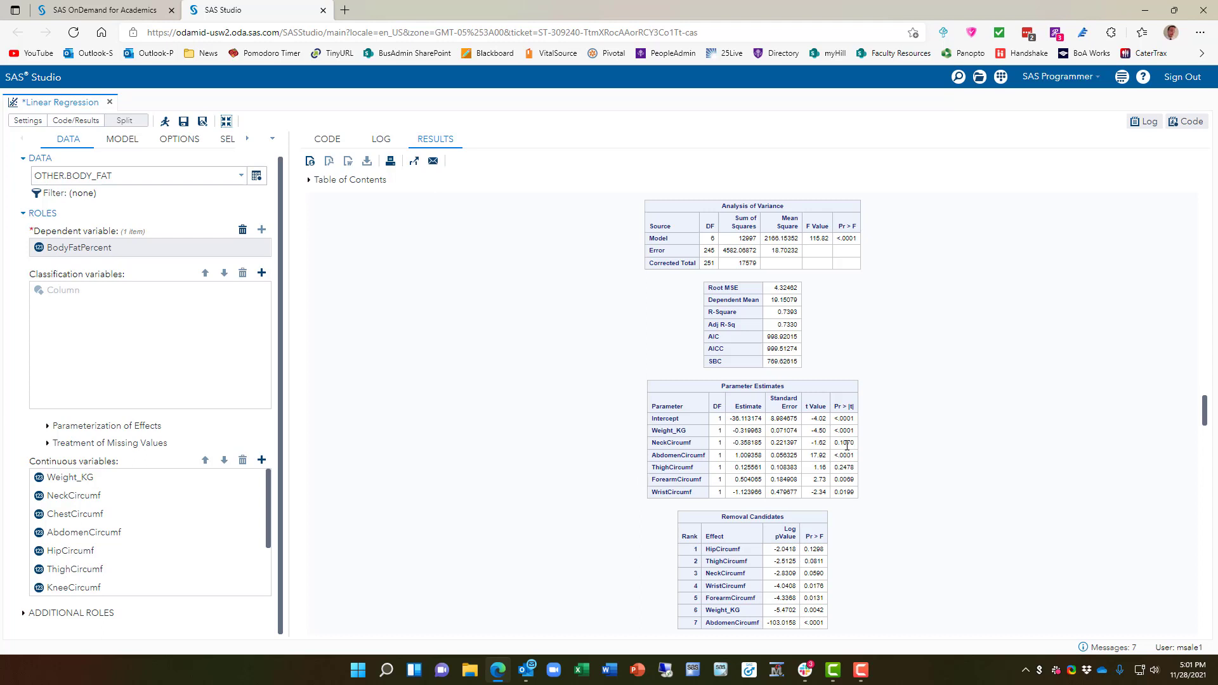
scroll(847, 444, "down", 10)
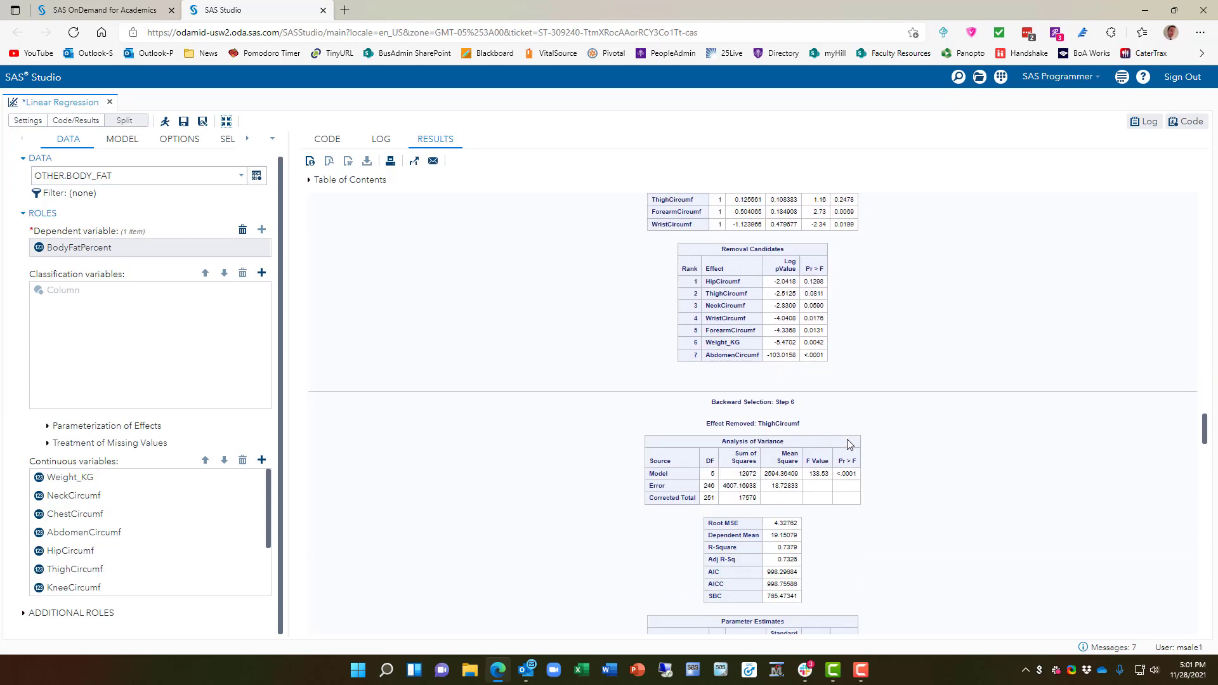
scroll(847, 441, "down", 1)
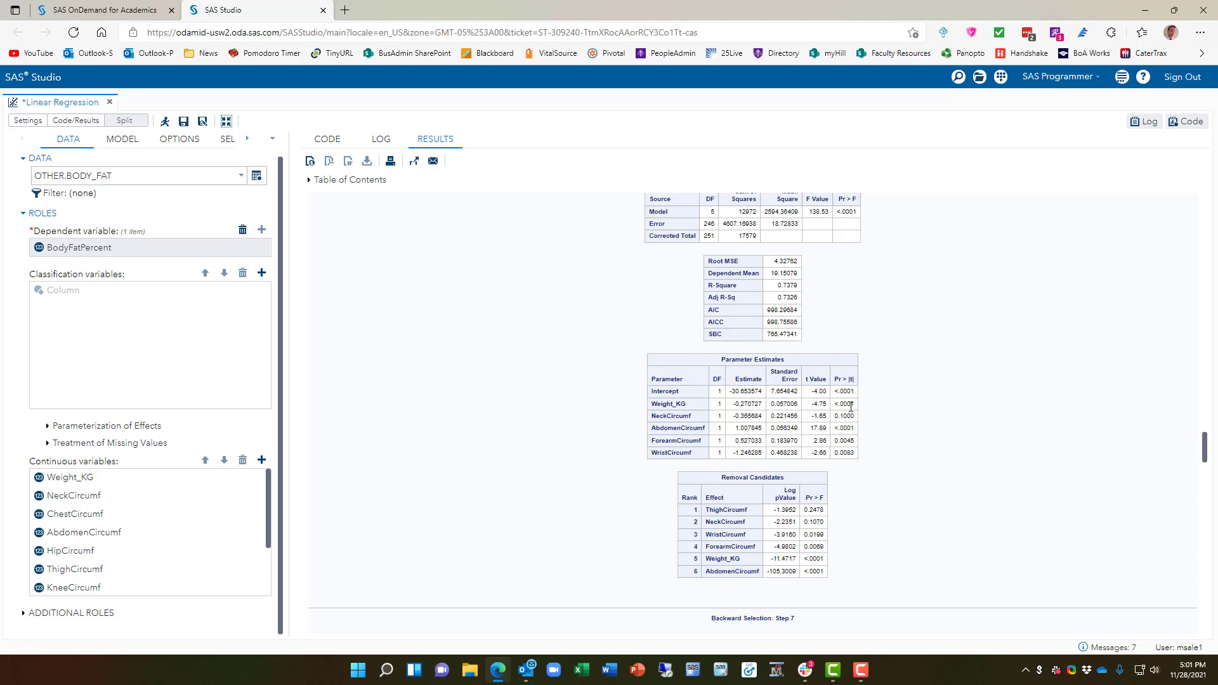
scroll(857, 422, "down", 4)
scroll(847, 413, "down", 1)
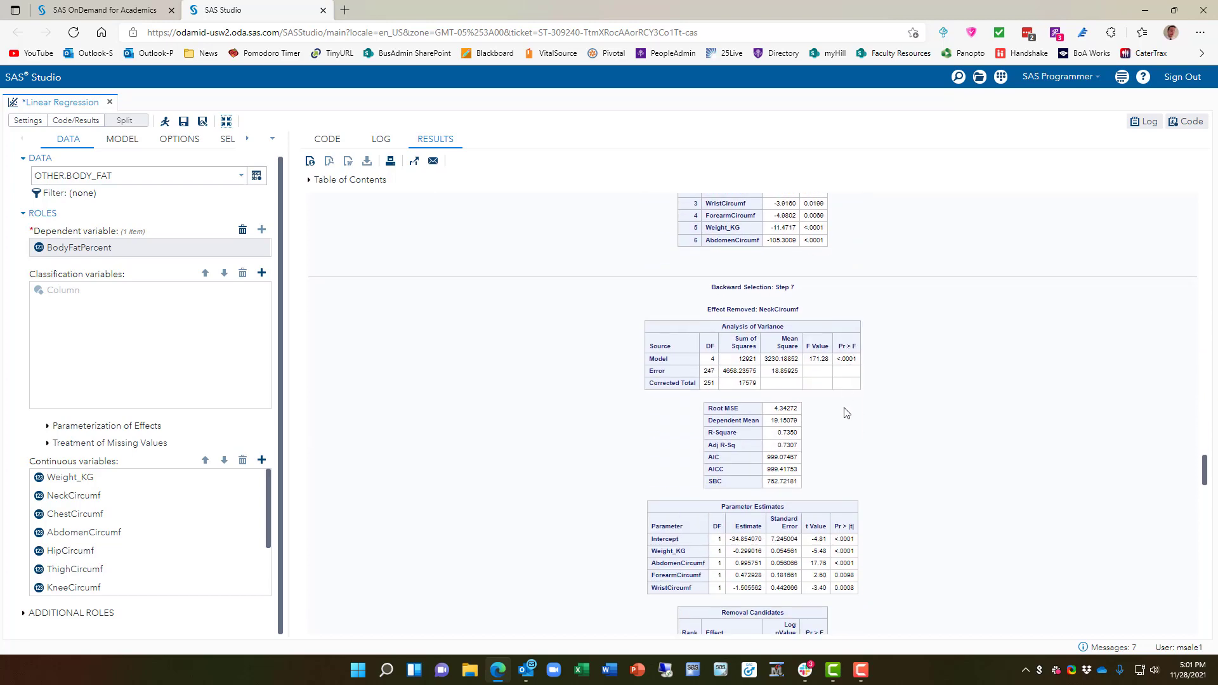
scroll(845, 413, "down", 1)
scroll(845, 412, "down", 2)
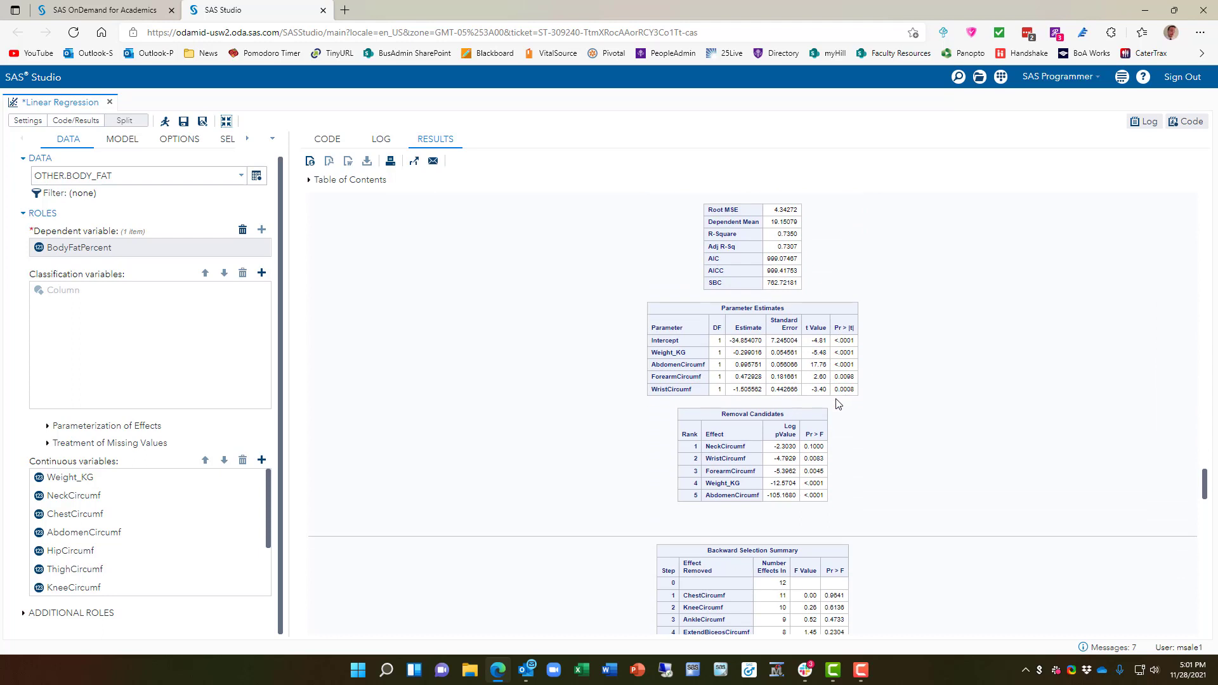
- Compare the parameter estimates and p-values of backward selection steps 6 and 7 to see why elimination ends there
scroll(847, 403, "up", 1)
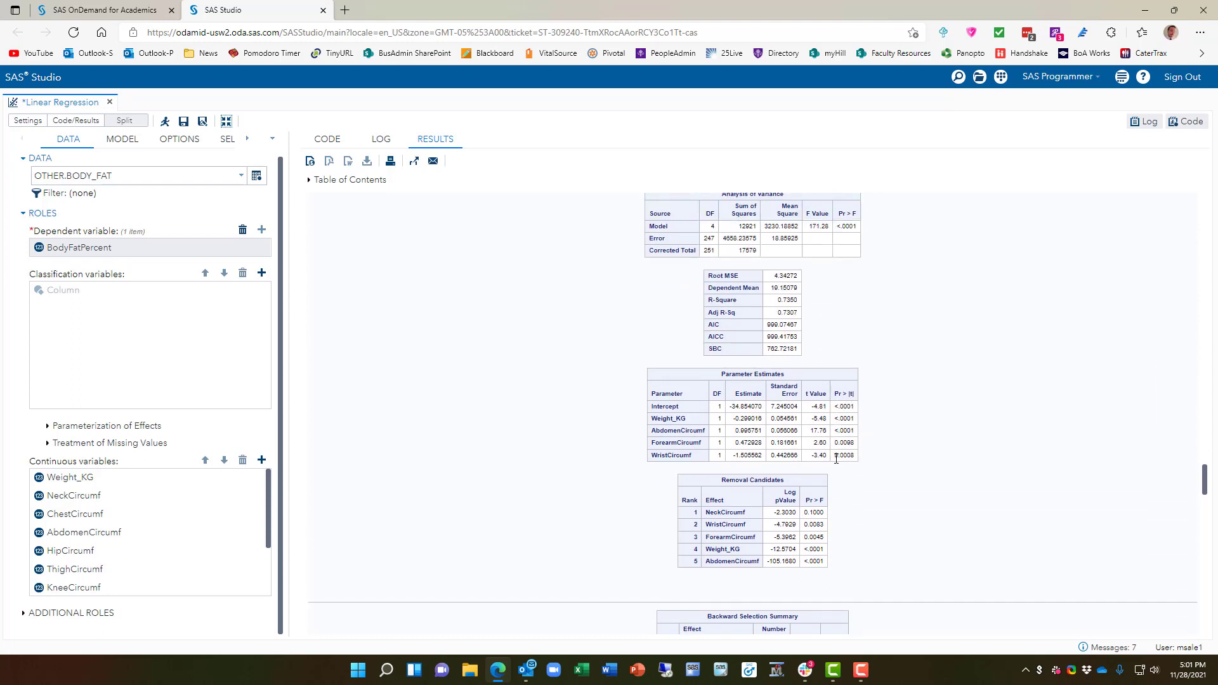
scroll(841, 441, "up", 2)
scroll(842, 439, "up", 4)
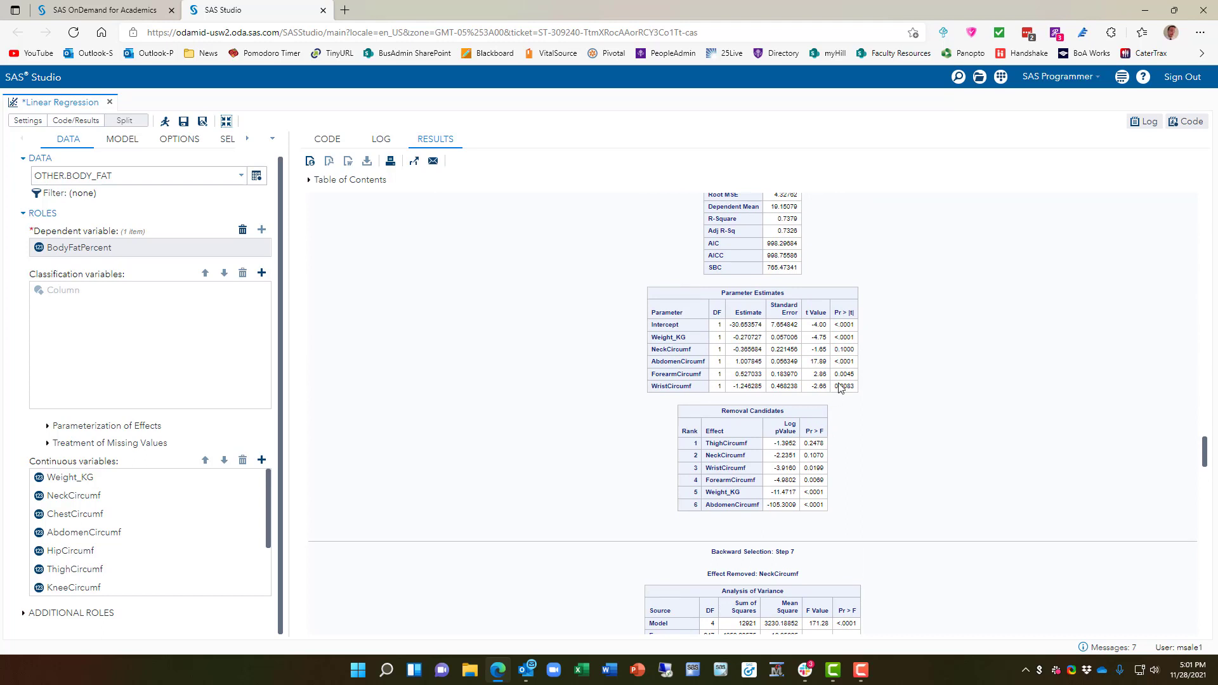
scroll(816, 602, "down", 1)
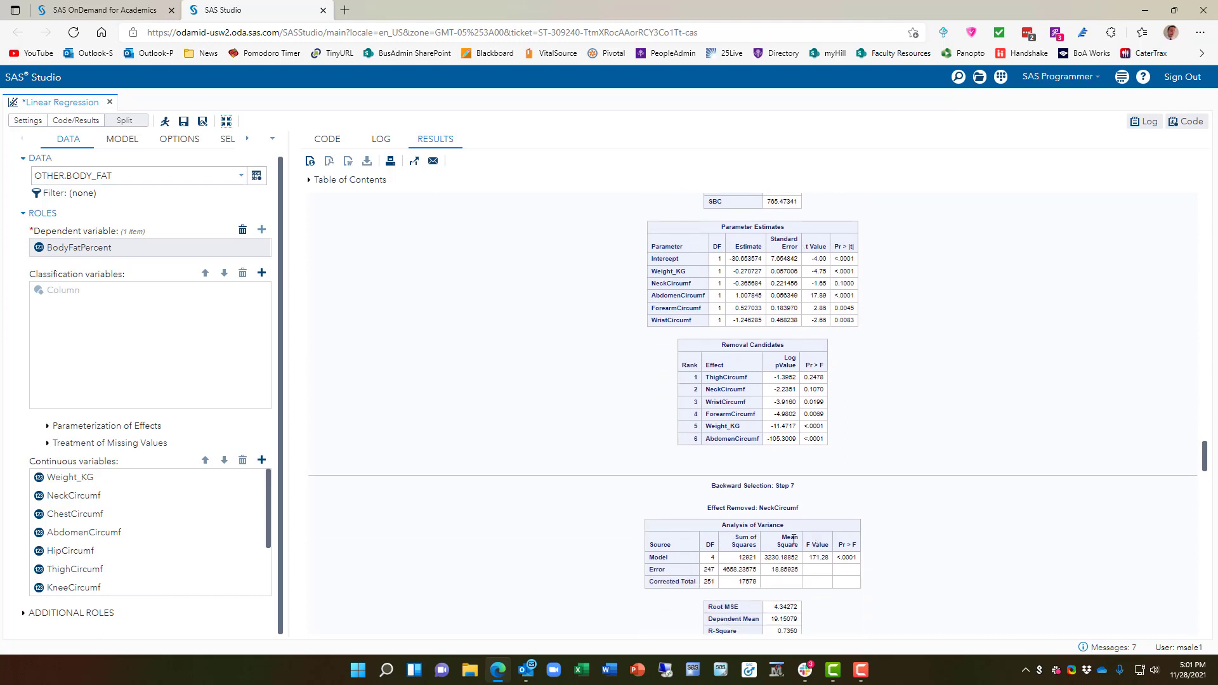
scroll(771, 500, "down", 3)
scroll(842, 332, "up", 3)
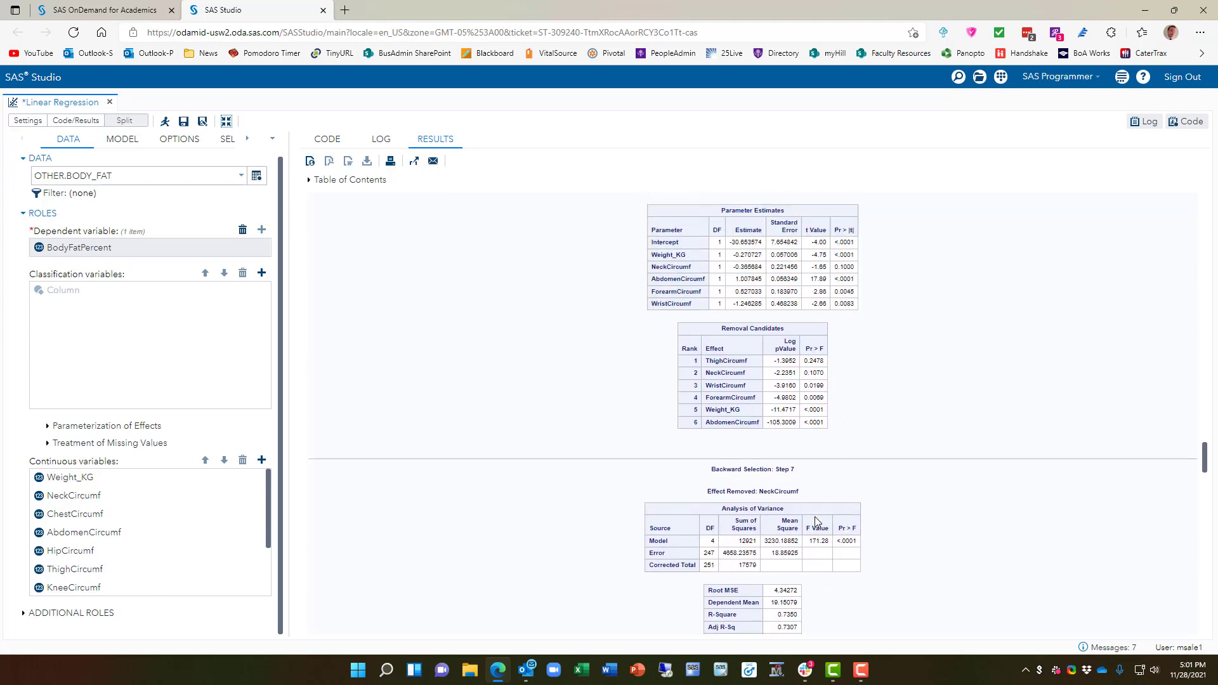
scroll(841, 332, "down", 2)
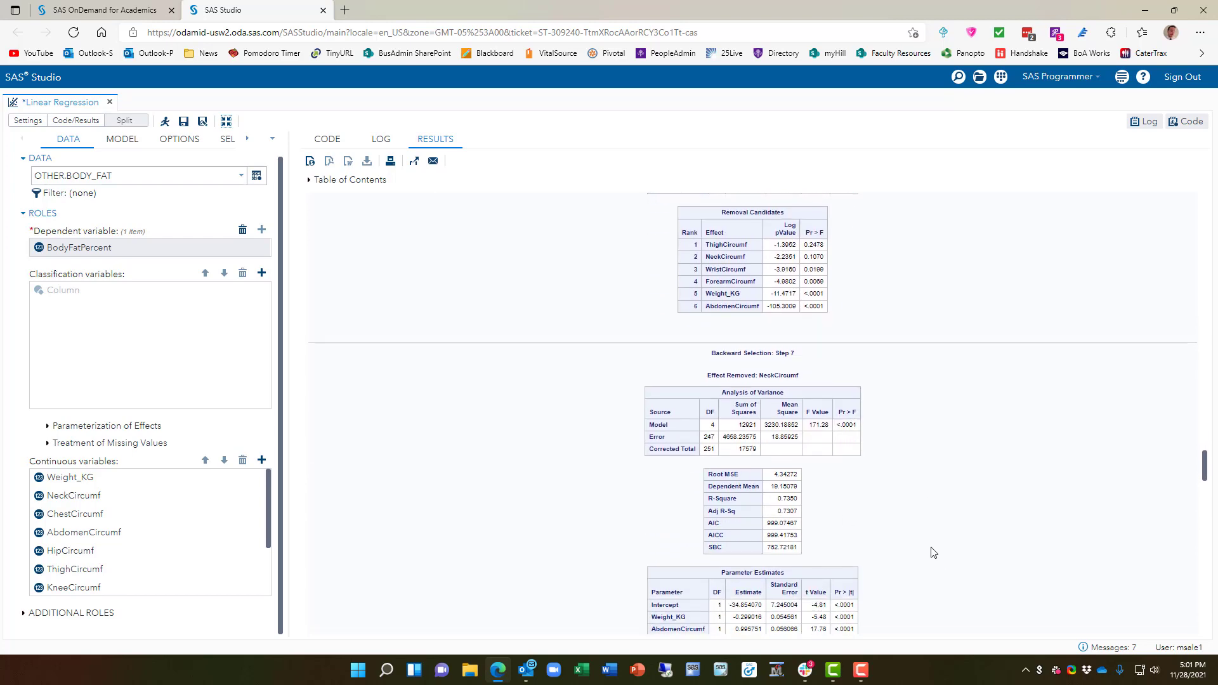
scroll(942, 517, "down", 2)
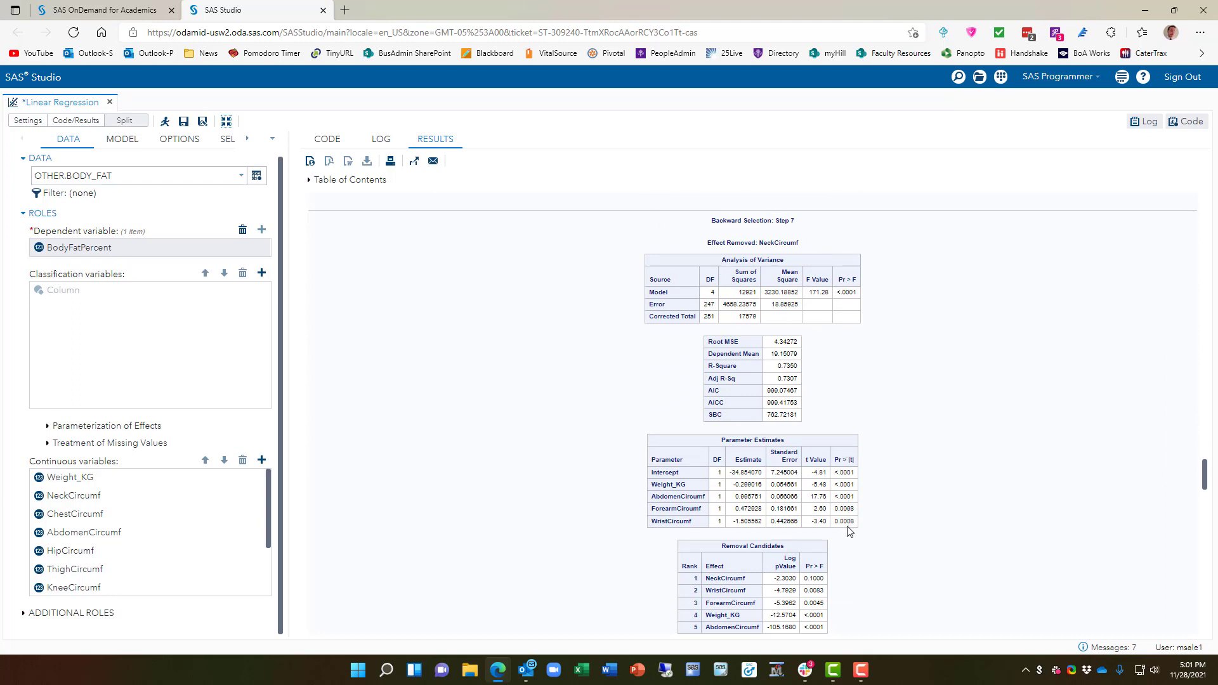
- Review the Backward Selection Summary and Stop Details tables against the step 7 parameter estimates
scroll(843, 521, "down", 4)
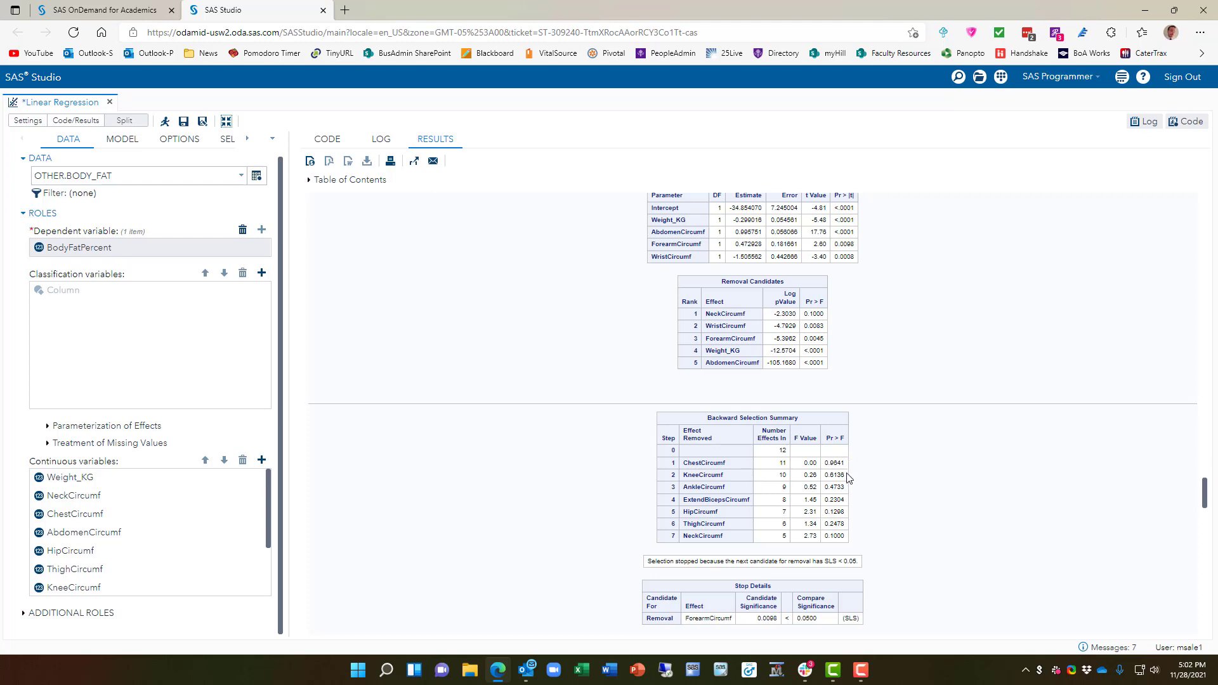
scroll(821, 512, "up", 6)
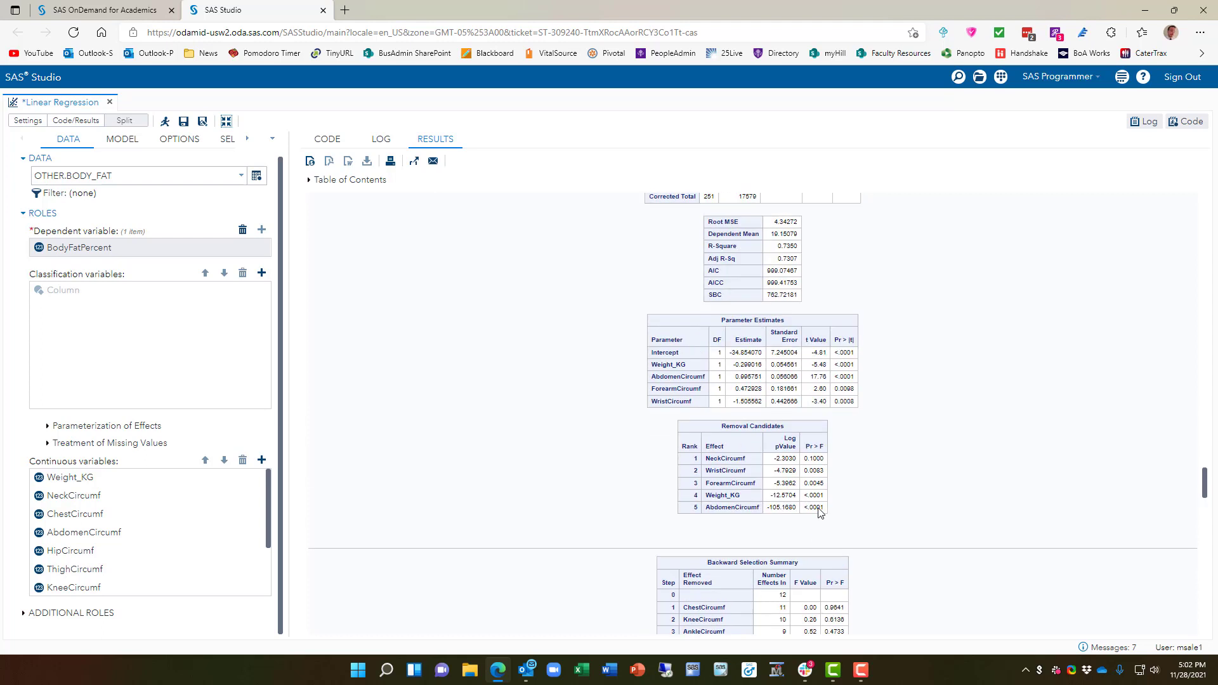
scroll(824, 515, "down", 2)
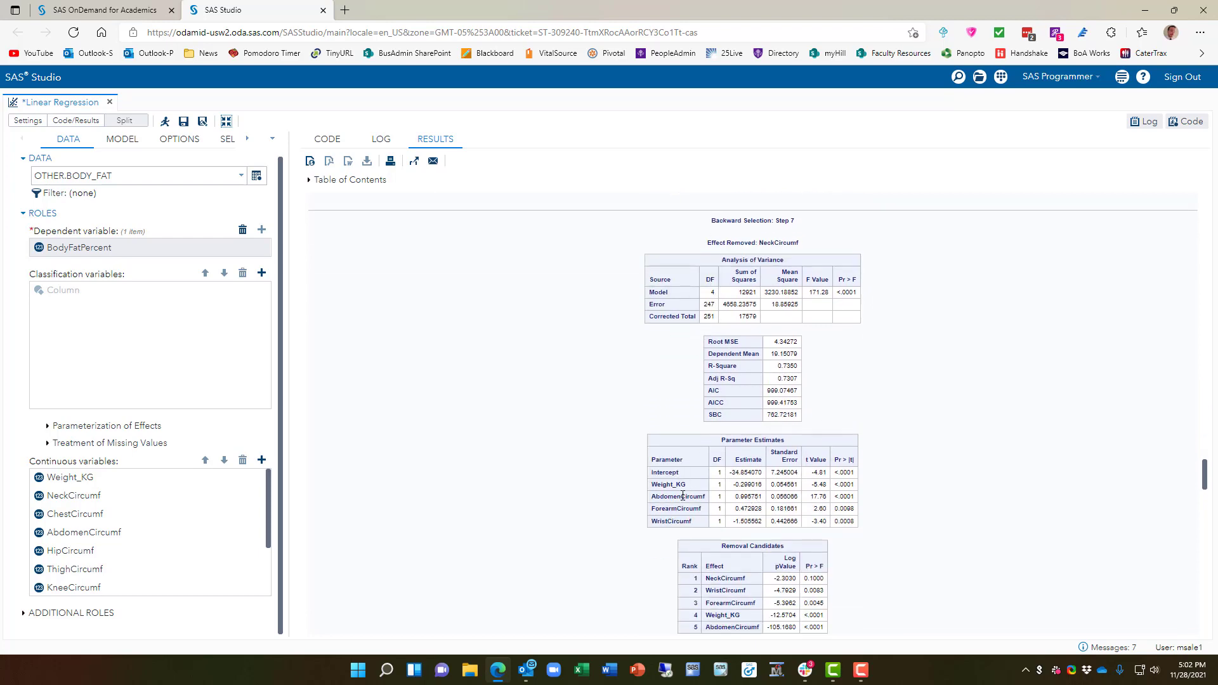
scroll(684, 508, "down", 4)
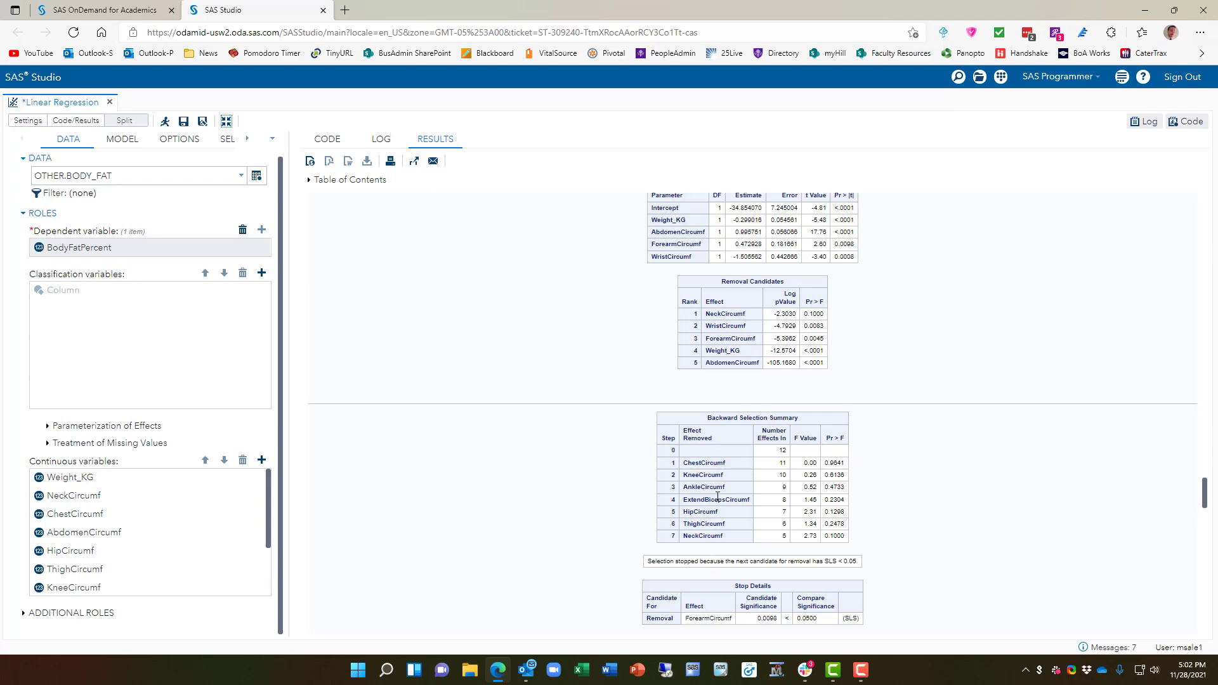
scroll(718, 497, "down", 2)
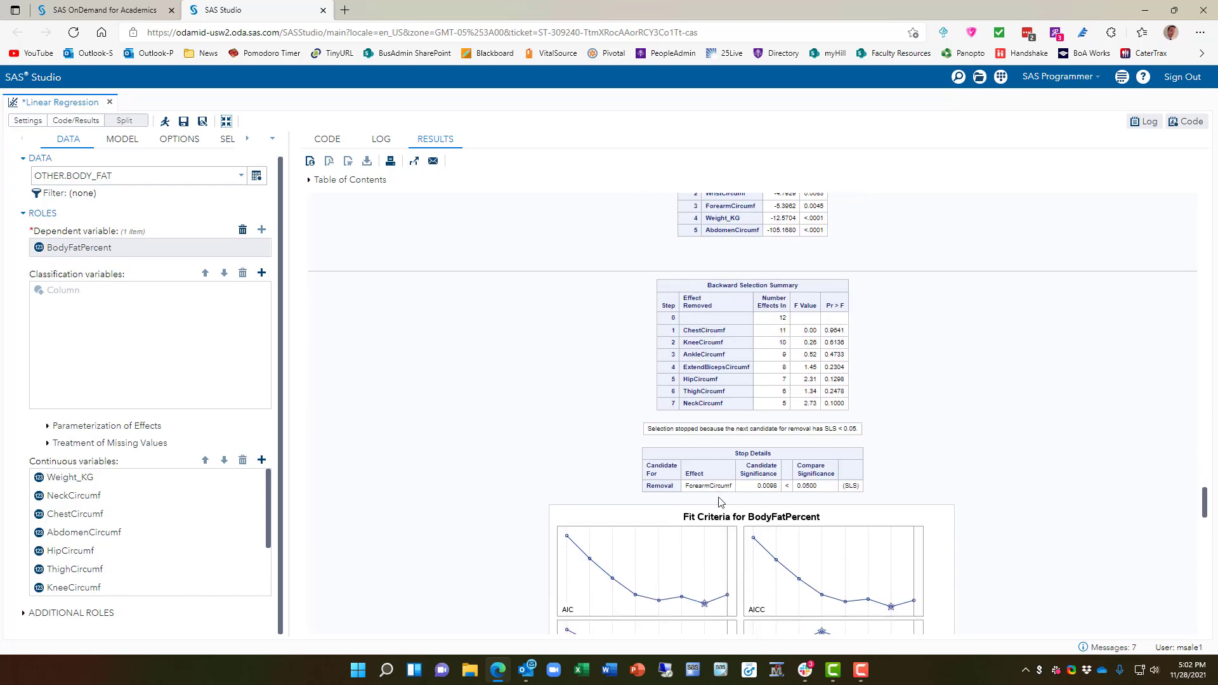
- Examine the fit criteria plots for BodyFatPercent and the selected model's fit statistics and parameter estimates, starting with the Intercept
scroll(722, 502, "down", 4)
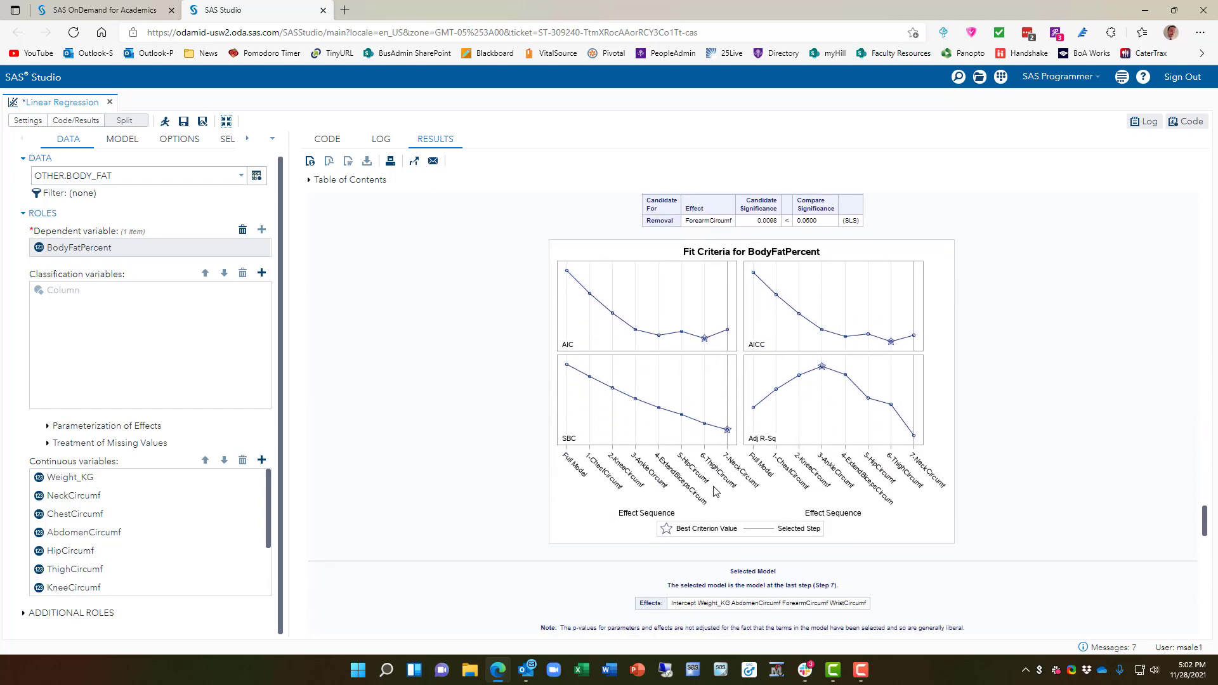
scroll(727, 547, "down", 3)
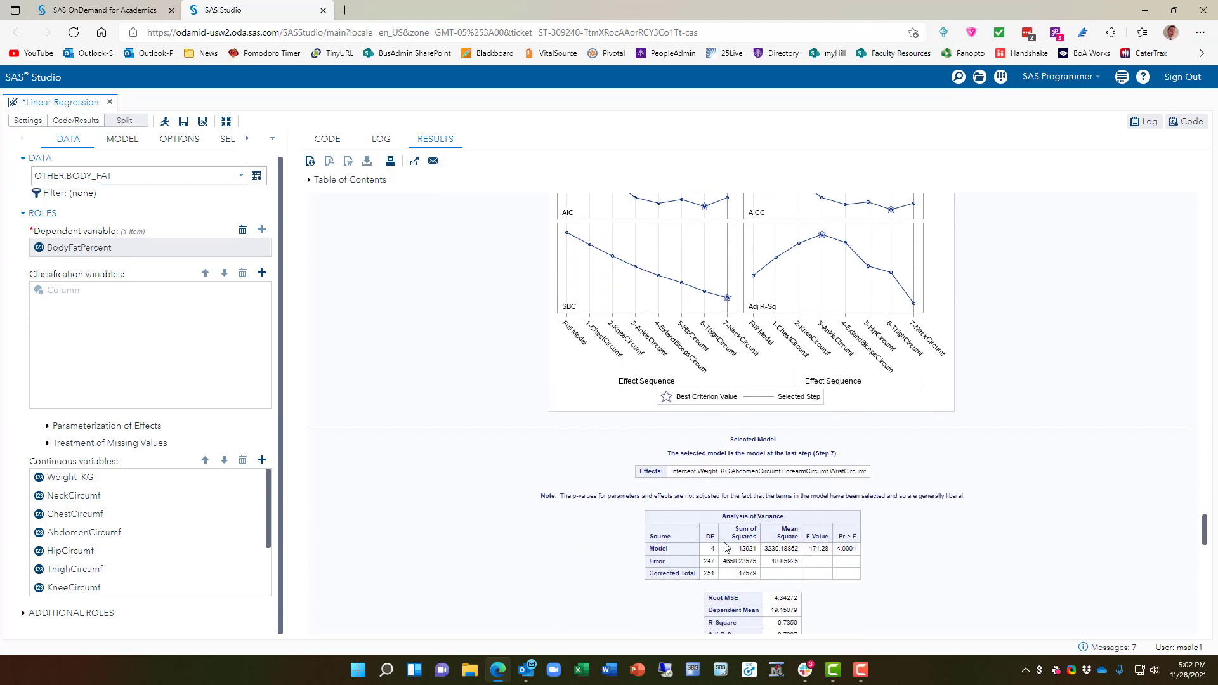
scroll(727, 547, "down", 1)
scroll(738, 422, "down", 1)
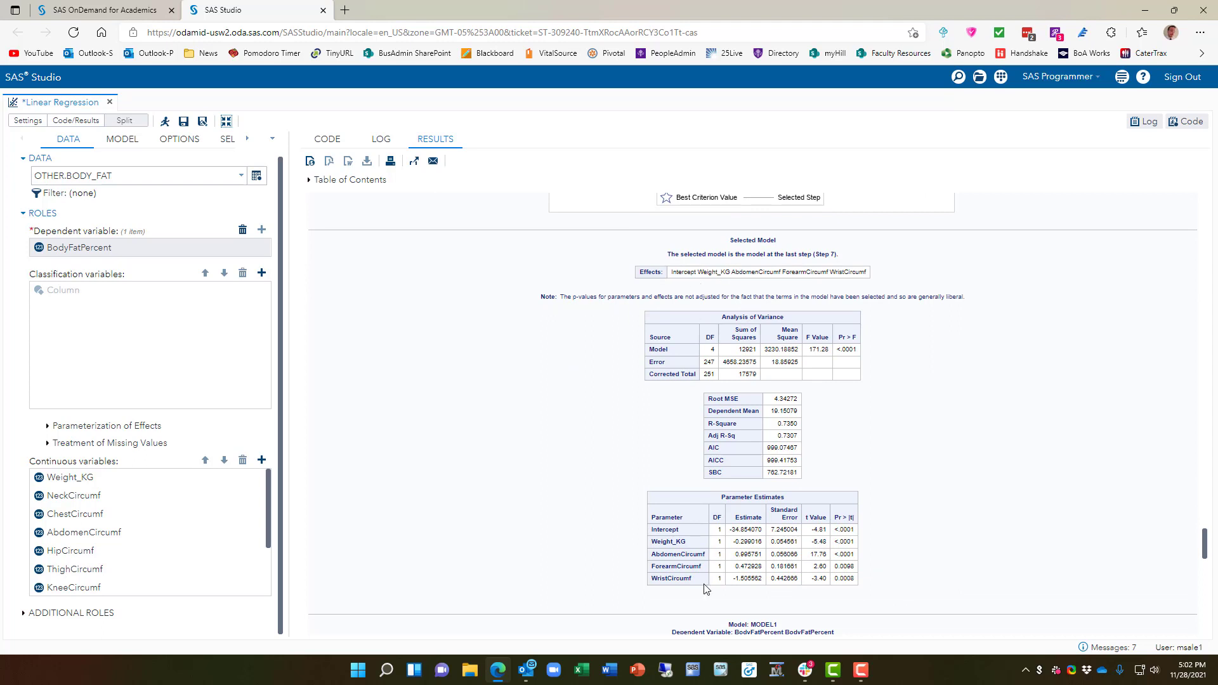
scroll(693, 552, "down", 1)
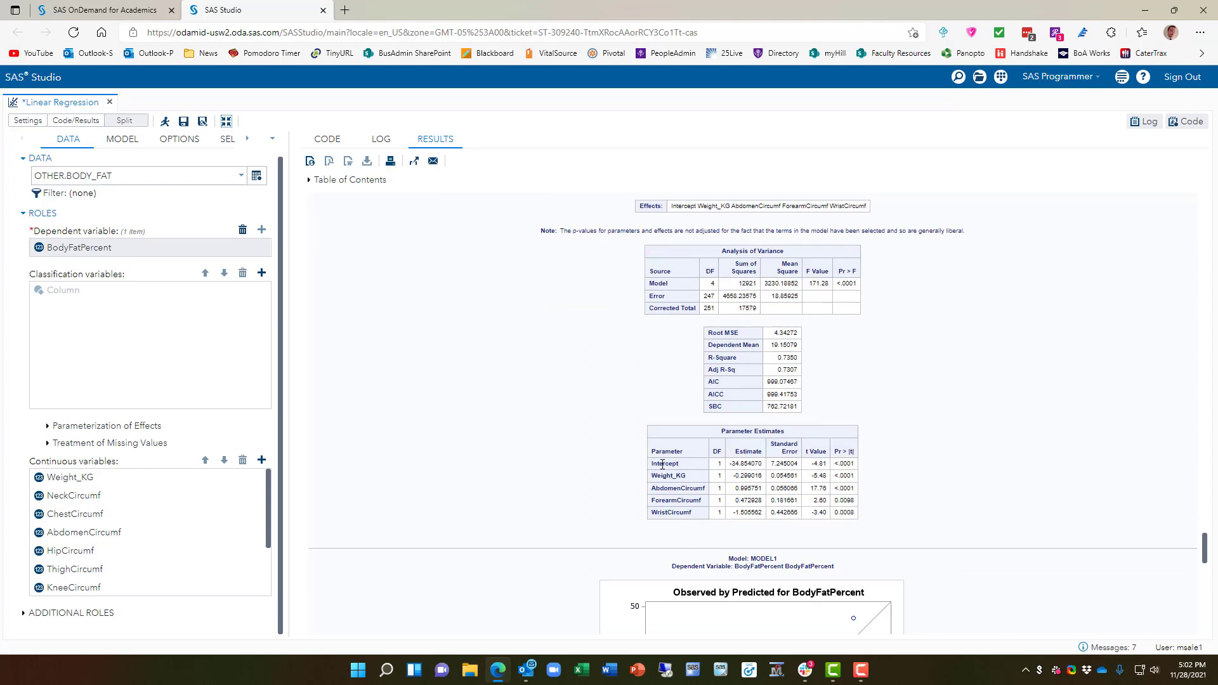
double_click(664, 464)
left_click(700, 464)
- Switch to Word and create a new blank document
left_click(611, 670)
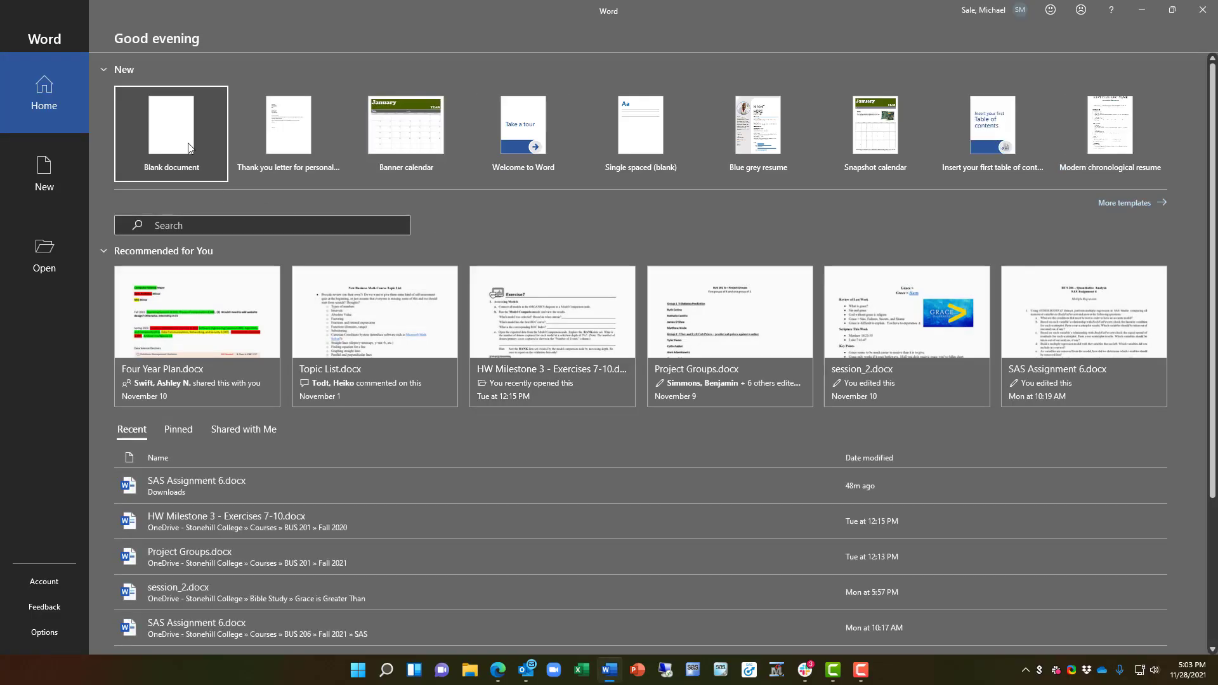
left_click(189, 146)
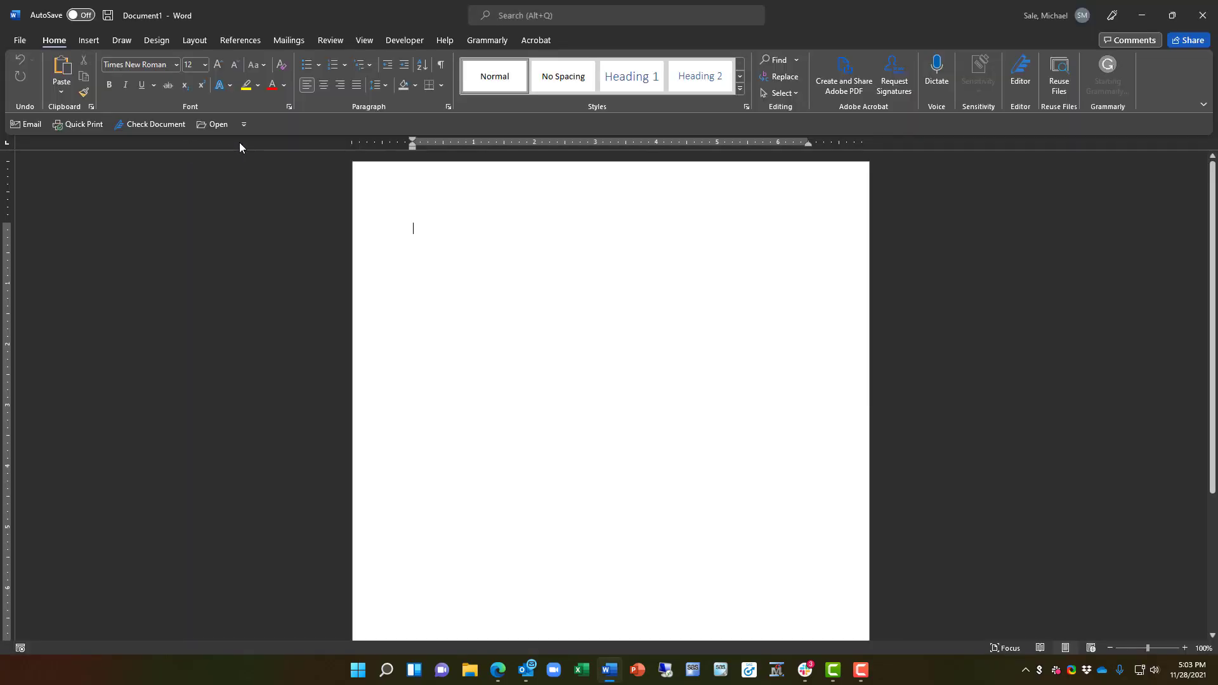
- Shrink the Word window and place it above the Parameter Estimates table so the estimates stay readable beneath it
double_click(899, 17)
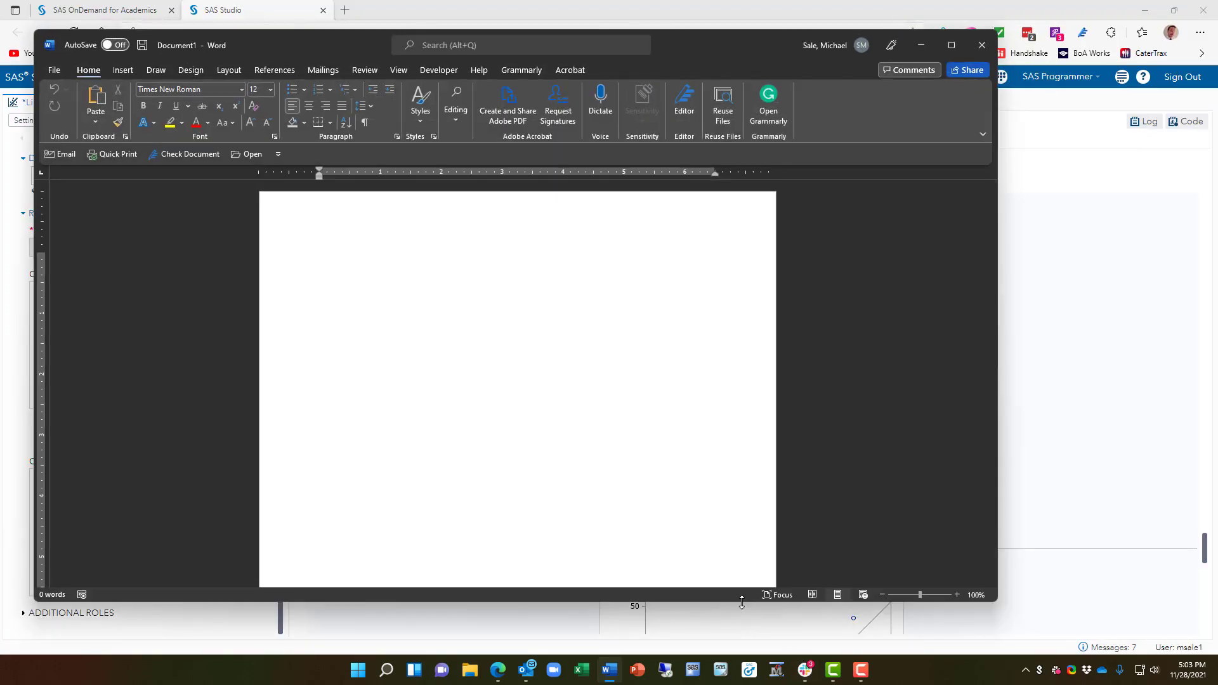
left_click_drag(742, 602, 746, 358)
left_click_drag(746, 360, 746, 372)
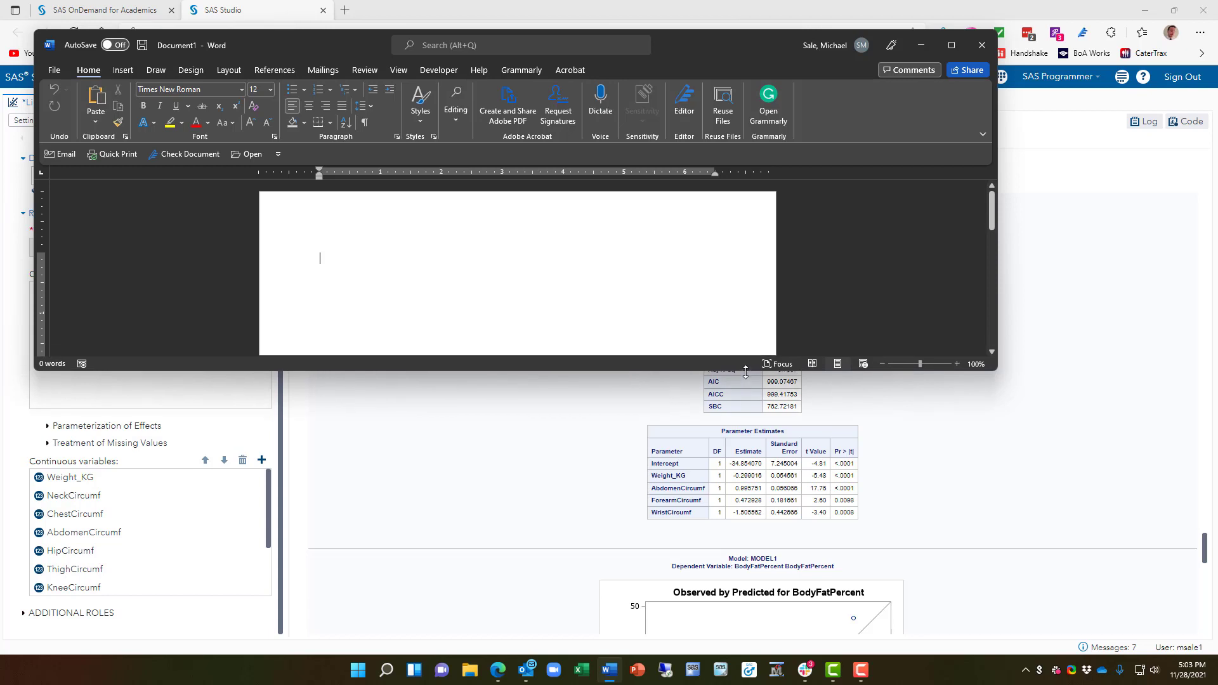
left_click_drag(703, 49, 826, 84)
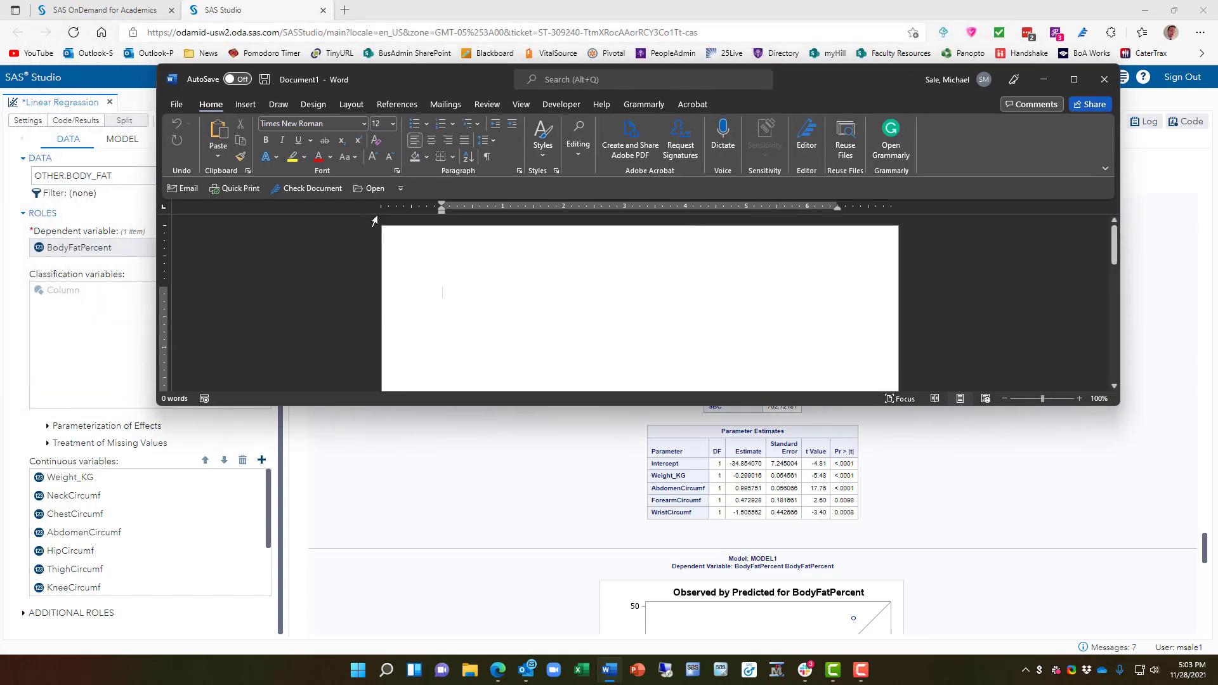
- Set the font size to 16 and begin the regression equation with "Body Fat % = -0.3(WeightKG) + 1(AbdomenCirc) +"
left_click(393, 123)
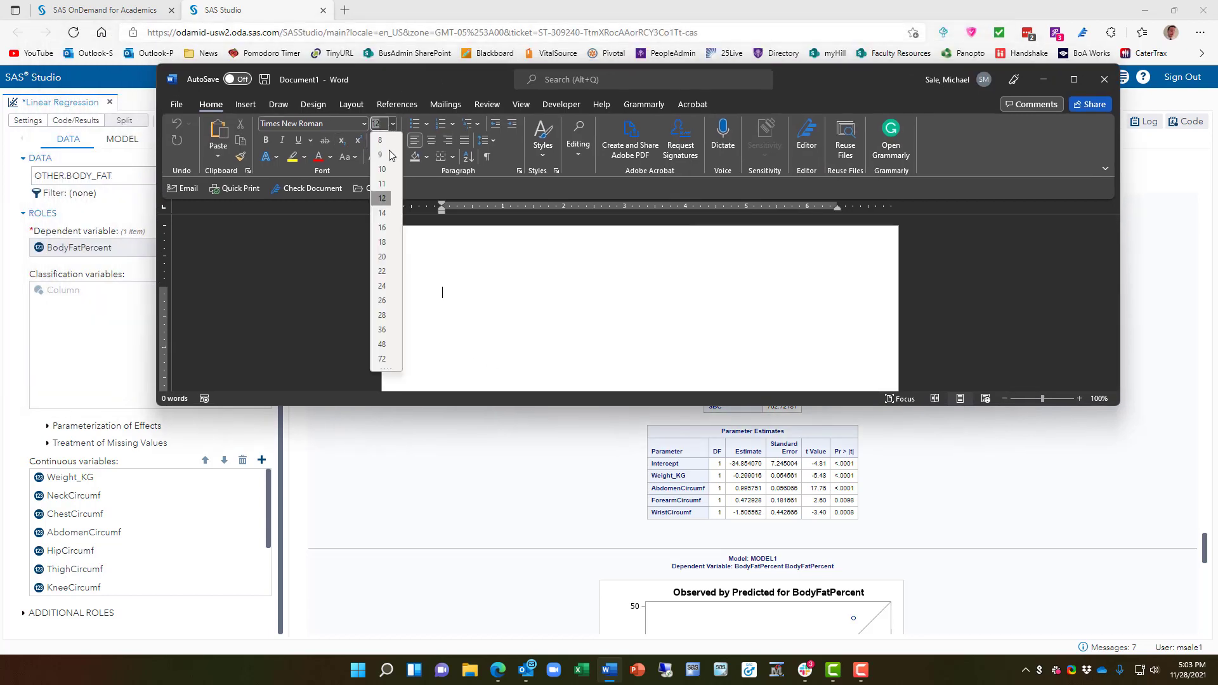
left_click(381, 229)
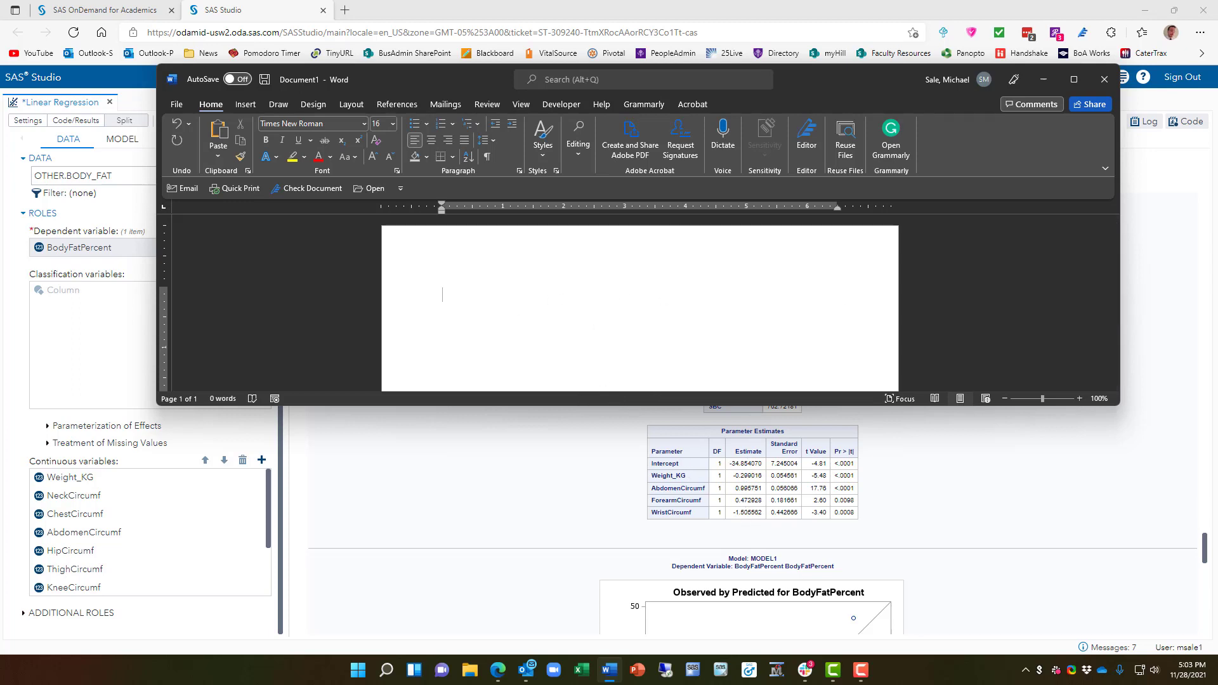
type("Body Fat % = -")
type("0.3(Weight")
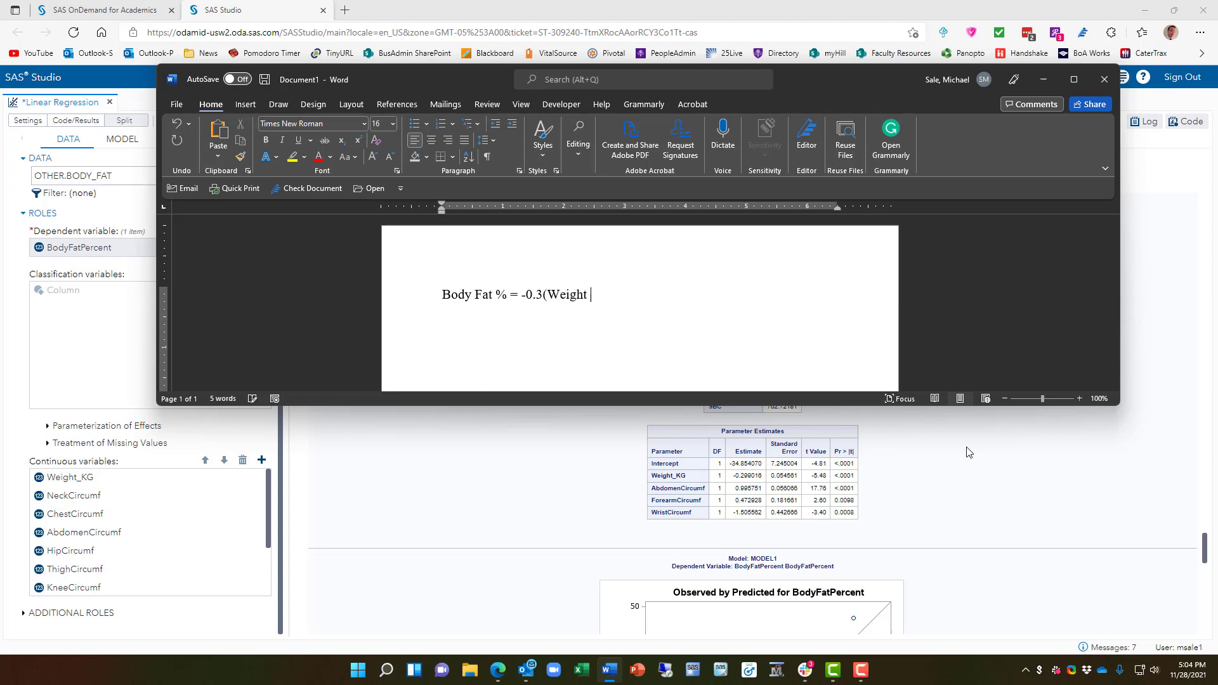
type("KG) +")
type("1(Abdomen")
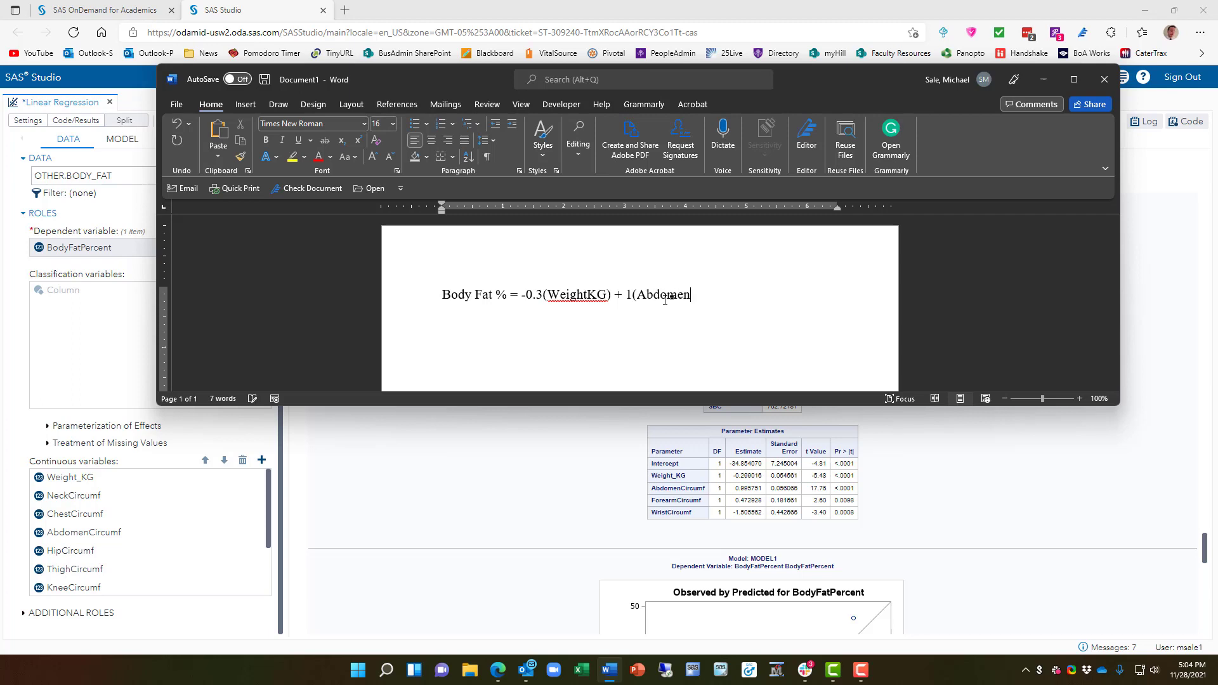
type("Circ) +")
- Complete the equation with "0.47(ForearmCirc)" and, on a new line, "– 1.5(WristCirc) - 34.85"
type("0.47(Fore")
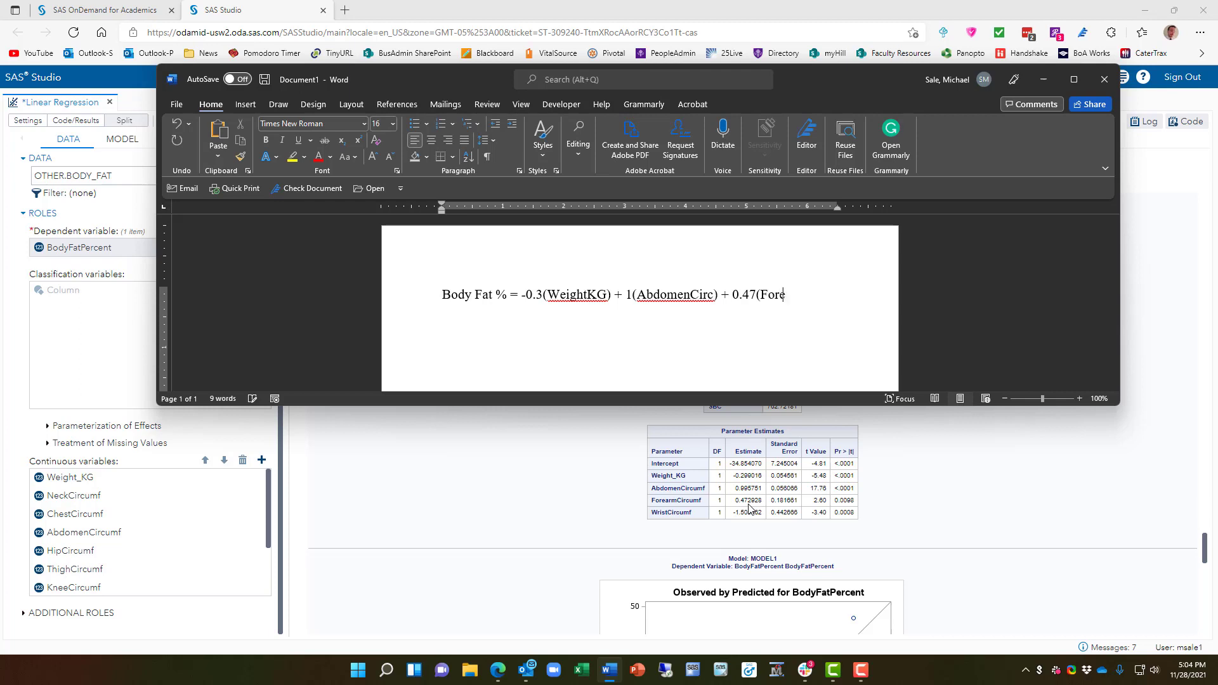
type("armCirc)")
key("Return")
type("-")
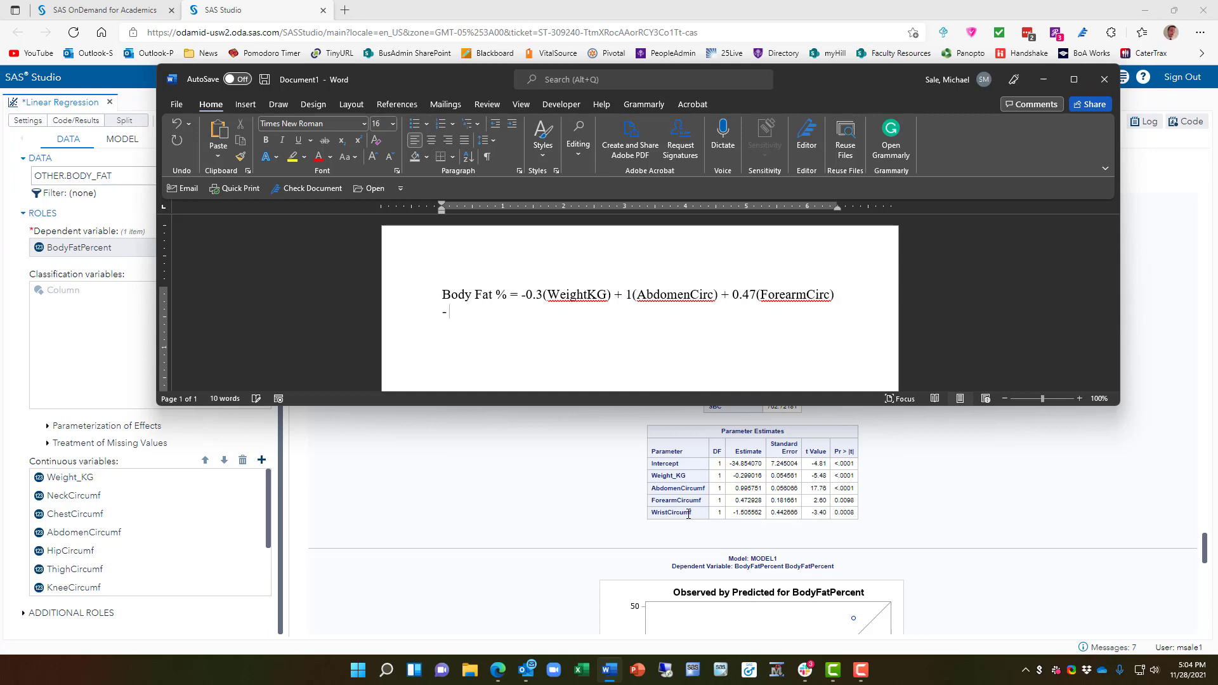
type(" 1.5(W")
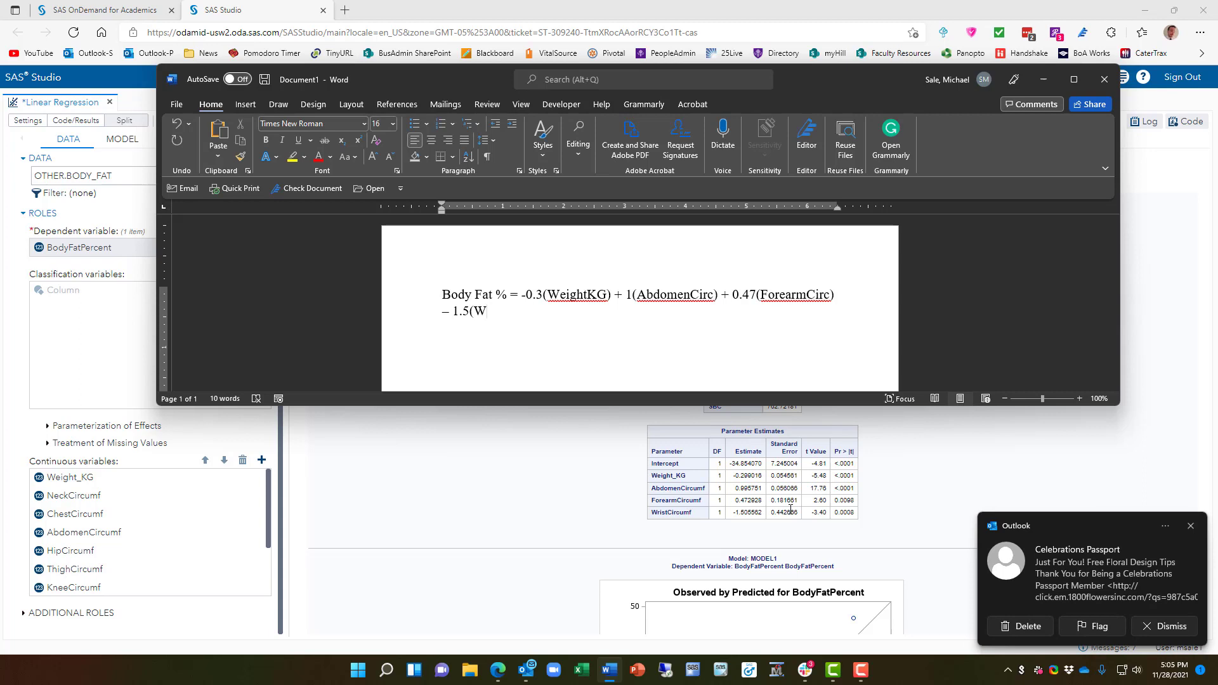
type("ristCirc)")
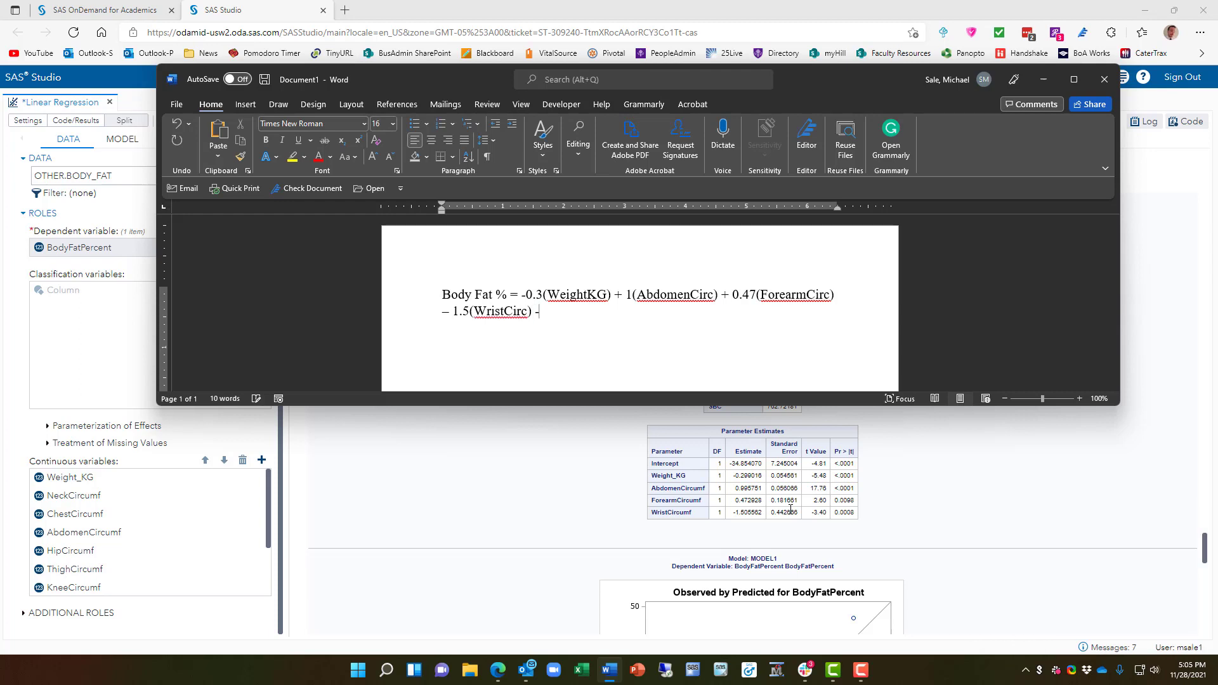
type("-34.85")
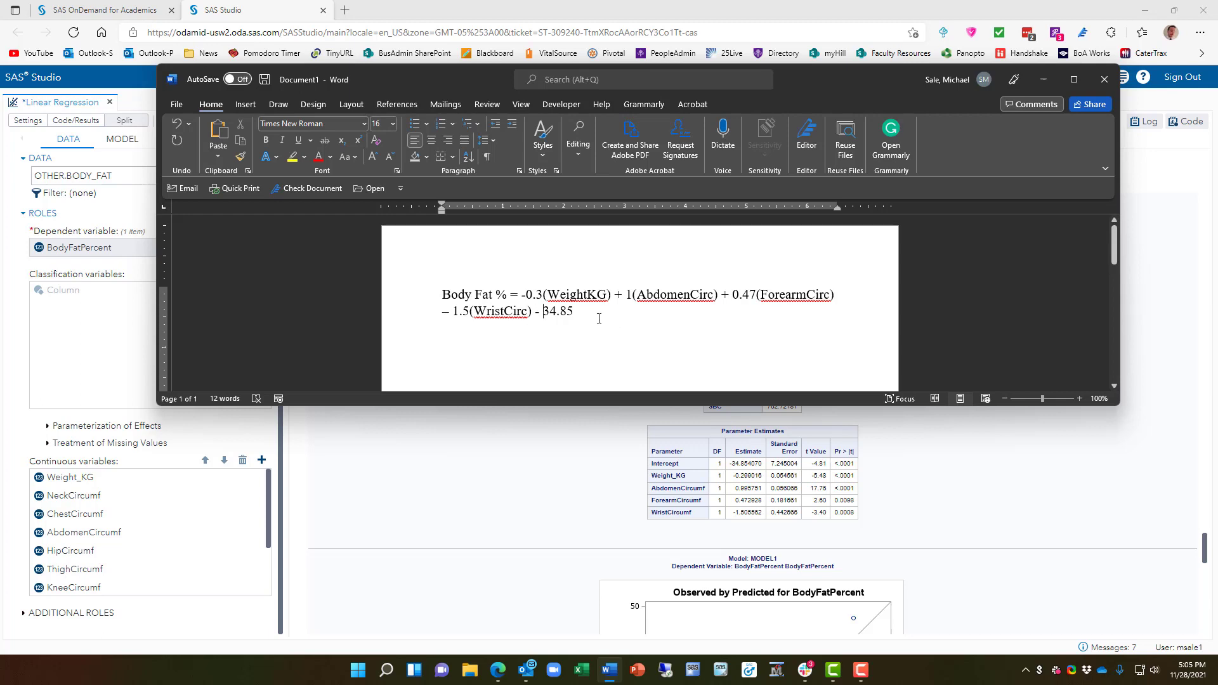
left_click_drag(604, 322, 428, 292)
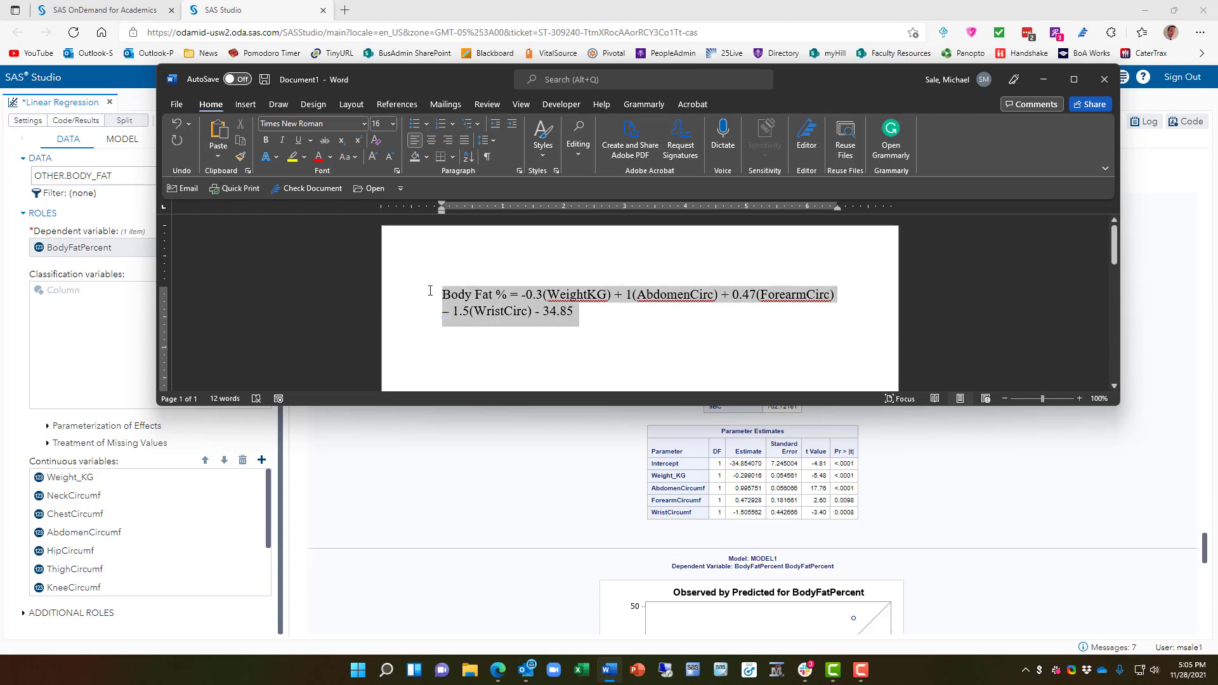
left_click(603, 316)
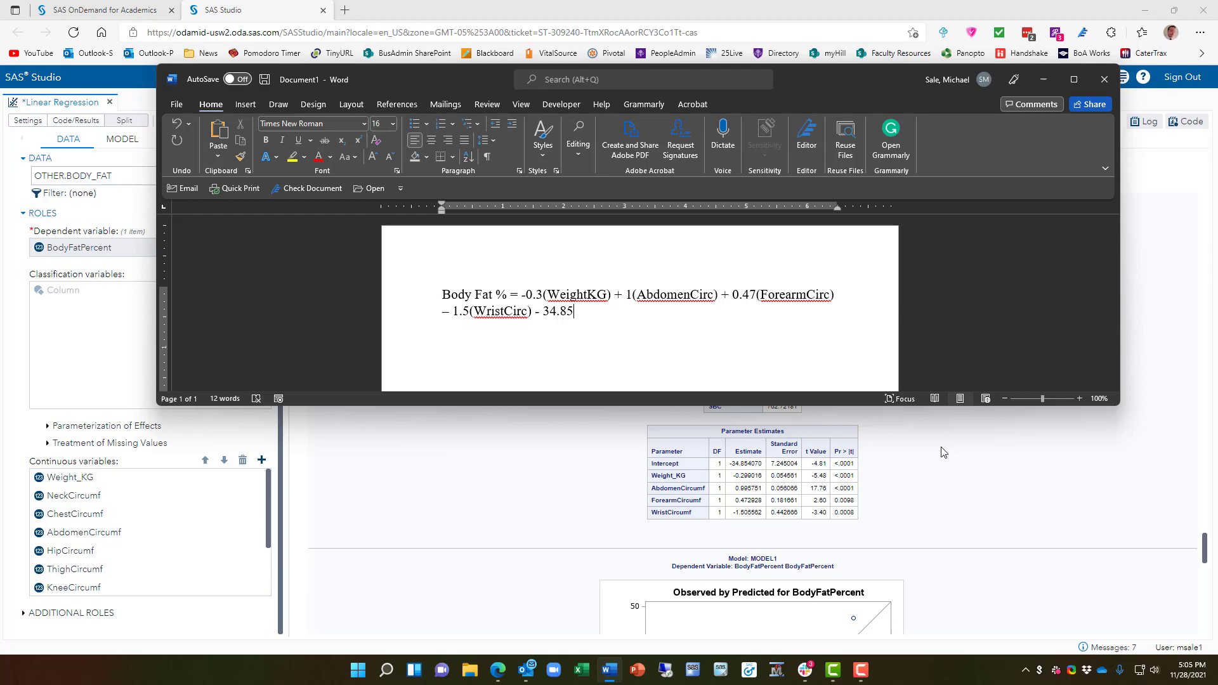
- Switch back to SAS Studio and examine the Observed by Predicted and Fit Diagnostics plots, then return to the selected model's statistics tables
left_click(920, 461)
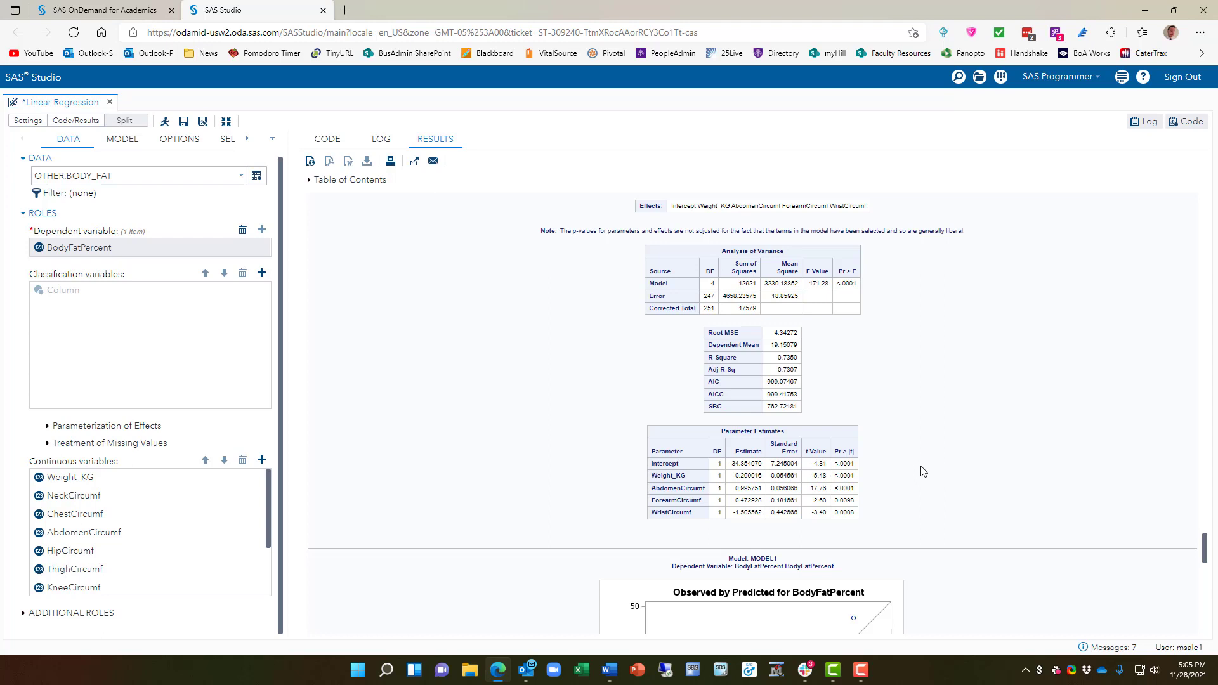
scroll(898, 449, "down", 5)
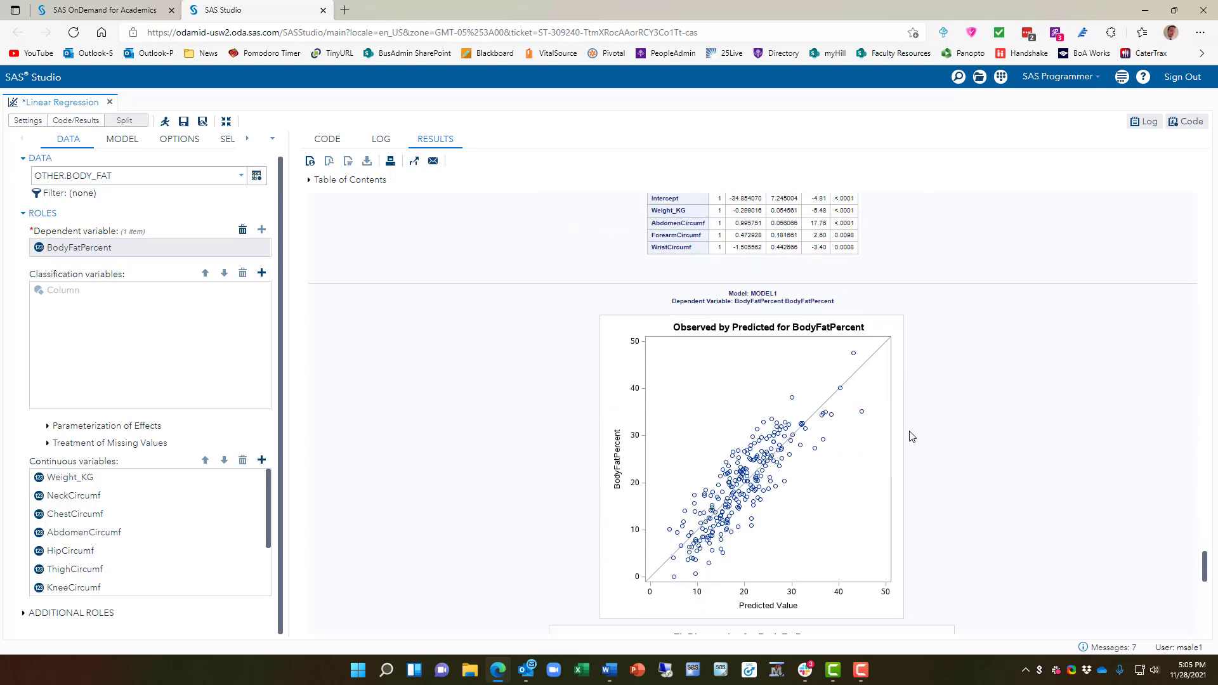
scroll(912, 437, "down", 4)
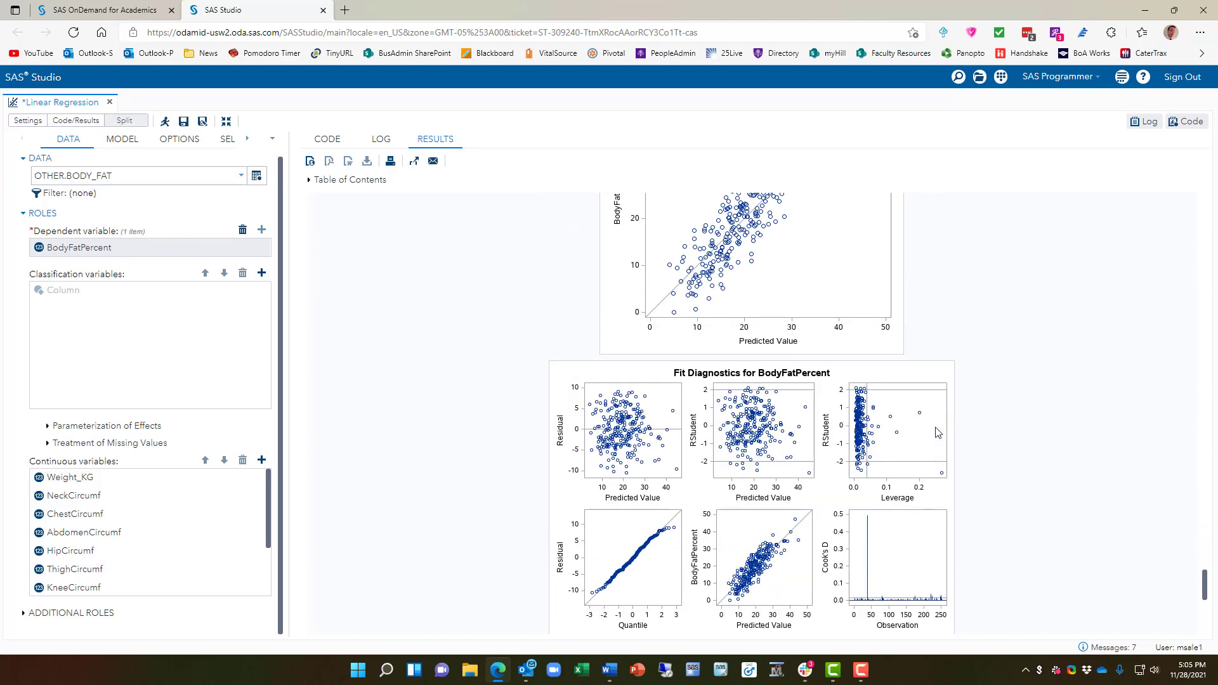
scroll(950, 429, "down", 1)
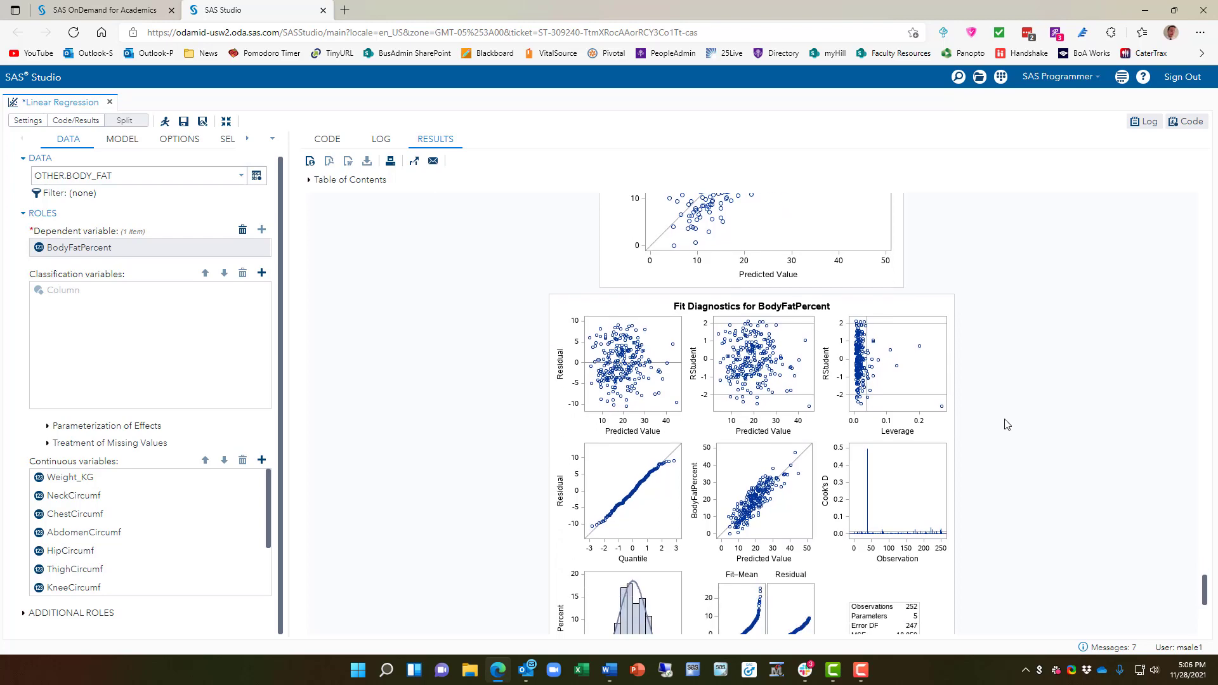
scroll(1022, 422, "down", 2)
scroll(1022, 421, "up", 1)
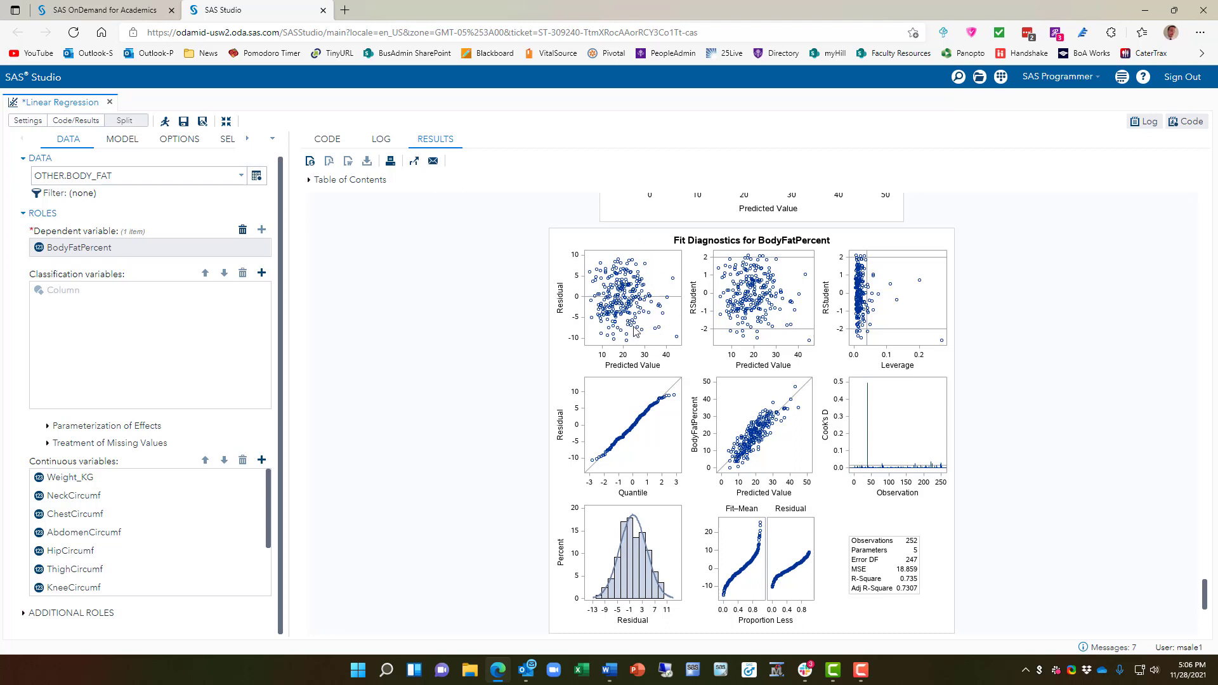
scroll(630, 302, "down", 2)
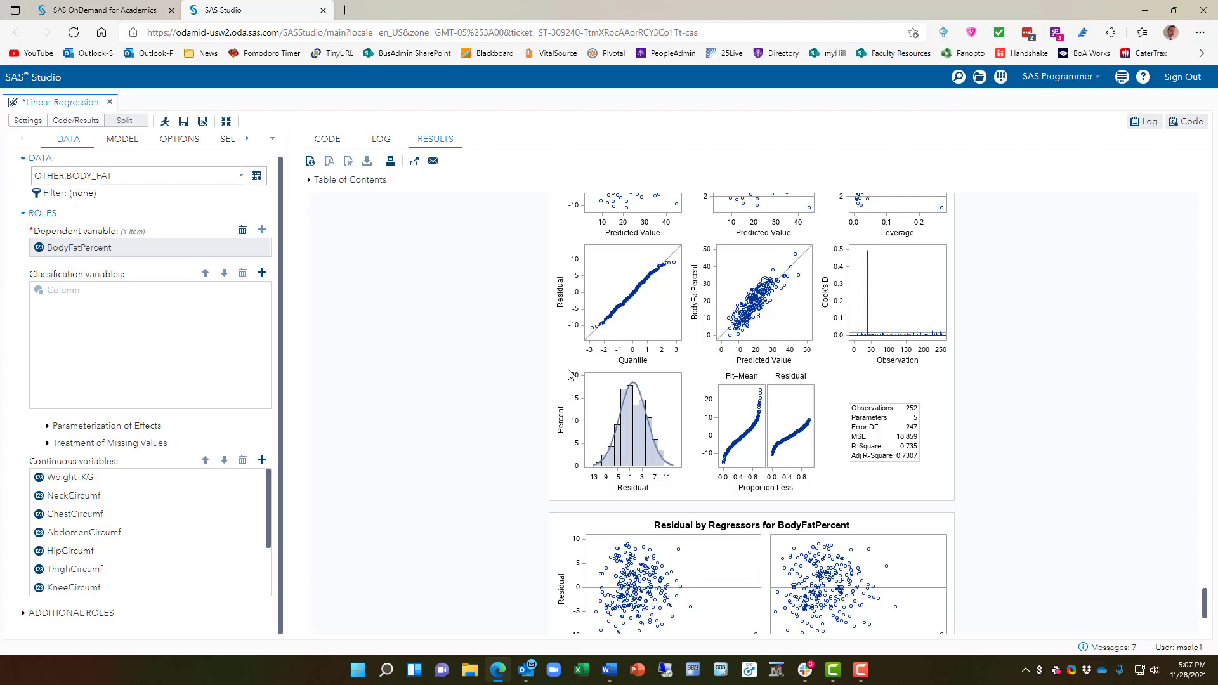
scroll(736, 368, "up", 5)
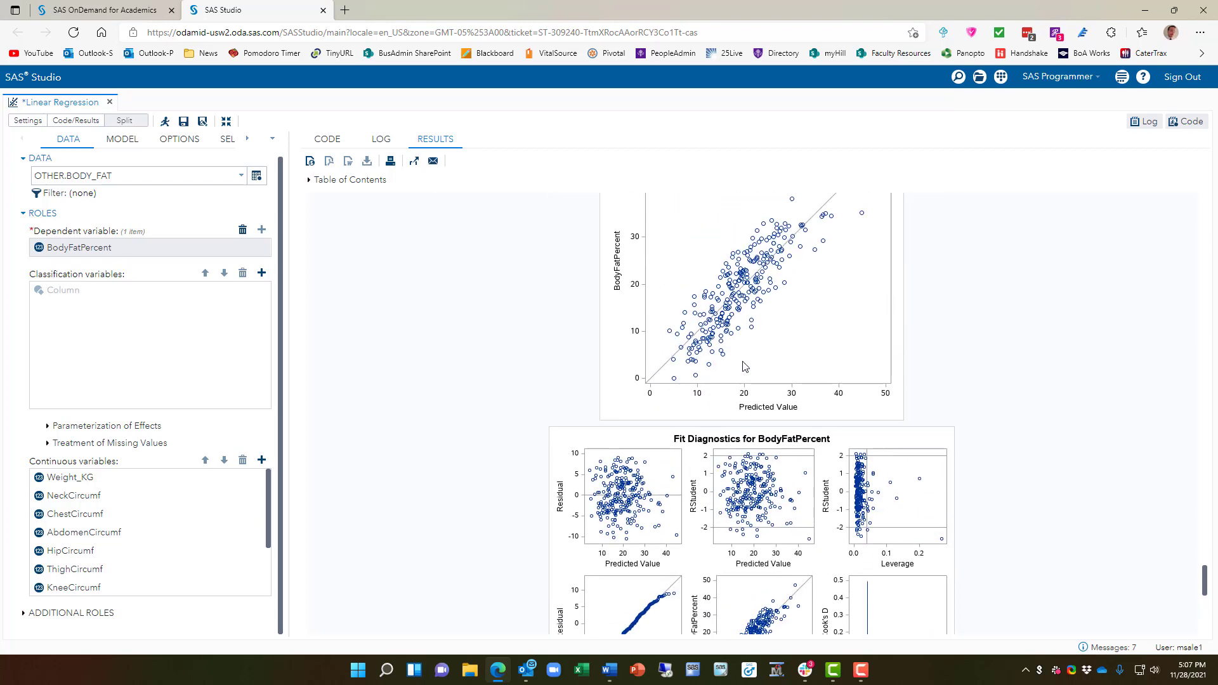
scroll(744, 366, "up", 6)
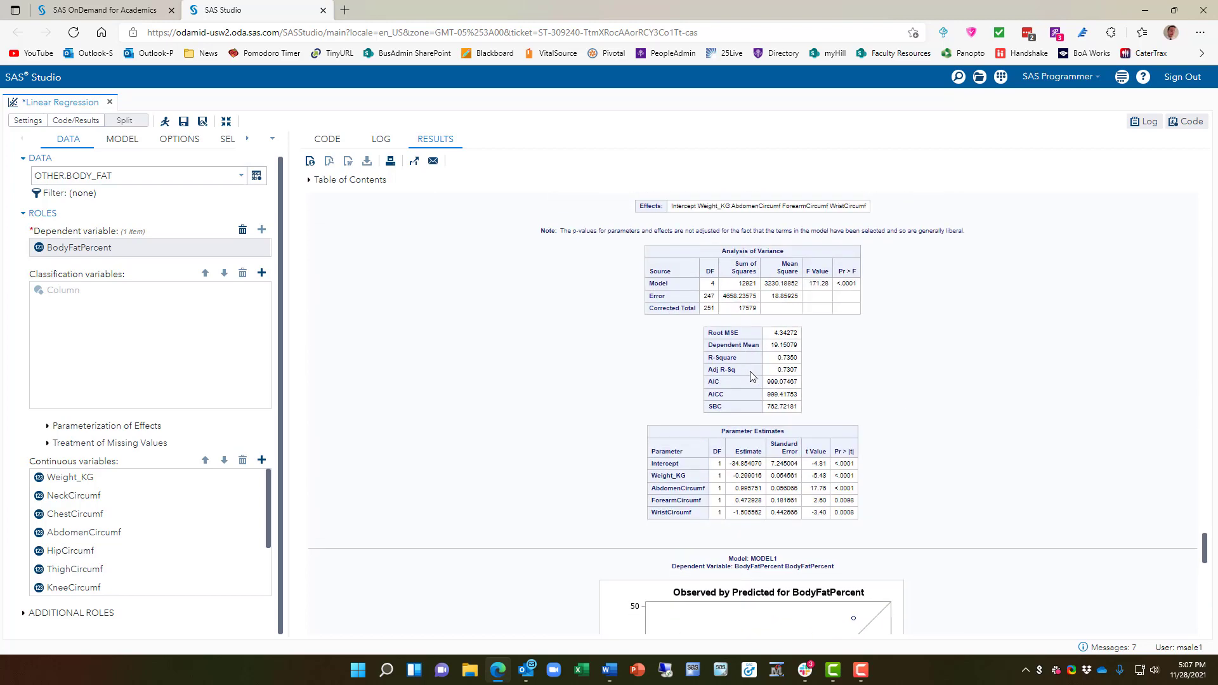